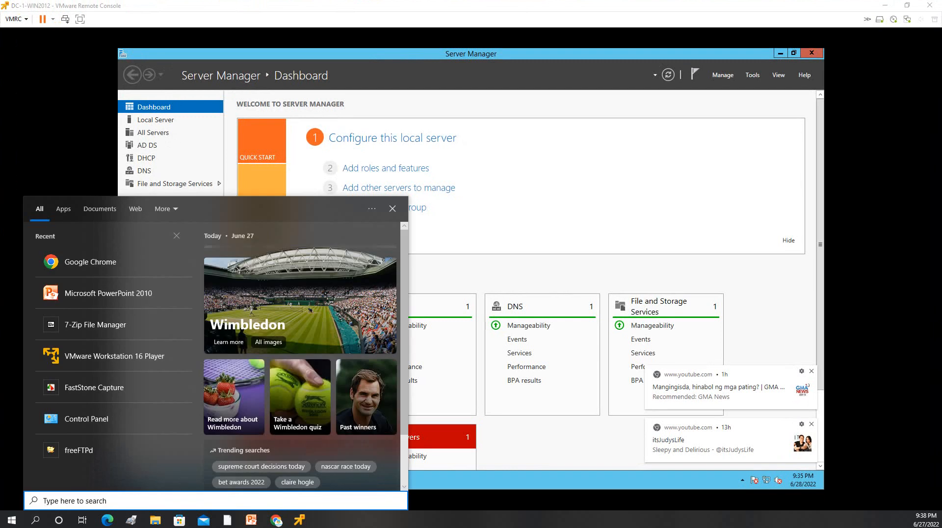
Step: Open Command Prompt on the server by searching 'cmd' from the Start screen
{"action": "type", "text": "cmd"}
{"action": "key", "text": "Return"}
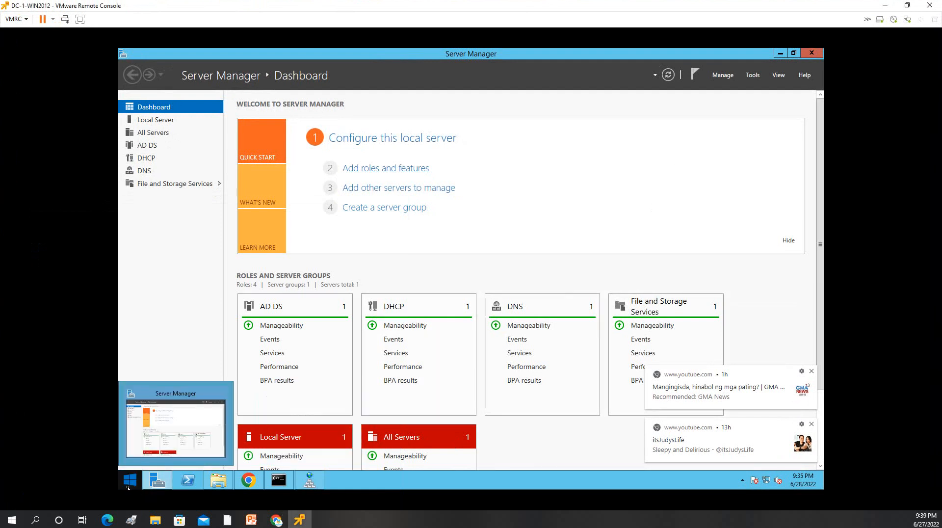
{"action": "left_click", "coordinate": [129, 481]}
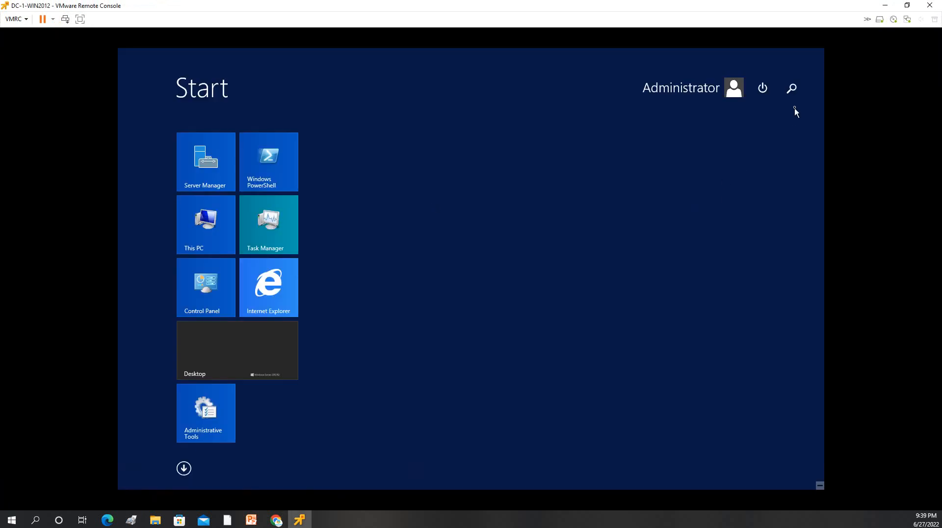
{"action": "left_click", "coordinate": [792, 89]}
{"action": "type", "text": "cnd"}
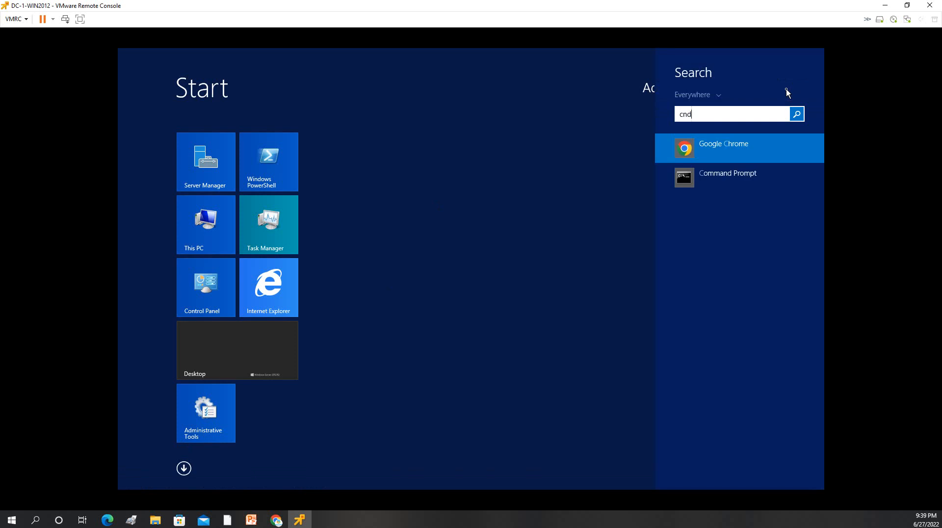
{"action": "type", "text": "md"}
{"action": "key", "text": "Return"}
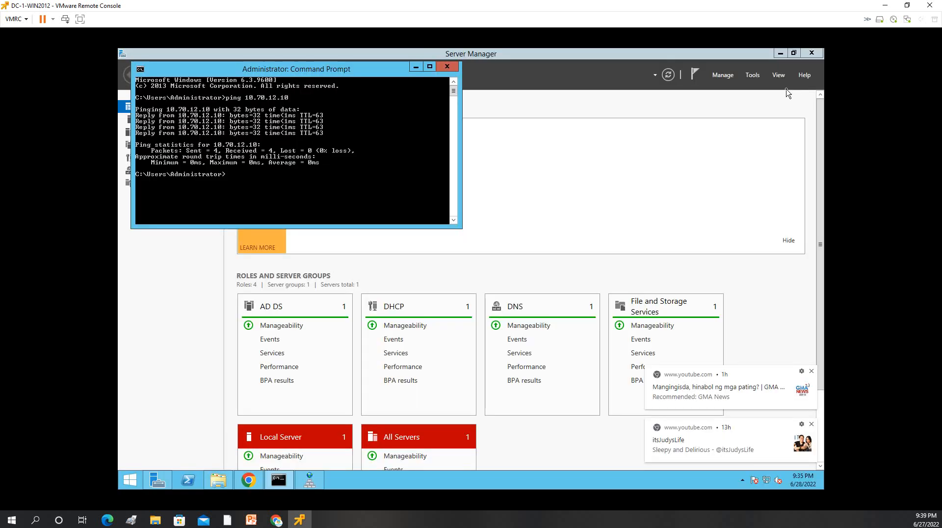
Step: Ping 192.168.1.250 from the server's prompt, then close the Command Prompt window
{"action": "key", "text": "alt+Tab"}
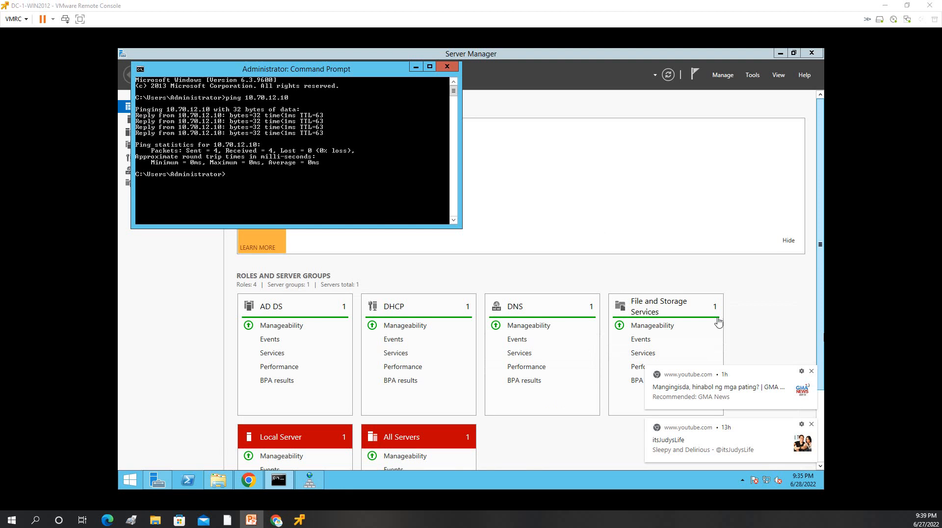
{"action": "left_click", "coordinate": [281, 195]}
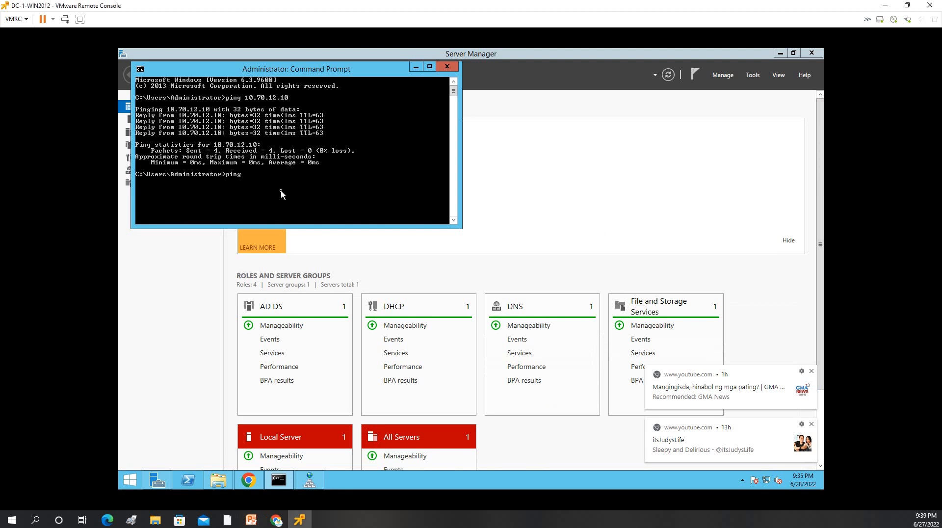
{"action": "type", "text": "ping 192.168.1.250"}
{"action": "key", "text": "Return"}
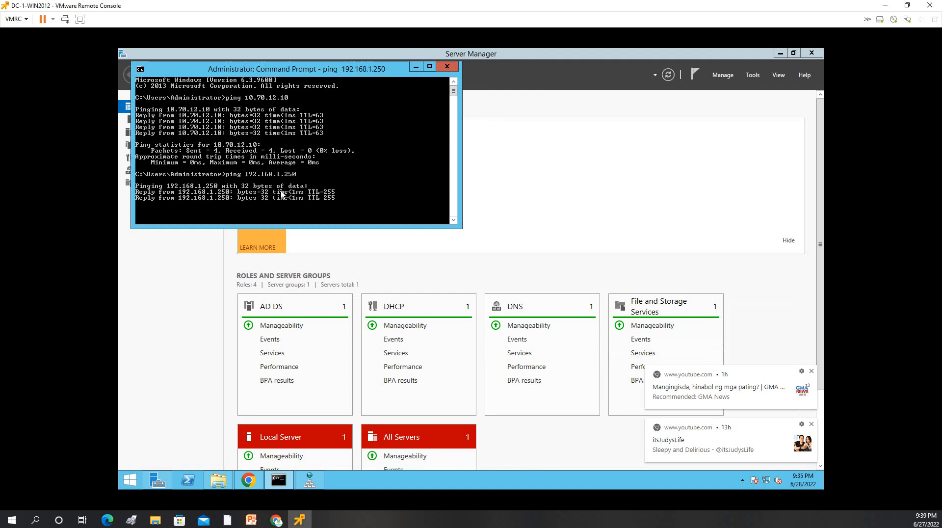
{"action": "left_click", "coordinate": [447, 67]}
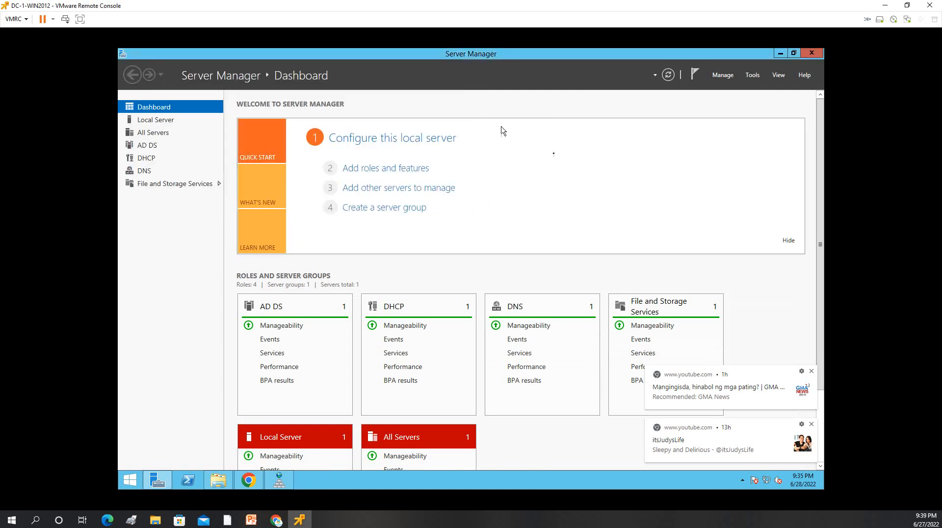
Step: Open DNS Manager and browse DC-1's Forward Lookup Zones to the mynetsecurity.com zone
{"action": "left_click", "coordinate": [752, 75]}
{"action": "left_click", "coordinate": [718, 196]}
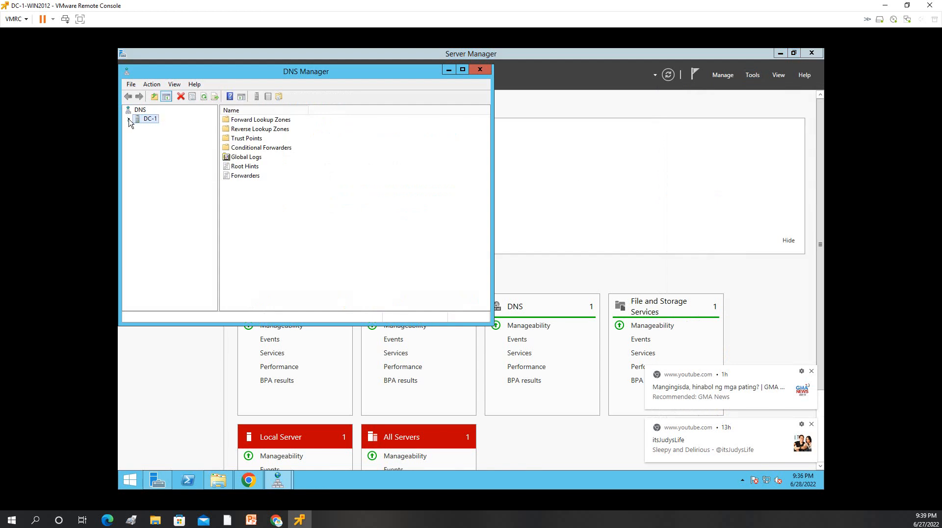
{"action": "left_click", "coordinate": [129, 120]}
{"action": "left_click", "coordinate": [160, 127]}
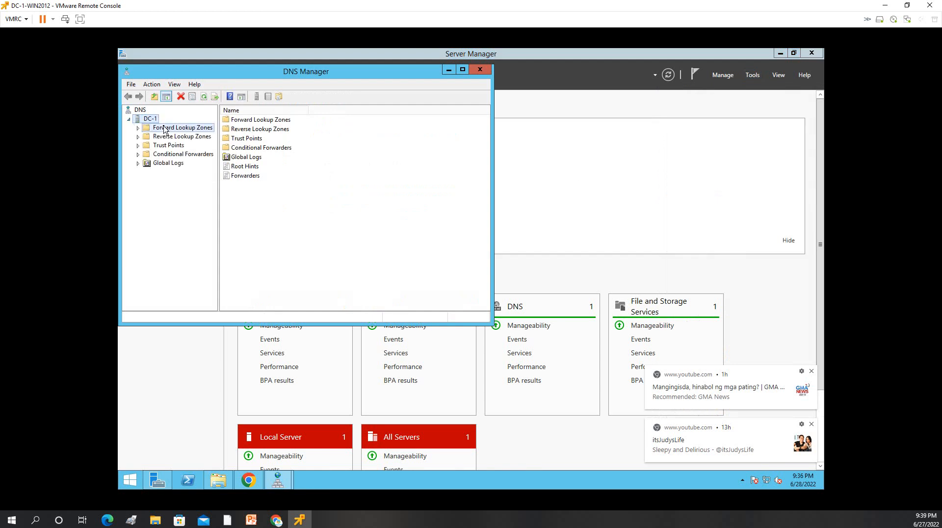
{"action": "left_click", "coordinate": [137, 127]}
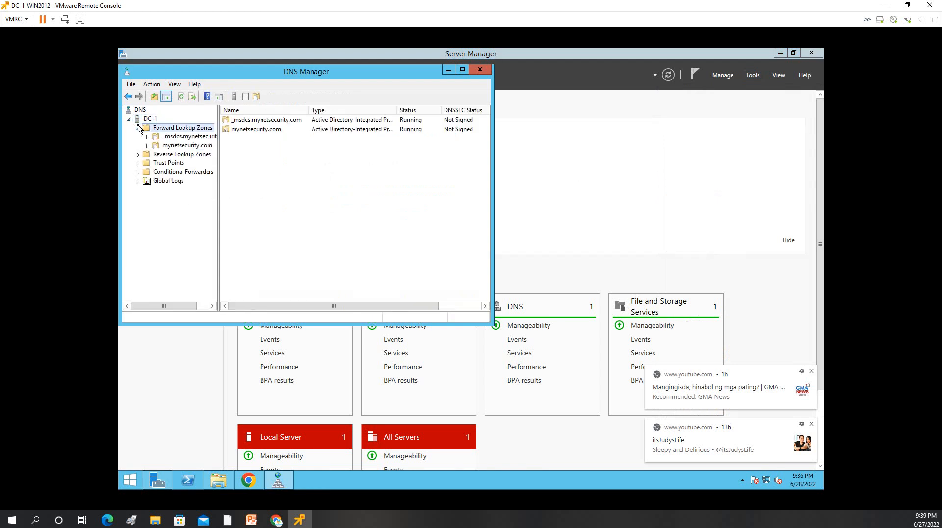
{"action": "left_click", "coordinate": [167, 146]}
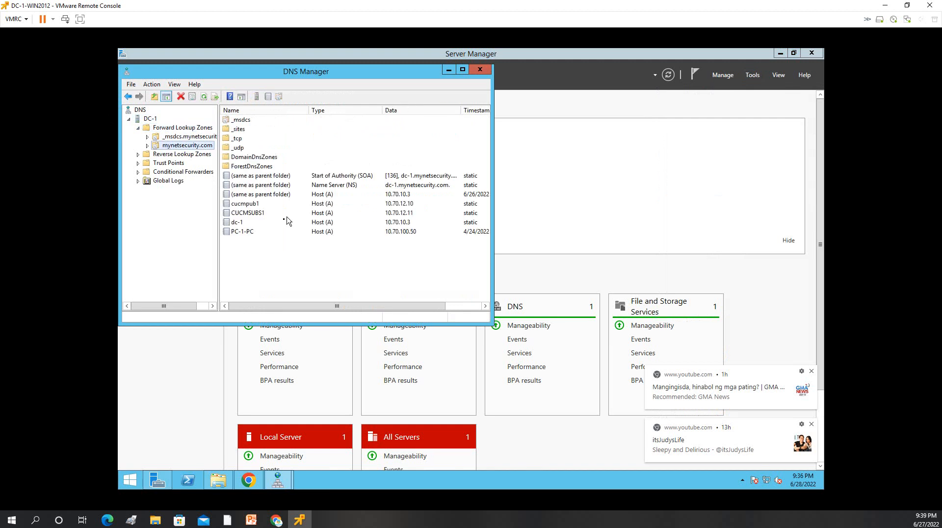
Step: Add a new host record named CUC-1 with IP 10.70.12.12 to mynetsecurity.com
{"action": "right_click", "coordinate": [260, 250]}
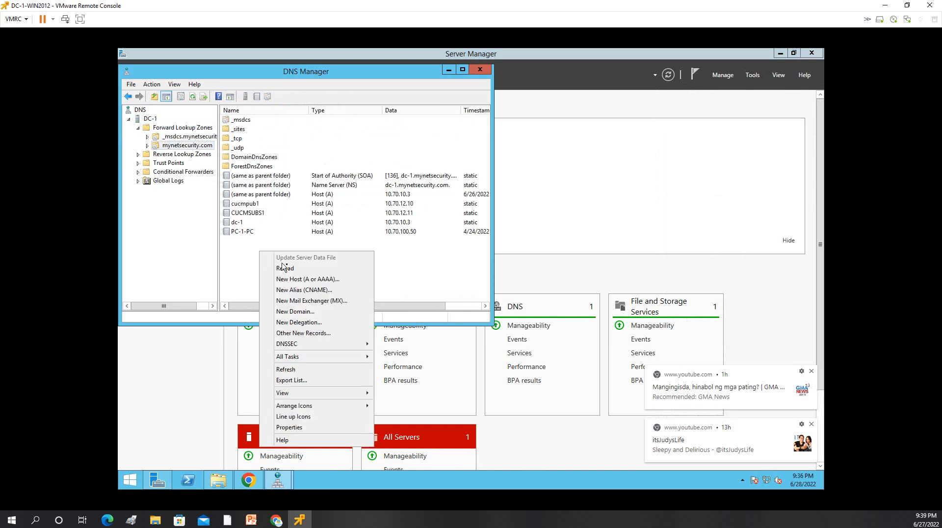
{"action": "left_click", "coordinate": [306, 279]}
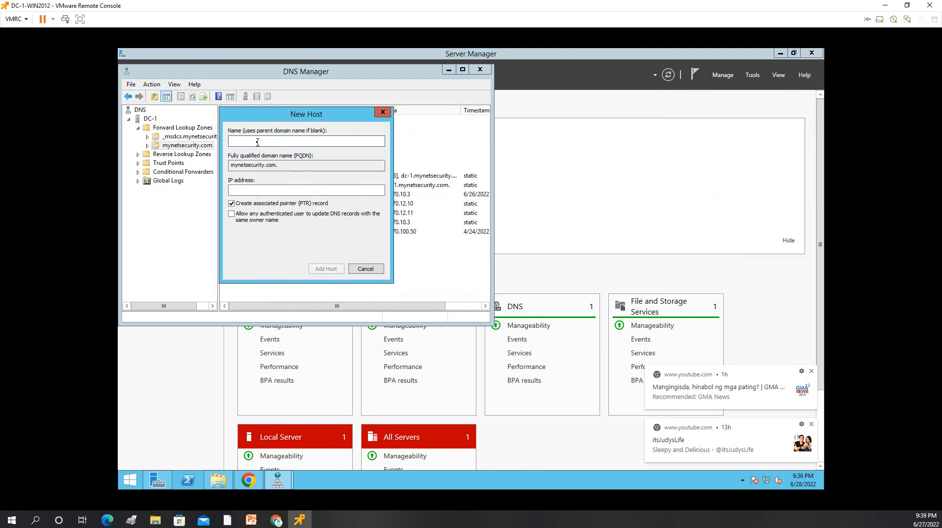
{"action": "type", "text": "CUC-1"}
{"action": "key", "text": "Tab"}
{"action": "key", "text": "Tab"}
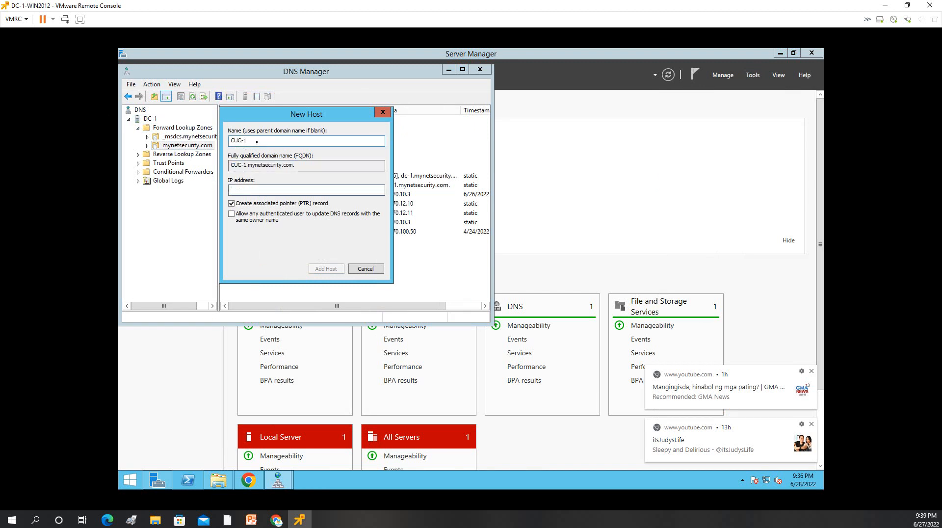
{"action": "type", "text": "10.70.12.12"}
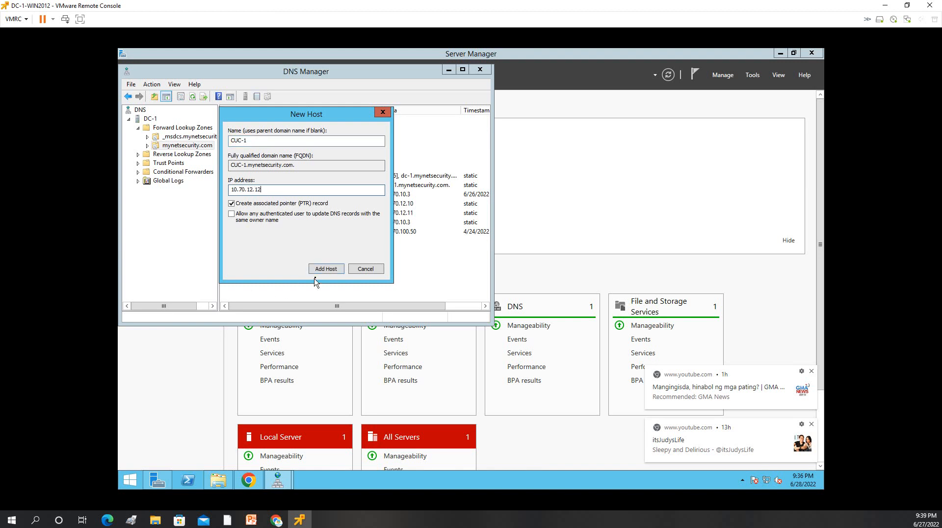
{"action": "left_click", "coordinate": [326, 269]}
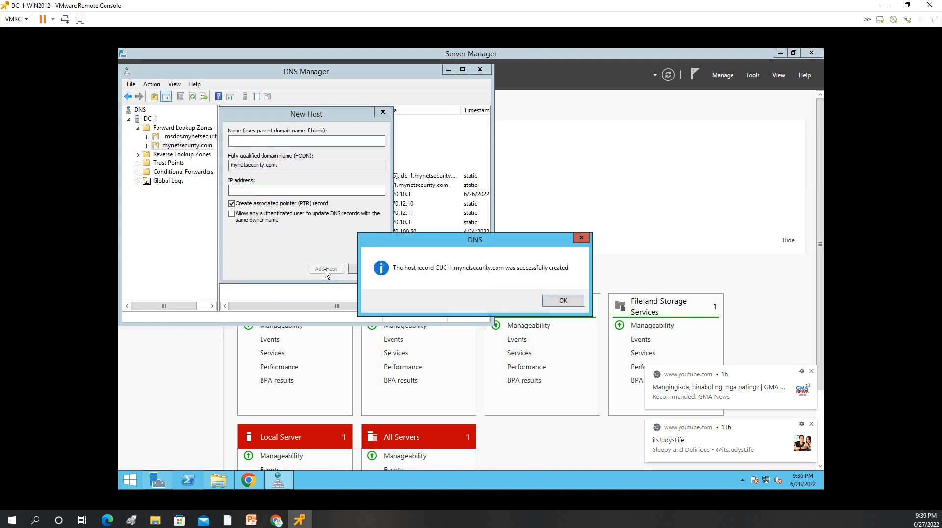
{"action": "left_click", "coordinate": [555, 300]}
{"action": "left_click", "coordinate": [365, 269]}
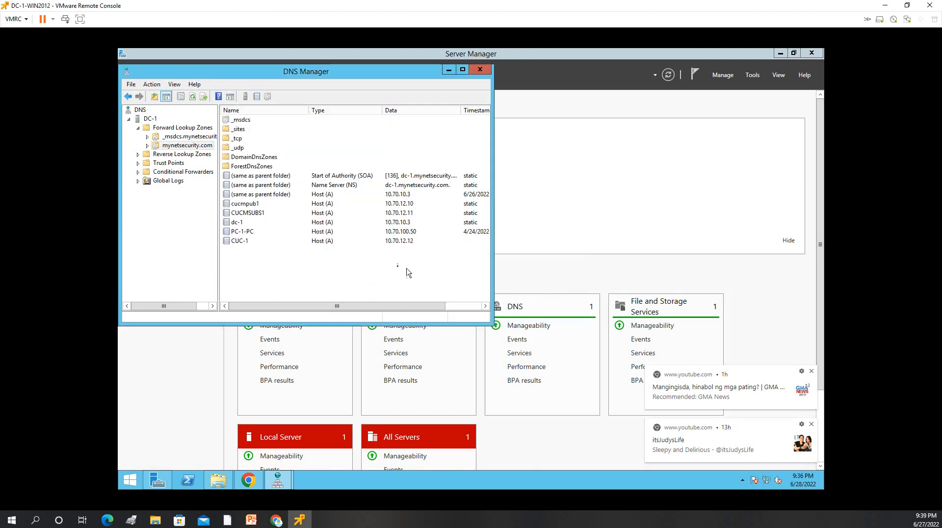
{"action": "left_click", "coordinate": [244, 242]}
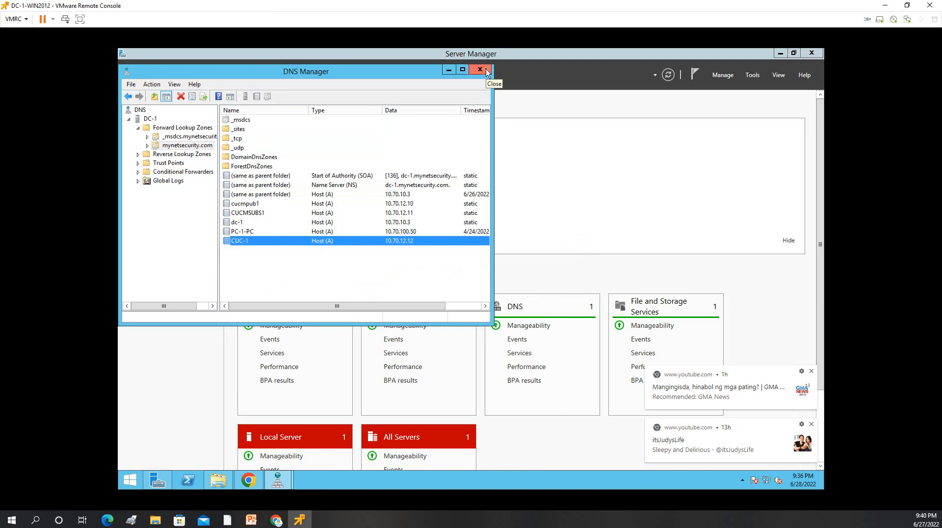
Step: Minimize DNS Manager and bring the host's CUC 12.5 TO_BECOME_BOOTABLE folder window into view
{"action": "left_click", "coordinate": [448, 71]}
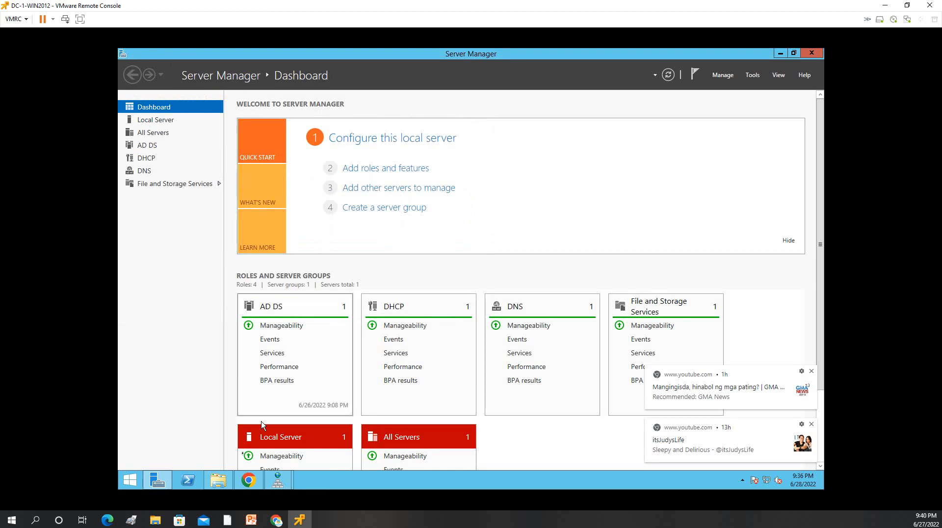
{"action": "left_click", "coordinate": [153, 522]}
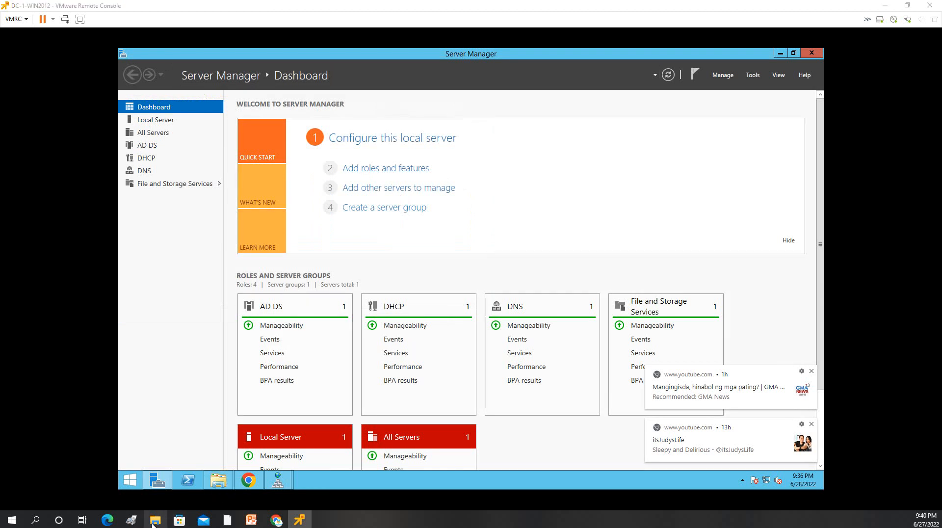
{"action": "left_click", "coordinate": [152, 525]}
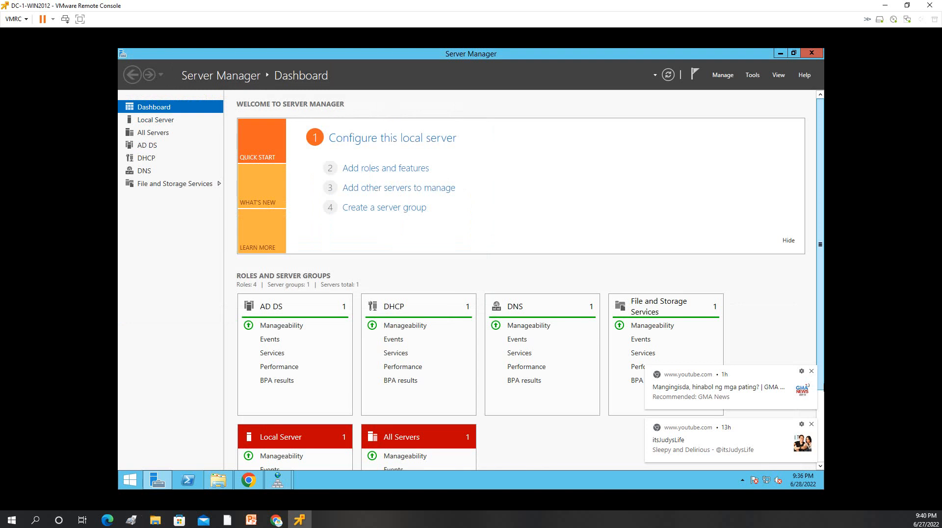
{"action": "left_click", "coordinate": [148, 522]}
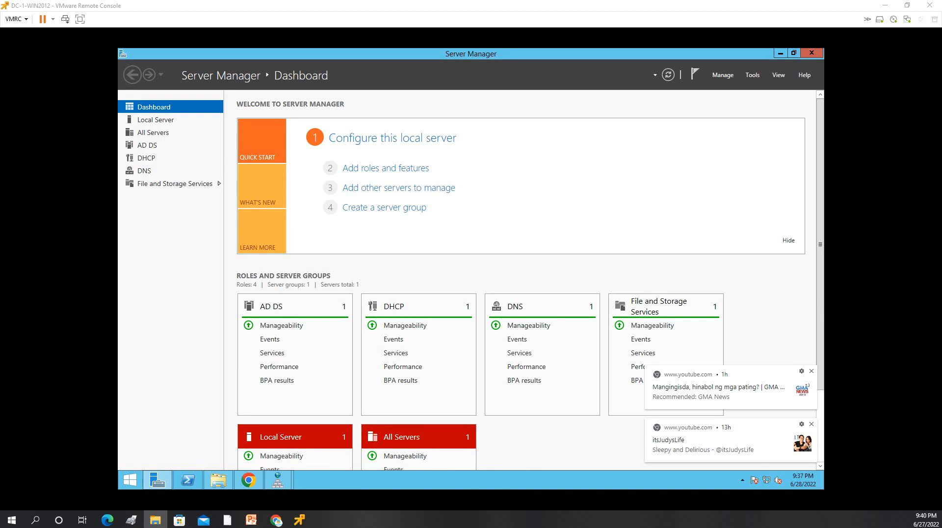
{"action": "left_click_drag", "start_coordinate": [941, 144], "coordinate": [384, 145]}
Step: Maximize the folder window, widen the Name column, and open INSTALLER TOOLS NEEDED
{"action": "double_click", "coordinate": [393, 131]}
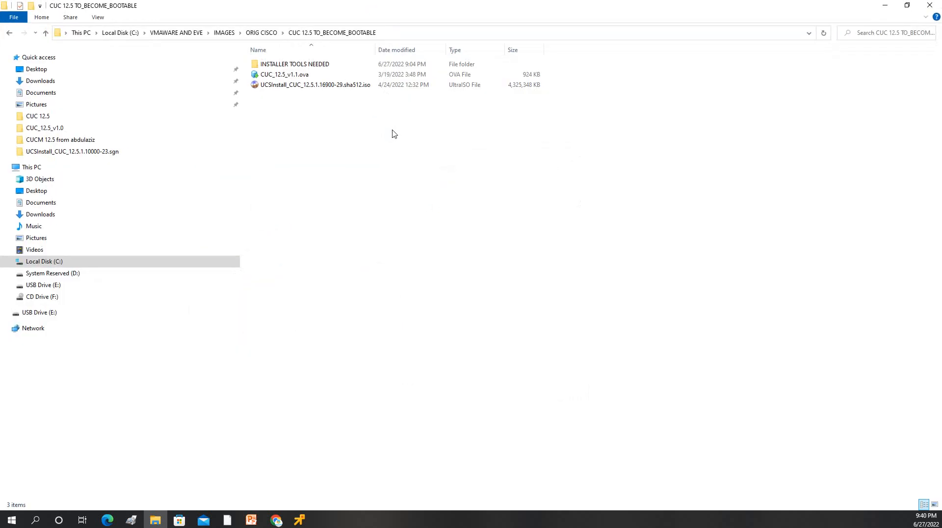
{"action": "left_click", "coordinate": [314, 85]}
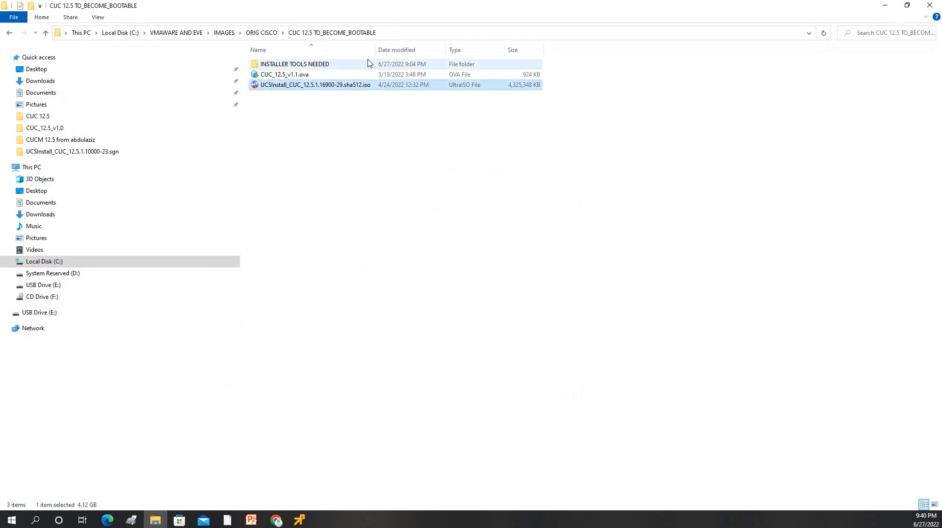
{"action": "left_click_drag", "start_coordinate": [375, 49], "coordinate": [611, 47]}
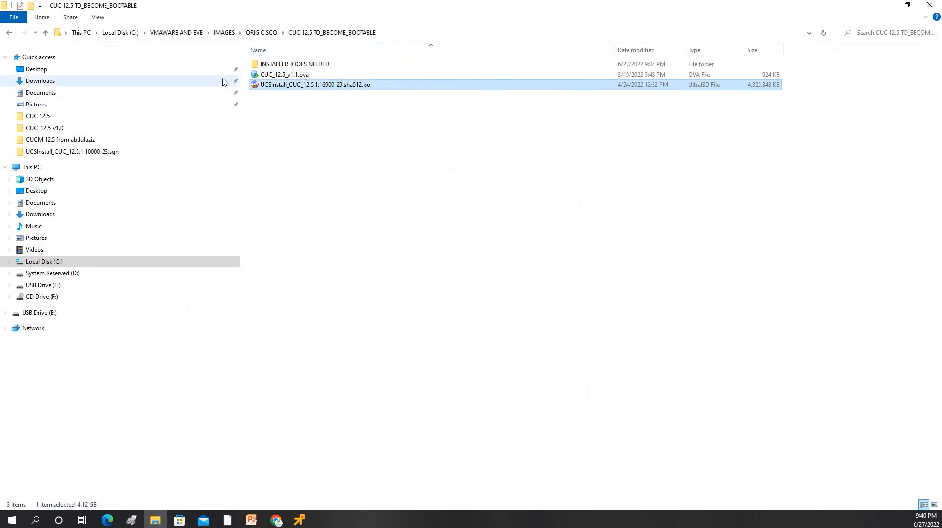
{"action": "left_click", "coordinate": [288, 76]}
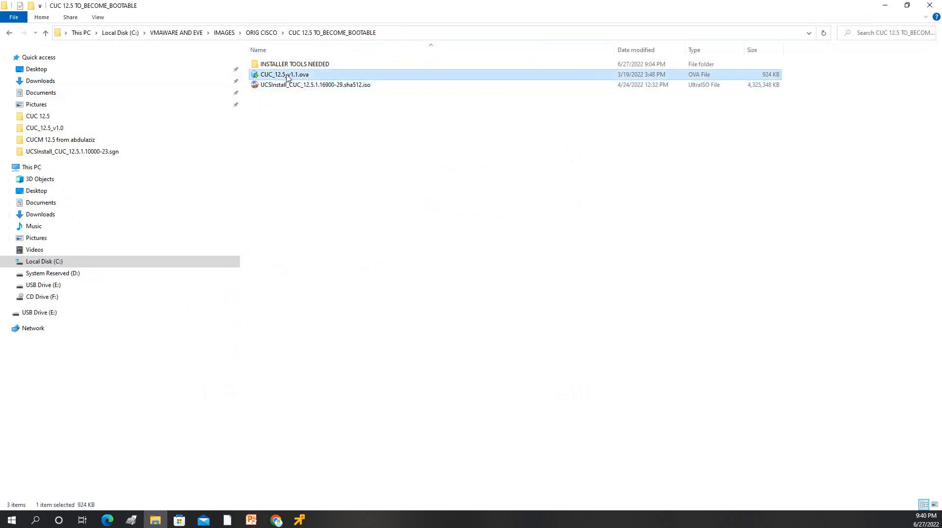
{"action": "left_click", "coordinate": [310, 107]}
{"action": "left_click", "coordinate": [294, 91]}
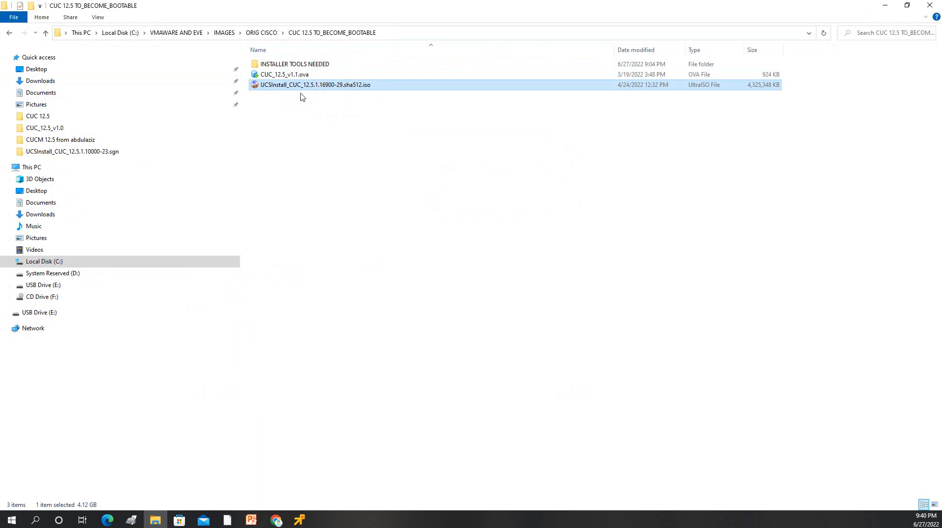
{"action": "left_click", "coordinate": [322, 117]}
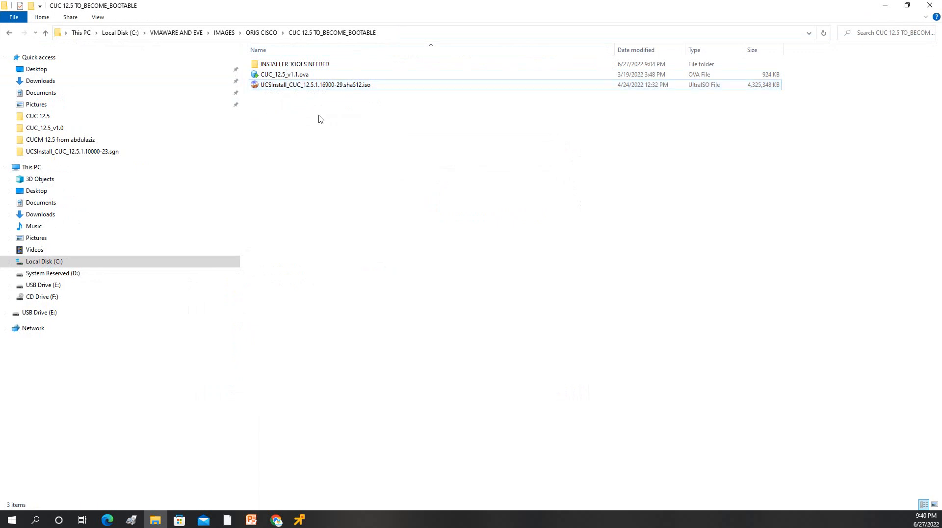
{"action": "double_click", "coordinate": [286, 65]}
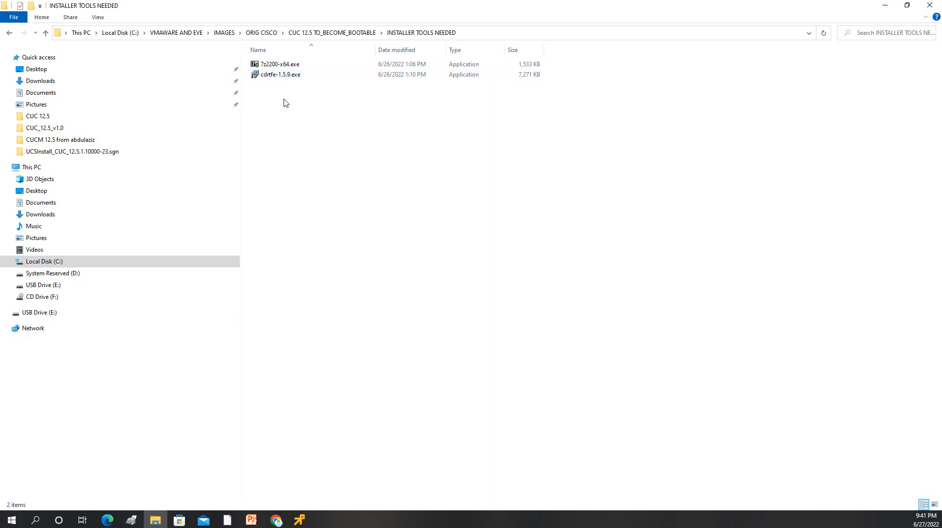
Step: Install 7-Zip from 7z2200-x64.exe into its default folder
{"action": "double_click", "coordinate": [272, 65]}
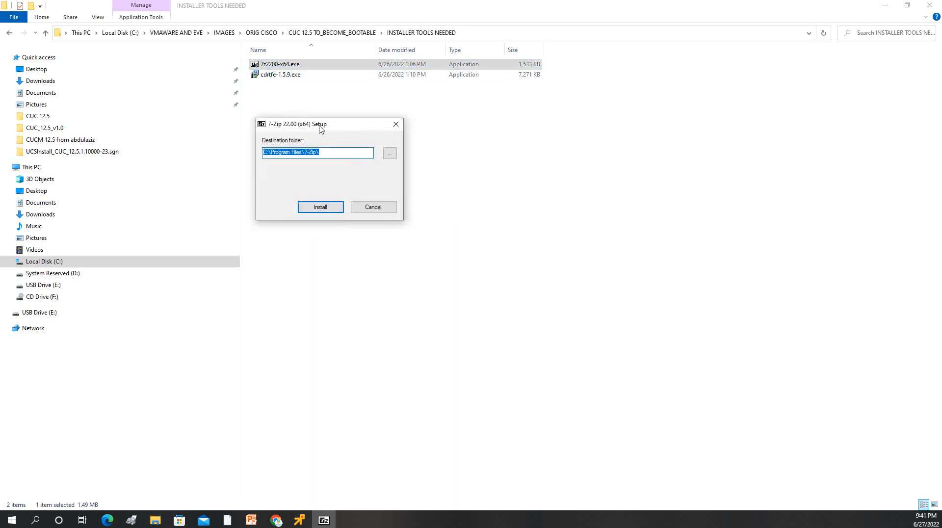
{"action": "left_click", "coordinate": [326, 205]}
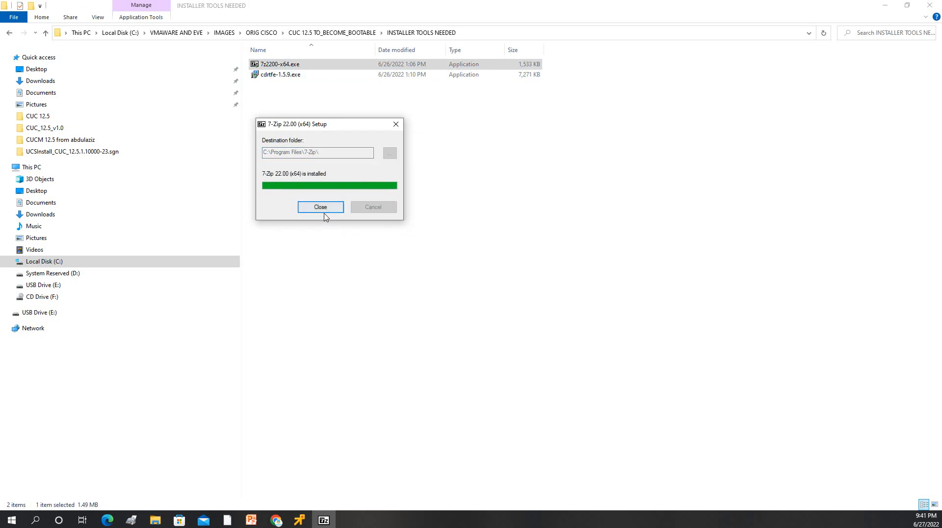
{"action": "left_click", "coordinate": [325, 208]}
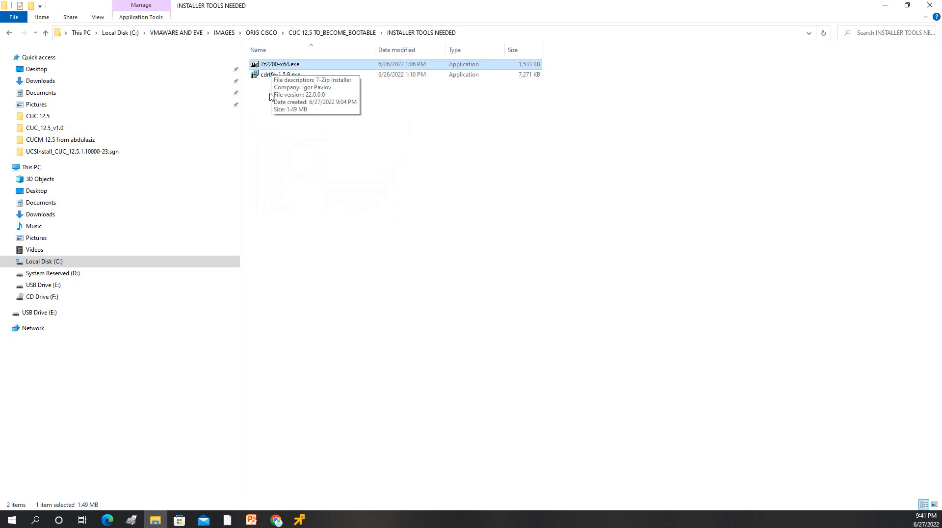
{"action": "left_click", "coordinate": [289, 87]}
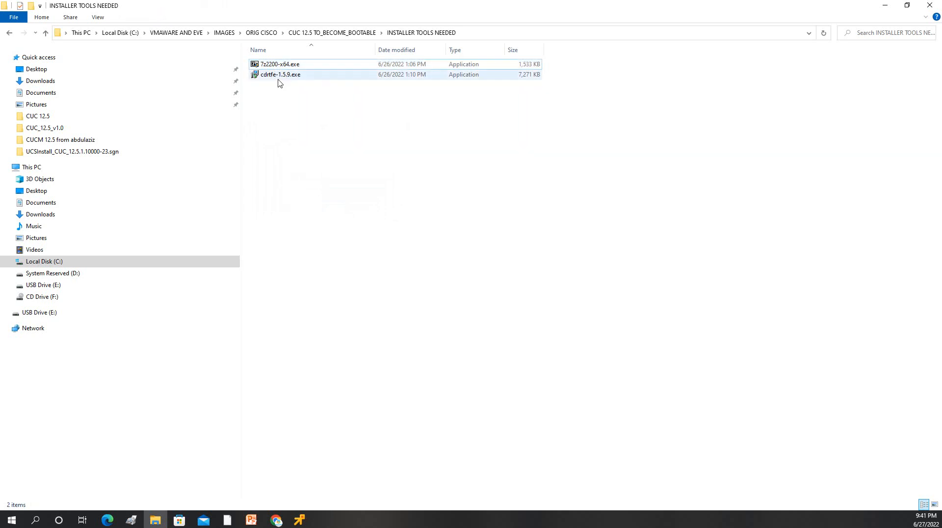
Step: Install cdrtfe-1.5.9.exe in English with default components and shortcuts, then launch it
{"action": "double_click", "coordinate": [279, 76]}
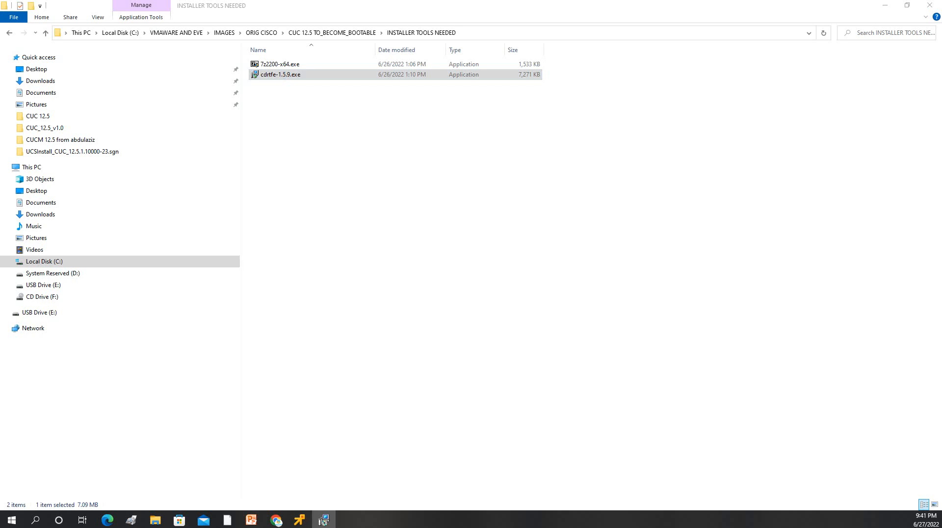
{"action": "left_click_drag", "start_coordinate": [483, 199], "coordinate": [372, 204]}
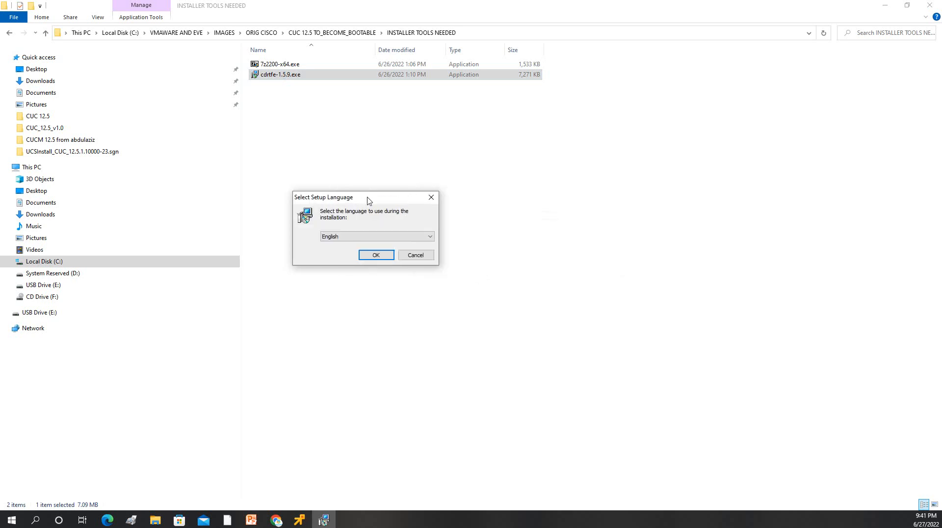
{"action": "left_click", "coordinate": [374, 255]}
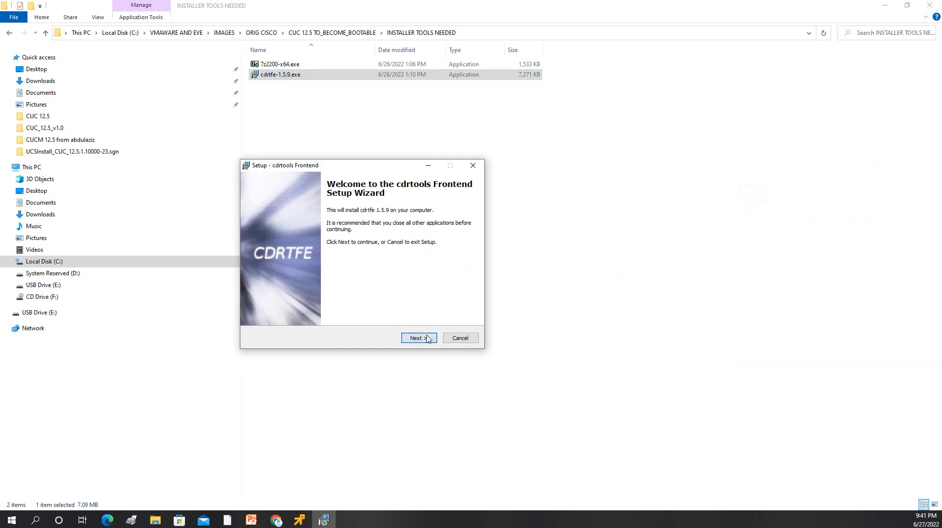
{"action": "left_click", "coordinate": [419, 337]}
{"action": "left_click", "coordinate": [311, 308]}
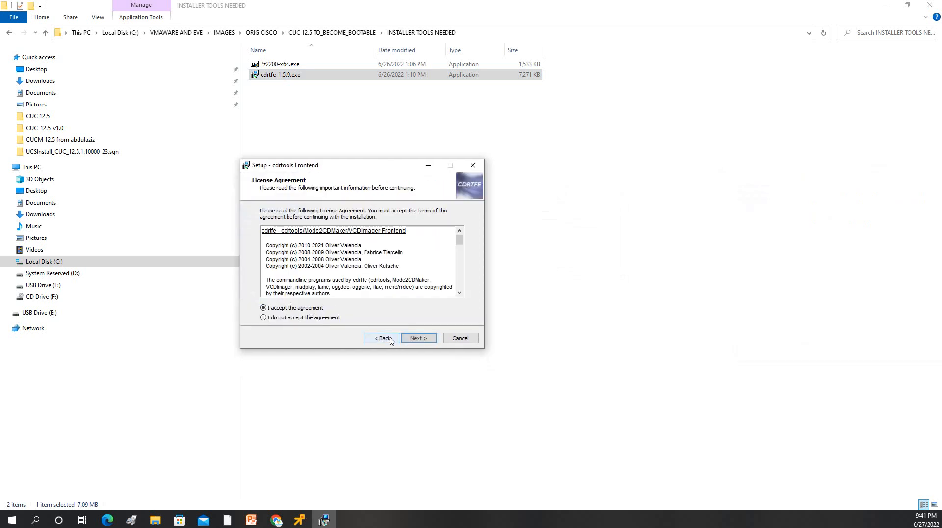
{"action": "left_click", "coordinate": [419, 338]}
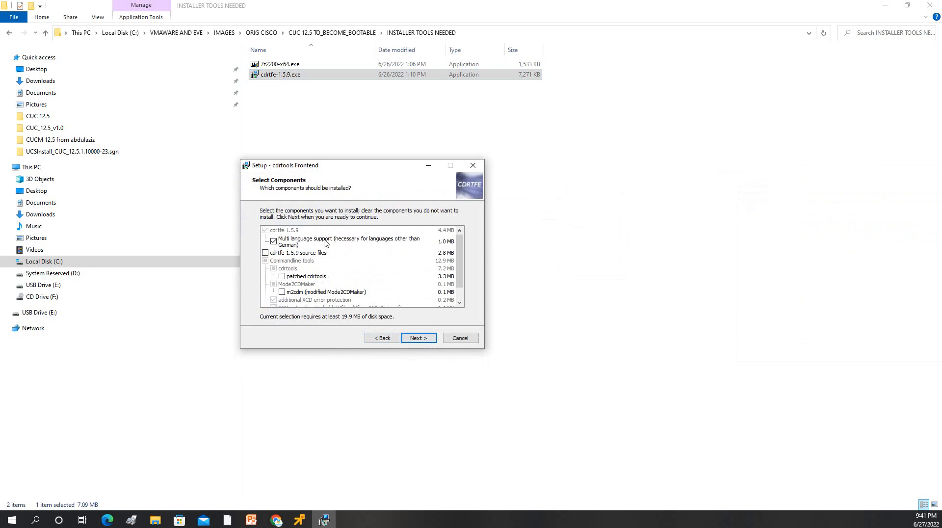
{"action": "left_click", "coordinate": [417, 339]}
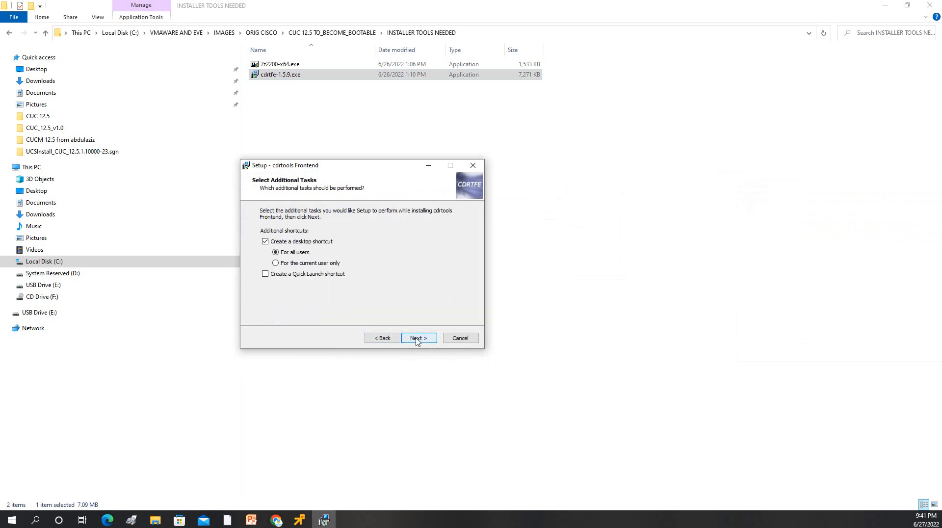
{"action": "left_click", "coordinate": [419, 339]}
{"action": "left_click", "coordinate": [421, 339]}
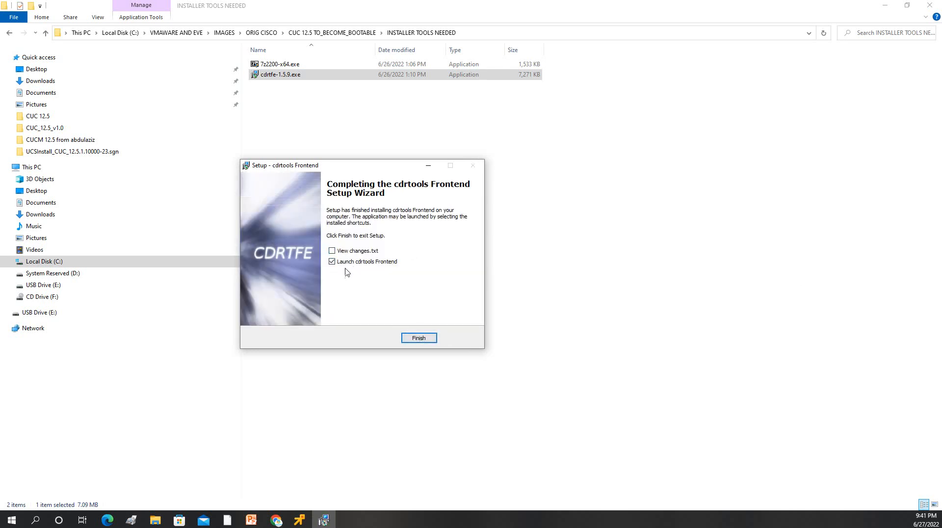
{"action": "left_click", "coordinate": [419, 338]}
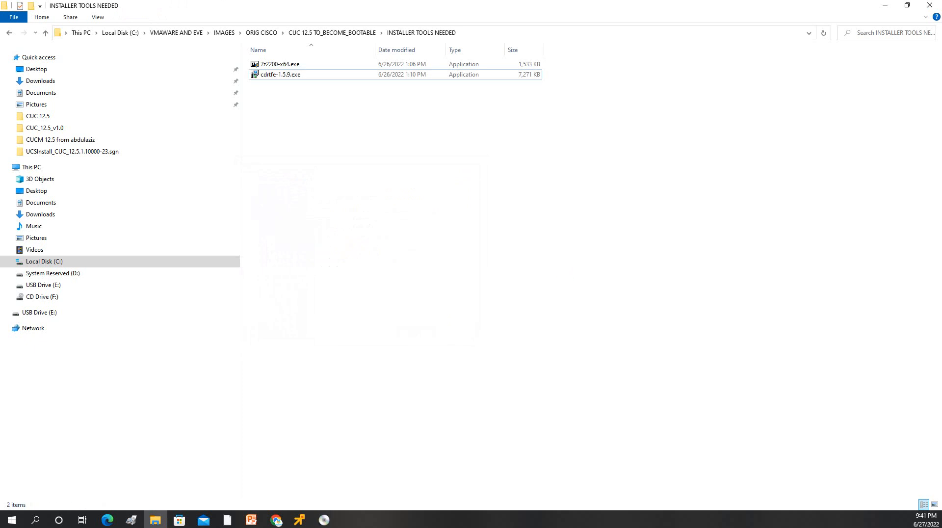
Step: Use 7-Zip's Extract to folder on the UCSInstall ISO and open the resulting folder
{"action": "left_click", "coordinate": [332, 33]}
{"action": "left_click", "coordinate": [306, 154]}
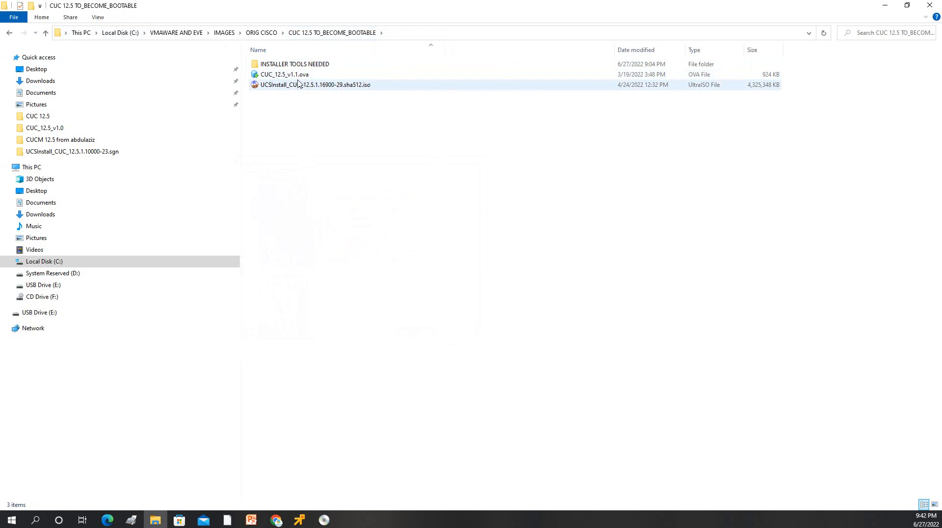
{"action": "left_click", "coordinate": [287, 89]}
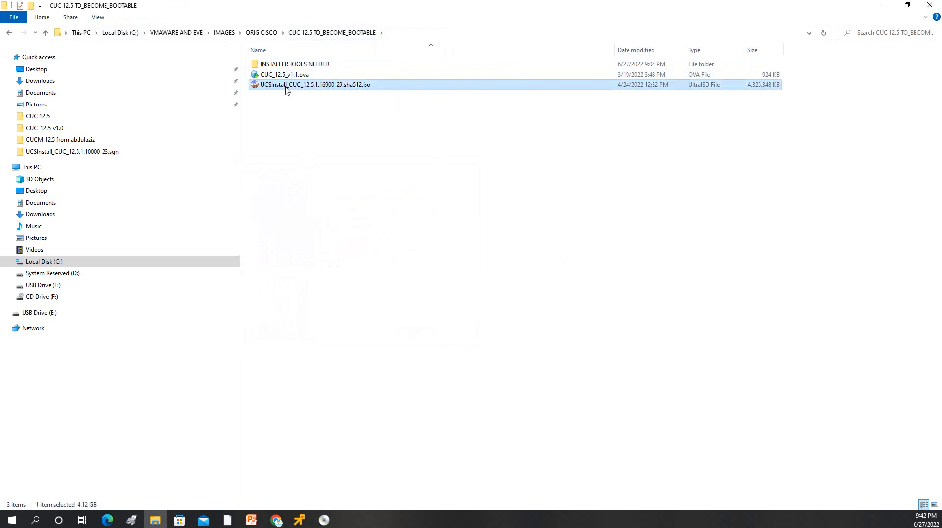
{"action": "right_click", "coordinate": [287, 90]}
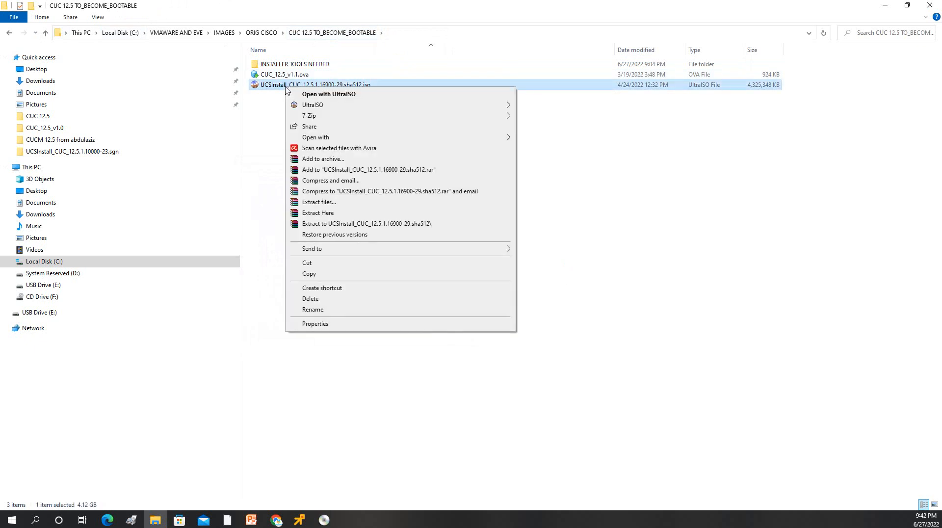
{"action": "mouse_move", "coordinate": [330, 117]}
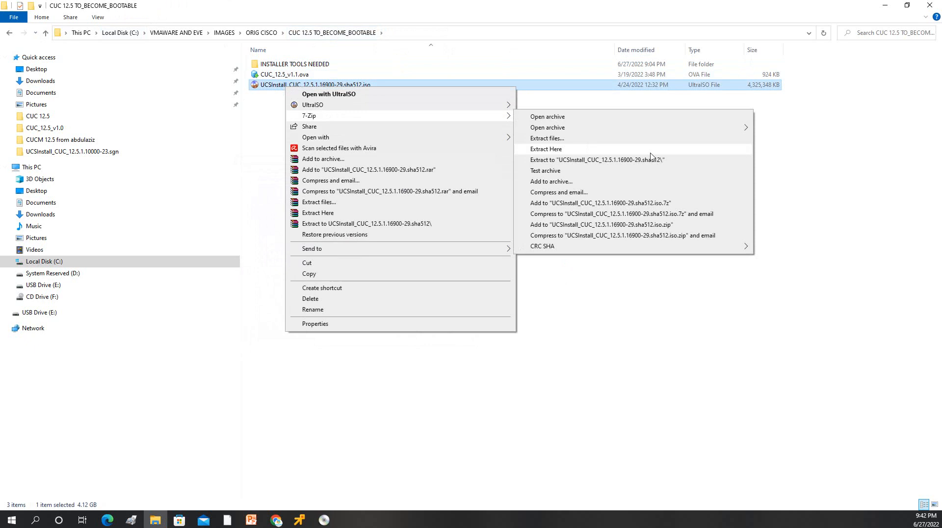
{"action": "left_click", "coordinate": [582, 160]}
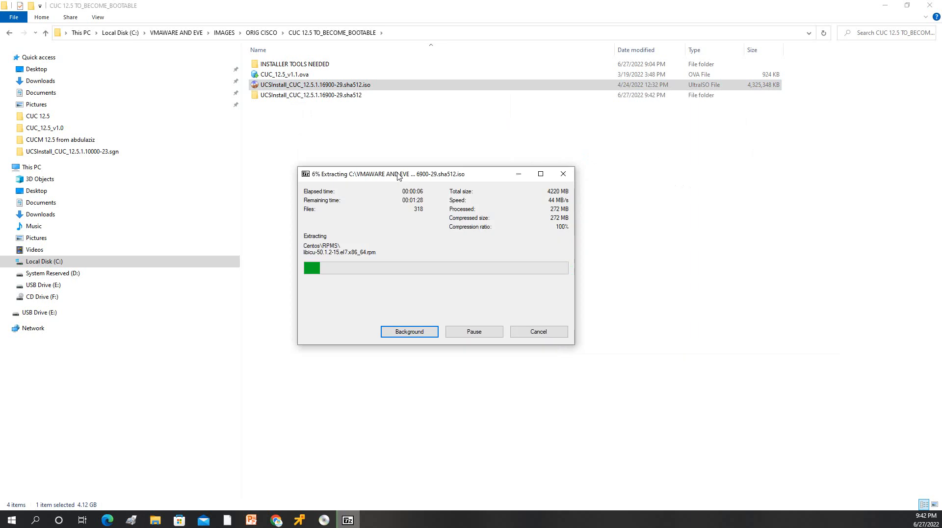
{"action": "left_click_drag", "start_coordinate": [400, 176], "coordinate": [354, 160]}
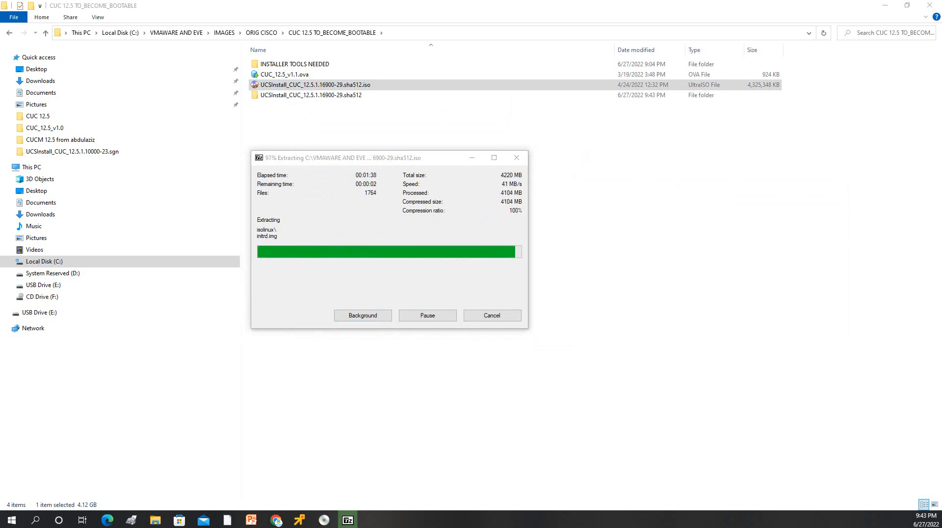
{"action": "double_click", "coordinate": [323, 95]}
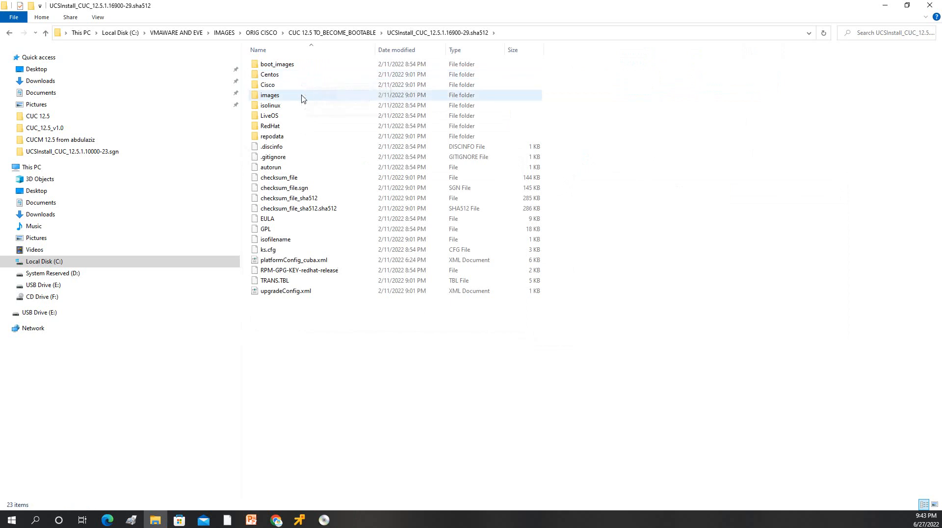
Step: Copy isolinux.bin from the isolinux folder and paste it into CUC 12.5 TO_BECOME_BOOTABLE
{"action": "double_click", "coordinate": [276, 106]}
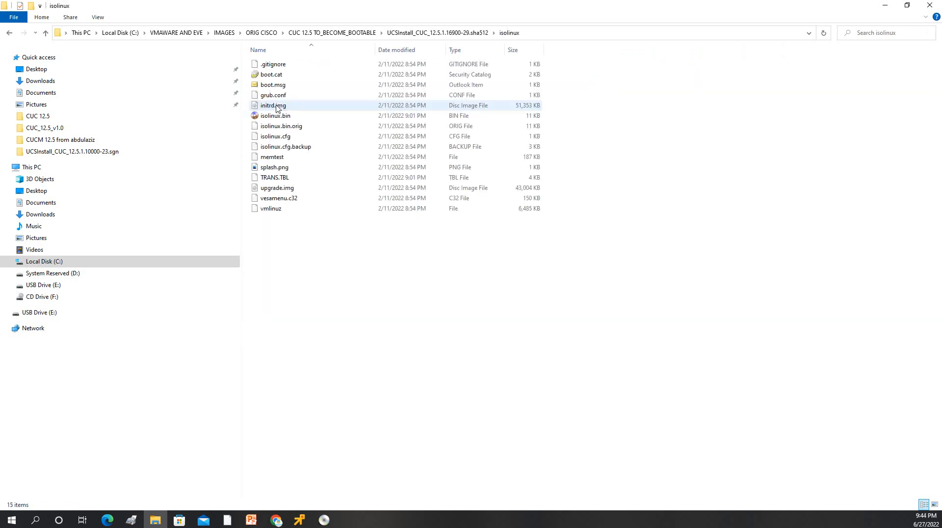
{"action": "left_click", "coordinate": [288, 121]}
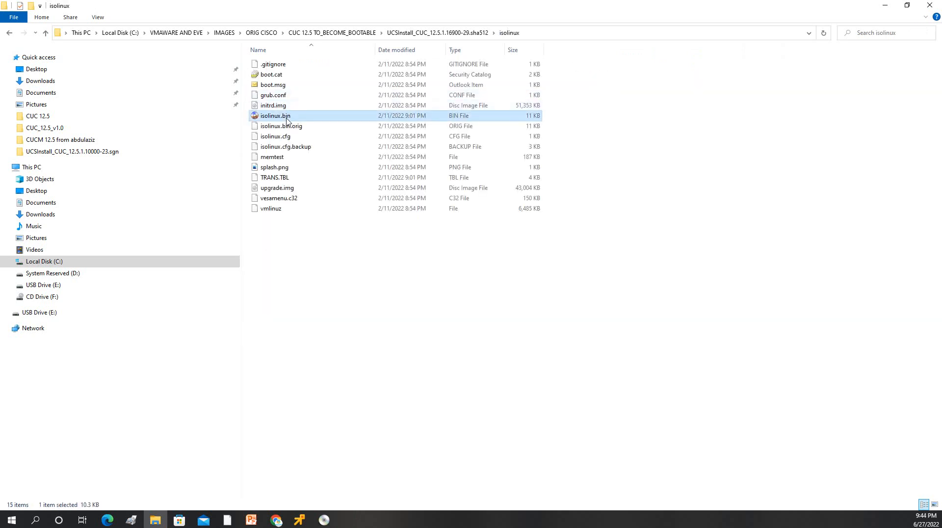
{"action": "left_click", "coordinate": [10, 33]}
{"action": "left_click", "coordinate": [10, 33]}
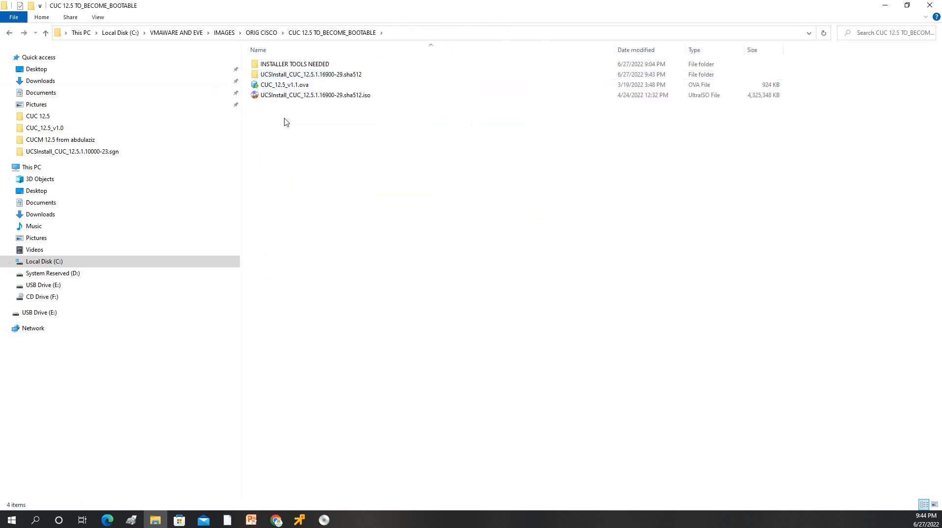
{"action": "key", "text": "ctrl+v"}
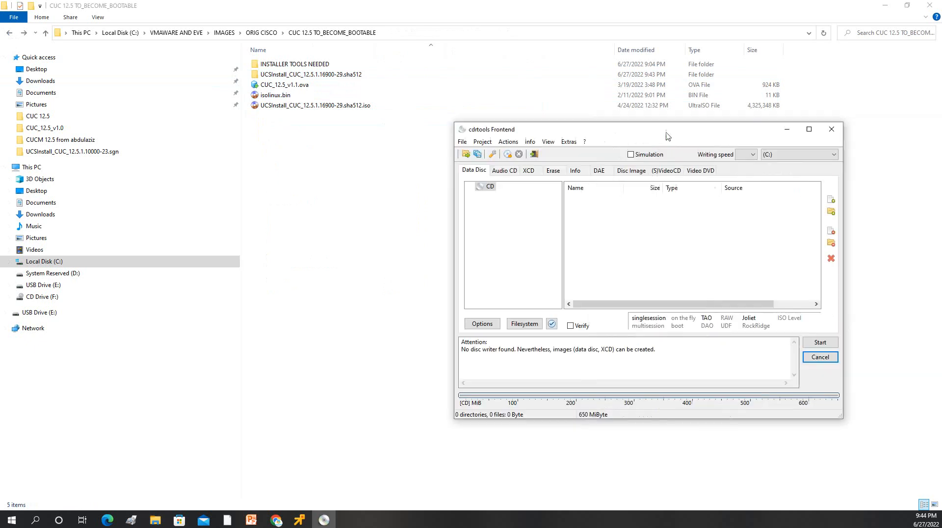
Step: Centre the cdrtools Frontend window and open the Options on the Data Disc tab
{"action": "left_click_drag", "start_coordinate": [666, 133], "coordinate": [471, 166]}
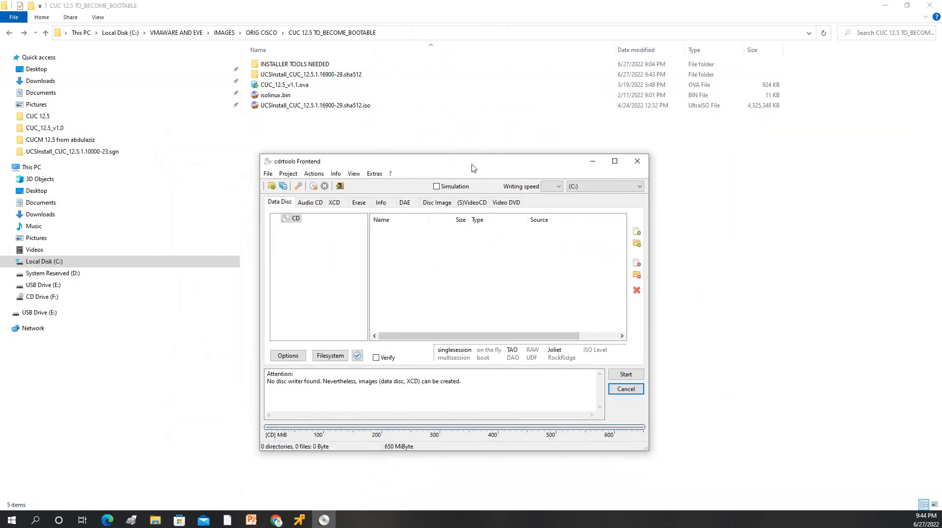
{"action": "left_click", "coordinate": [382, 33]}
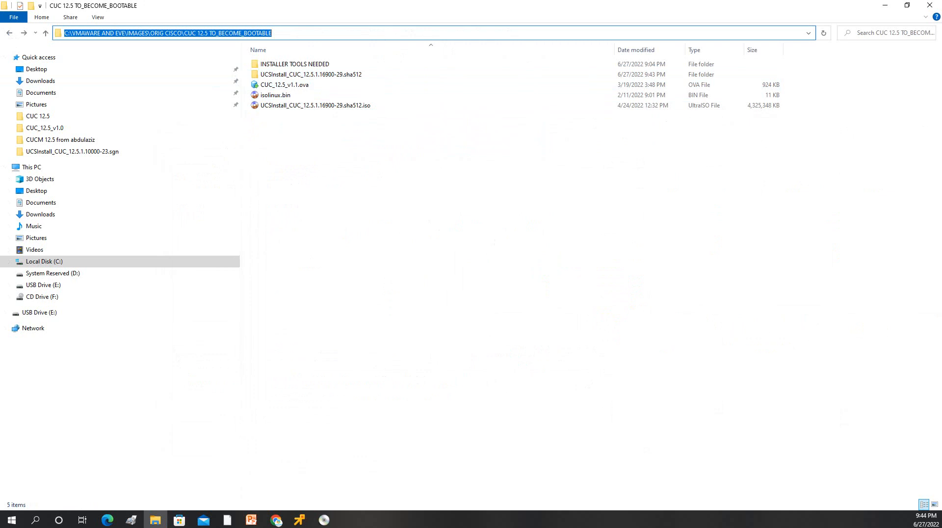
{"action": "key", "text": "alt+Tab"}
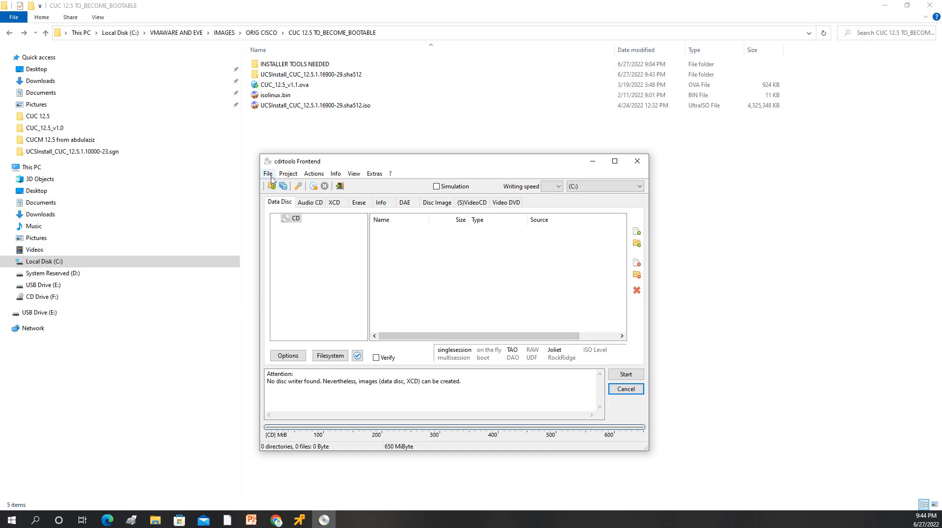
{"action": "left_click", "coordinate": [290, 357]}
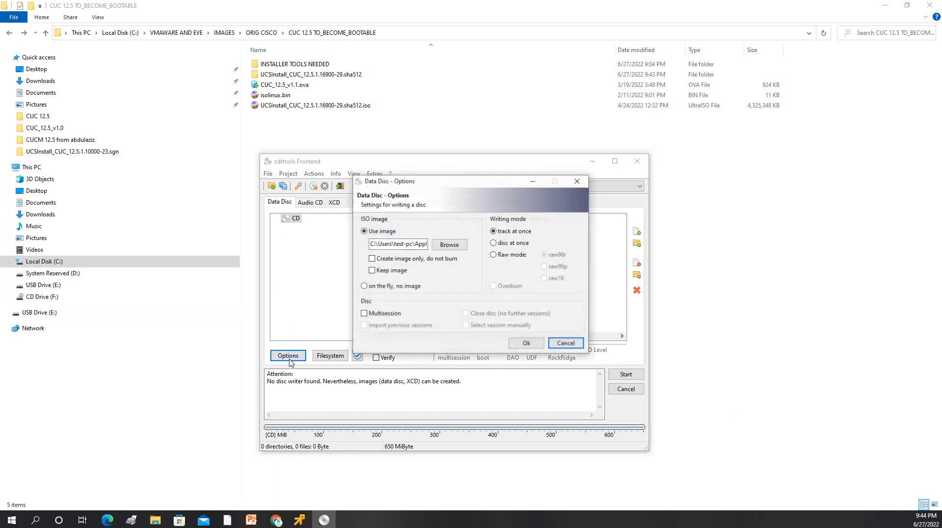
Step: Create a BOOTABLE_CUC folder inside CUC 12.5 TO_BECOME_BOOTABLE as the image save location
{"action": "left_click", "coordinate": [449, 245]}
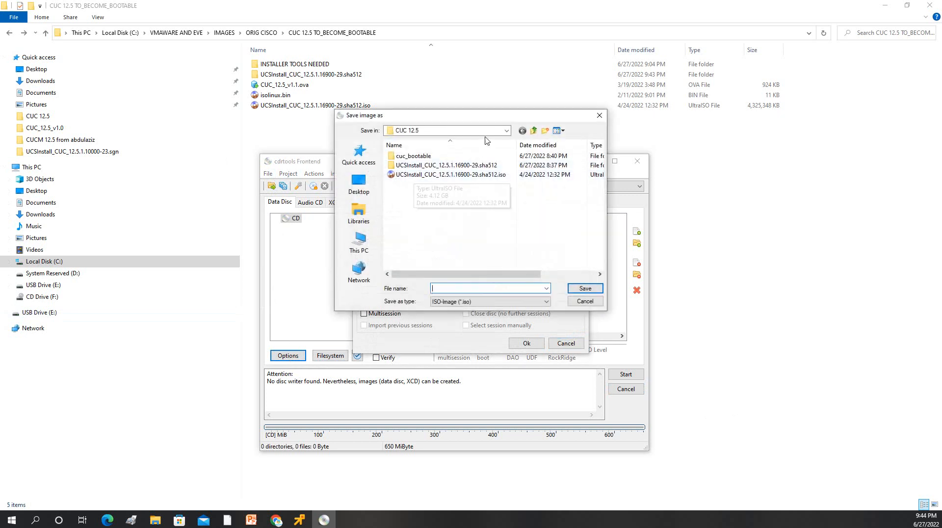
{"action": "left_click", "coordinate": [501, 131]}
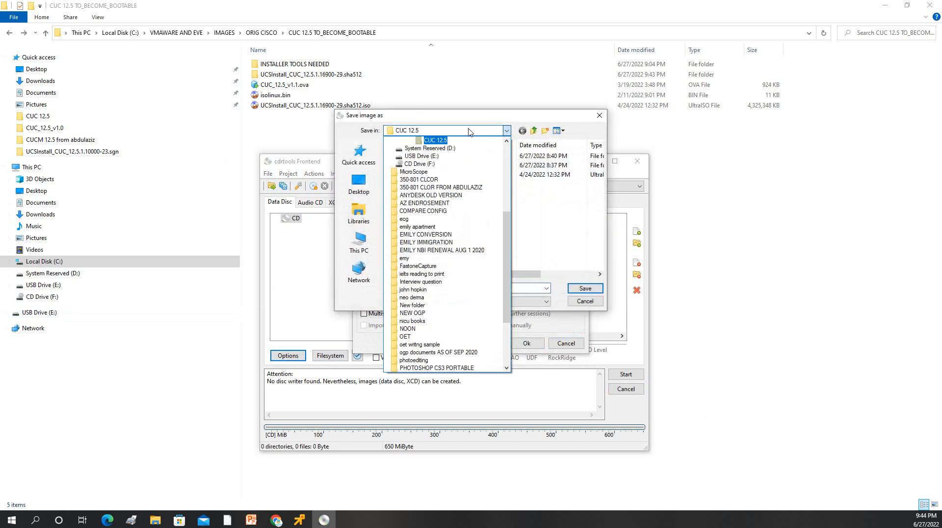
{"action": "left_click", "coordinate": [476, 131]}
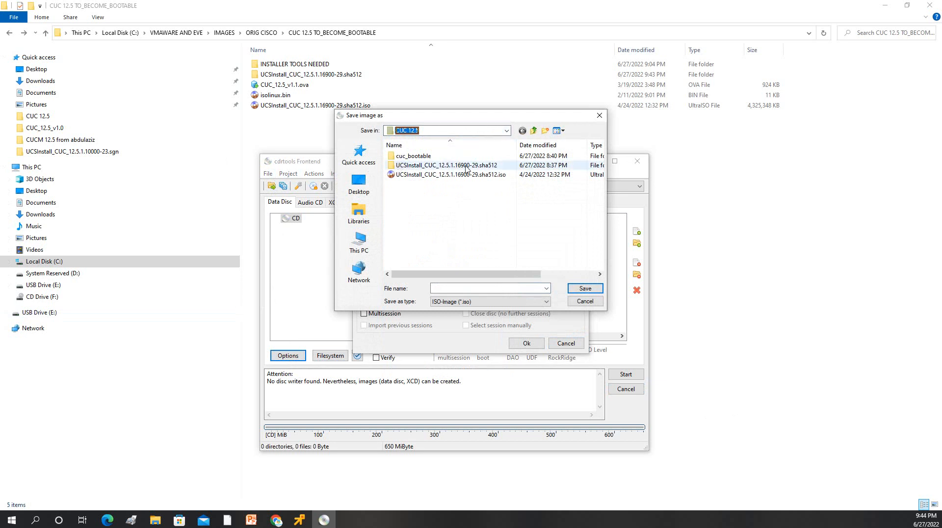
{"action": "left_click", "coordinate": [534, 131]}
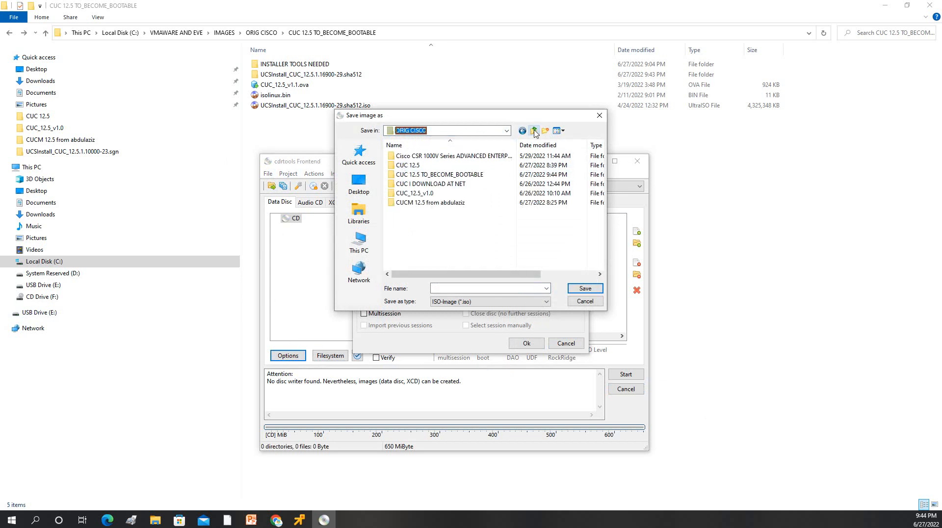
{"action": "double_click", "coordinate": [432, 175]}
{"action": "right_click", "coordinate": [398, 201]}
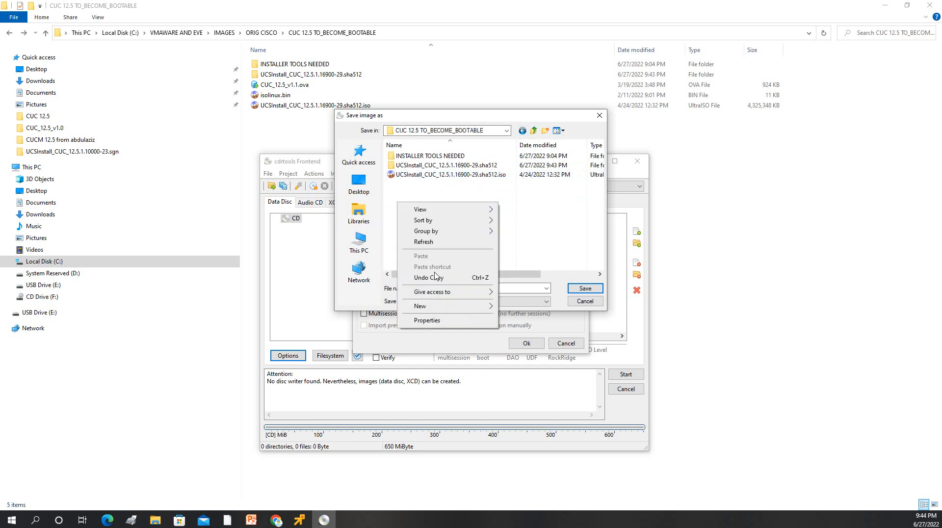
{"action": "mouse_move", "coordinate": [429, 305]}
{"action": "left_click", "coordinate": [518, 306]}
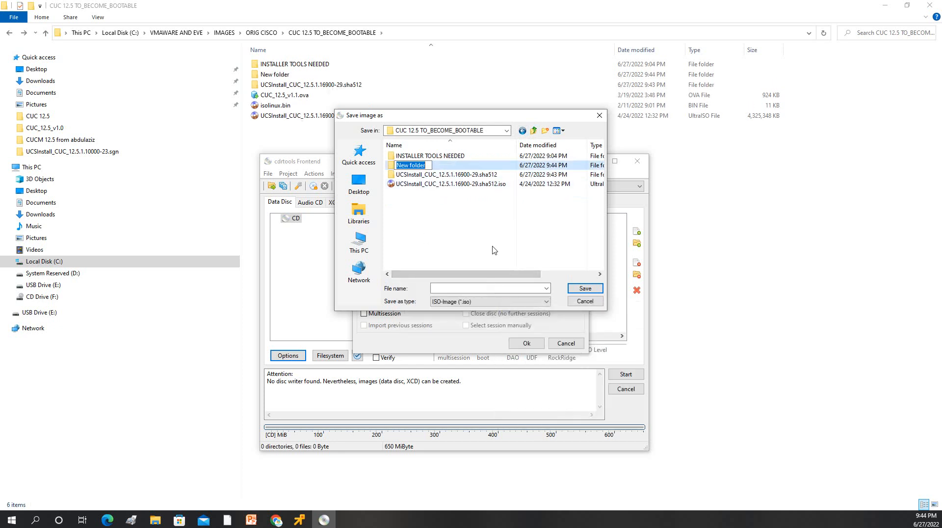
{"action": "type", "text": "BOOTABLE_CUC"}
{"action": "key", "text": "Return"}
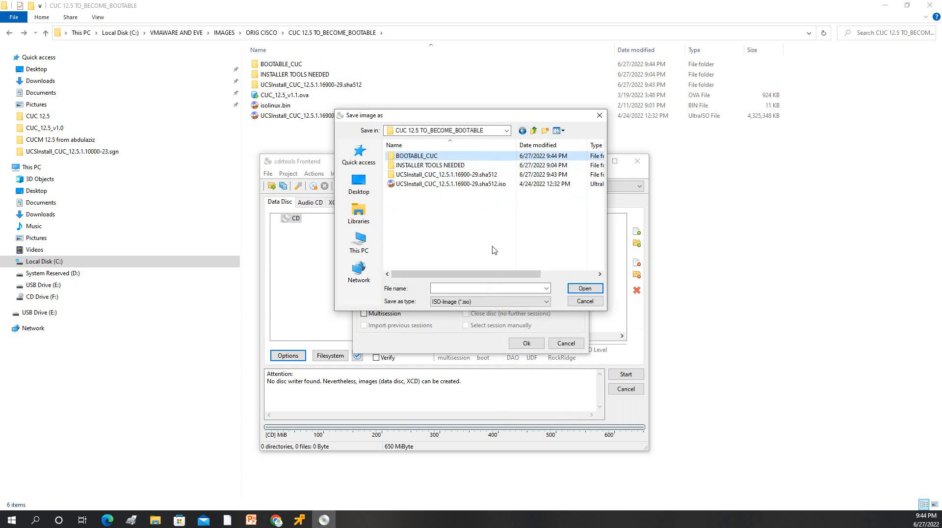
{"action": "key", "text": "Return"}
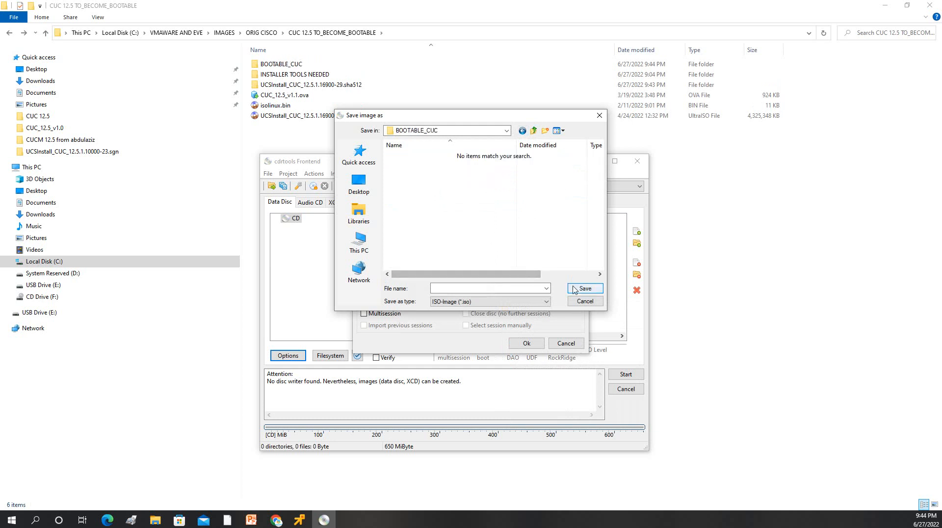
Step: Save the image in BOOTABLE_CUC as the UCSInstall ISO name prefixed with 'Bootable_'
{"action": "left_click", "coordinate": [533, 130]}
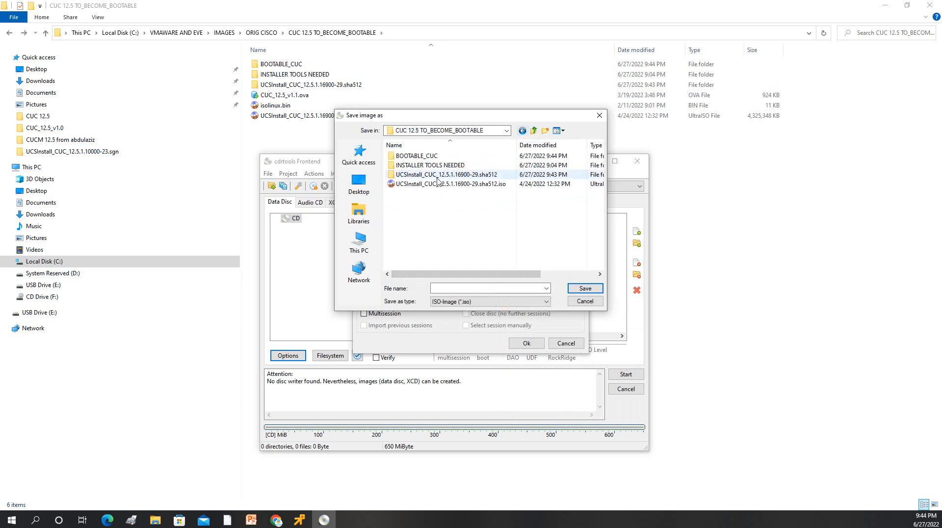
{"action": "left_click", "coordinate": [431, 186]}
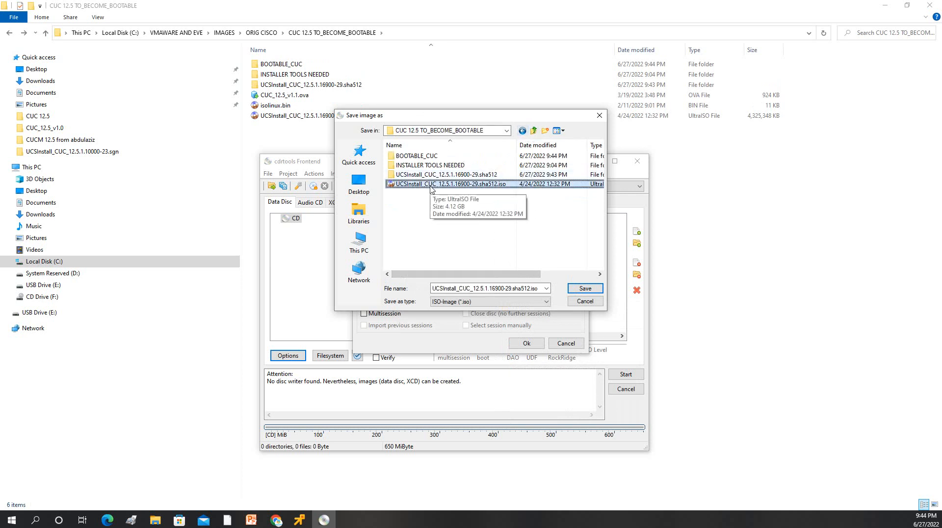
{"action": "left_click", "coordinate": [431, 187]}
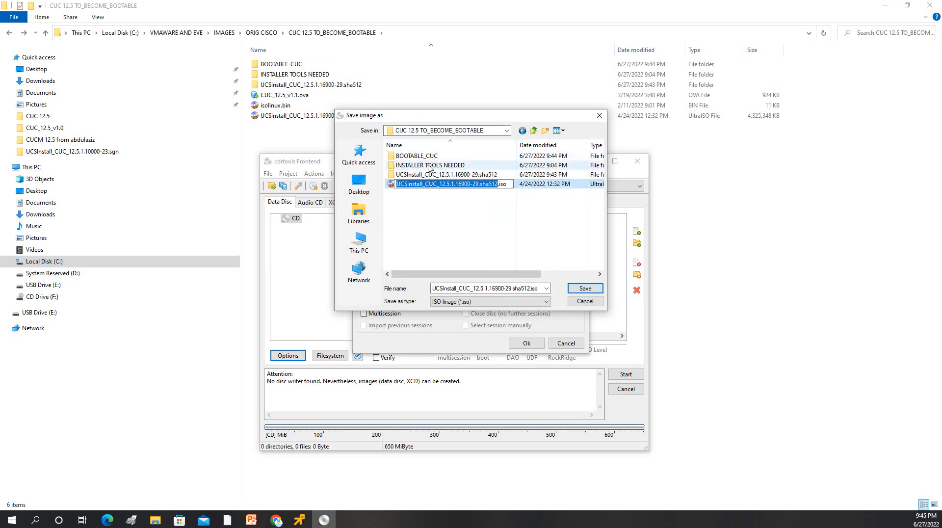
{"action": "double_click", "coordinate": [417, 156]}
{"action": "double_click", "coordinate": [452, 288]}
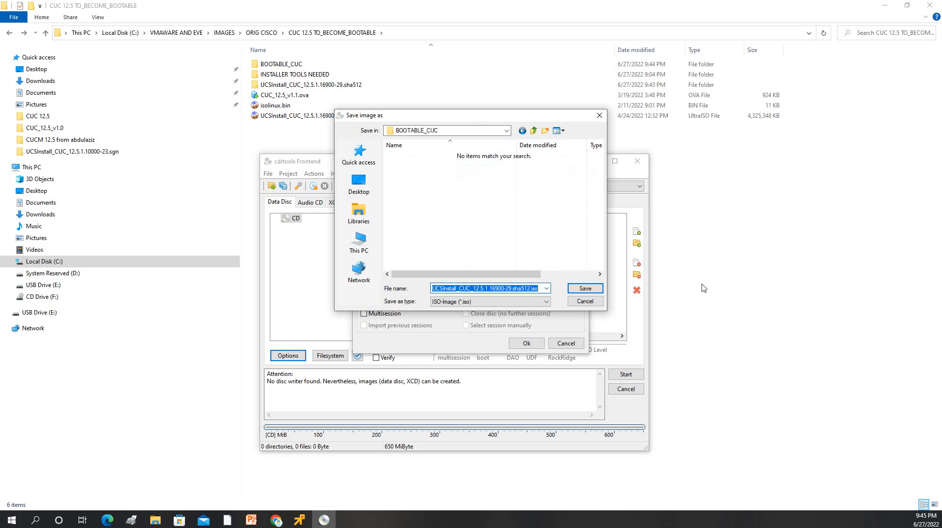
{"action": "key", "text": "Home"}
{"action": "type", "text": "b"}
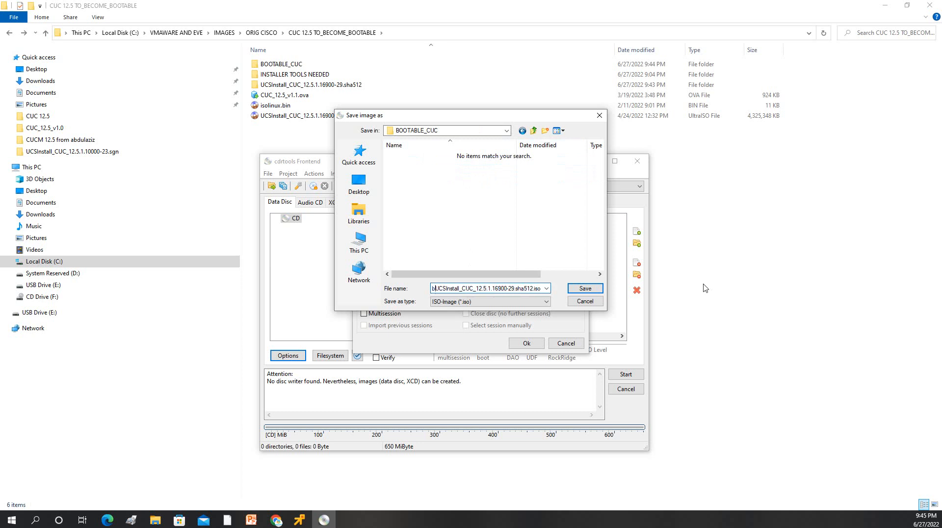
{"action": "key", "text": "BackSpace"}
{"action": "type", "text": "Bootable"}
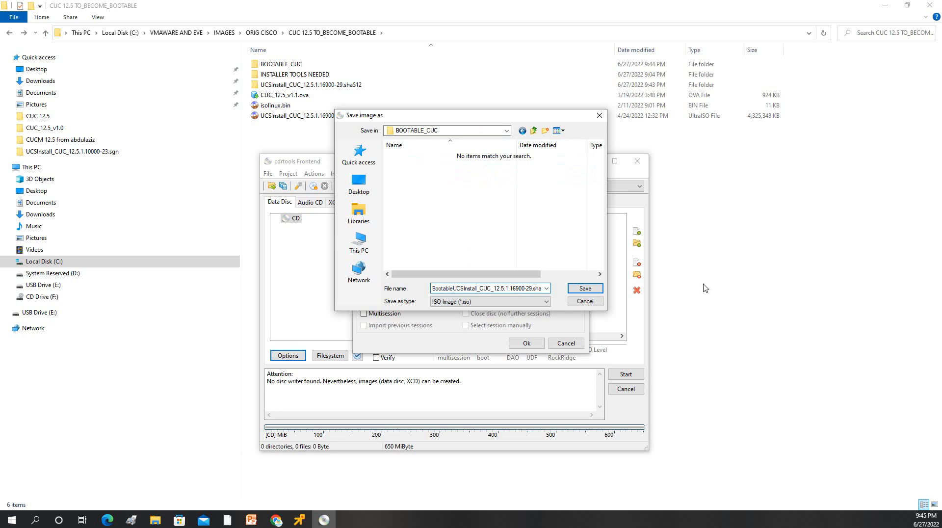
{"action": "type", "text": "_"}
{"action": "left_click", "coordinate": [585, 290]}
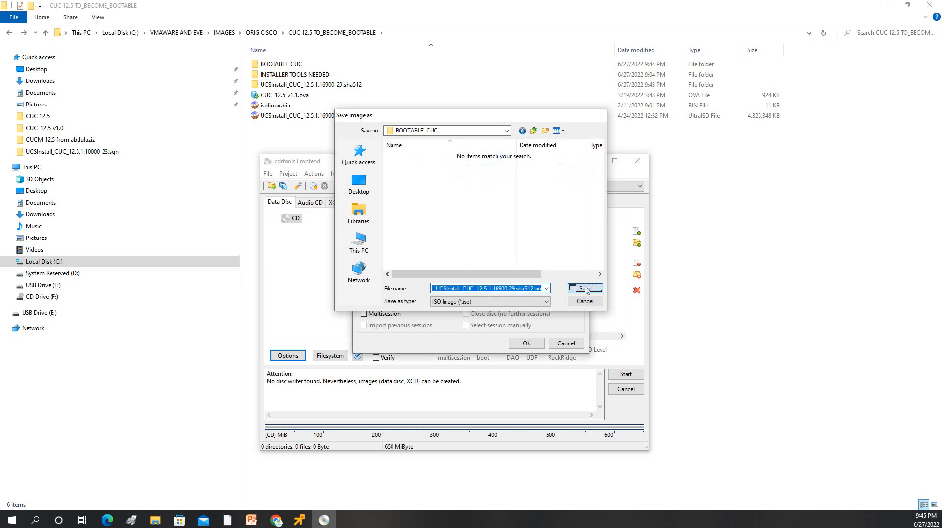
Step: Tick 'Create image only, do not burn' and confirm the data disc options
{"action": "left_click", "coordinate": [372, 258]}
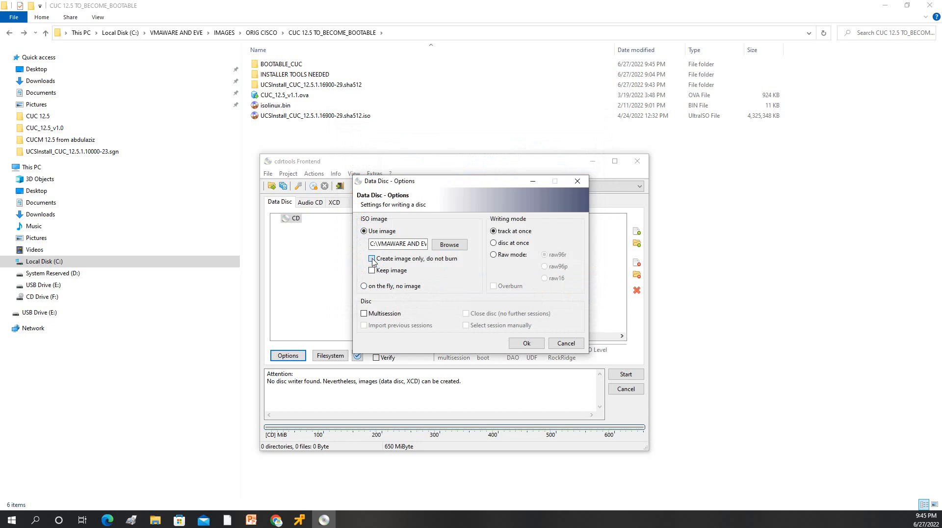
{"action": "left_click", "coordinate": [495, 244]}
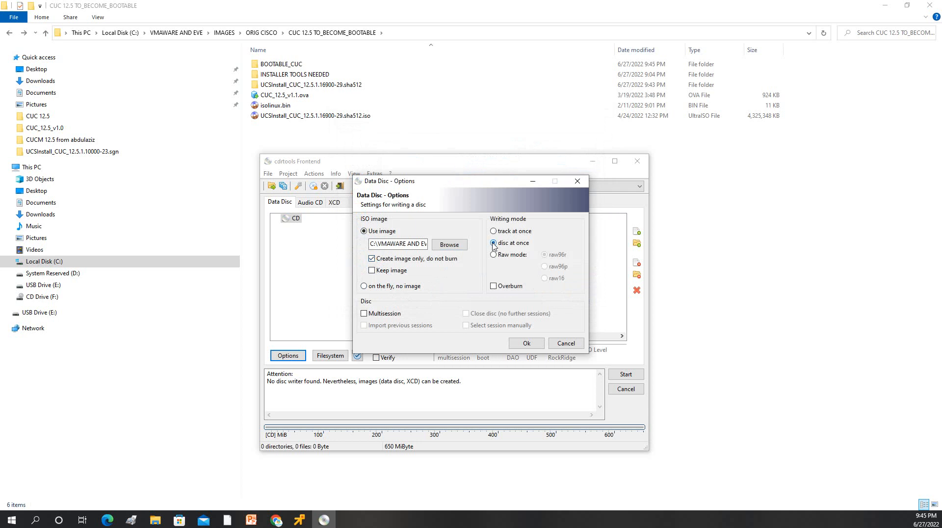
{"action": "left_click", "coordinate": [525, 343]}
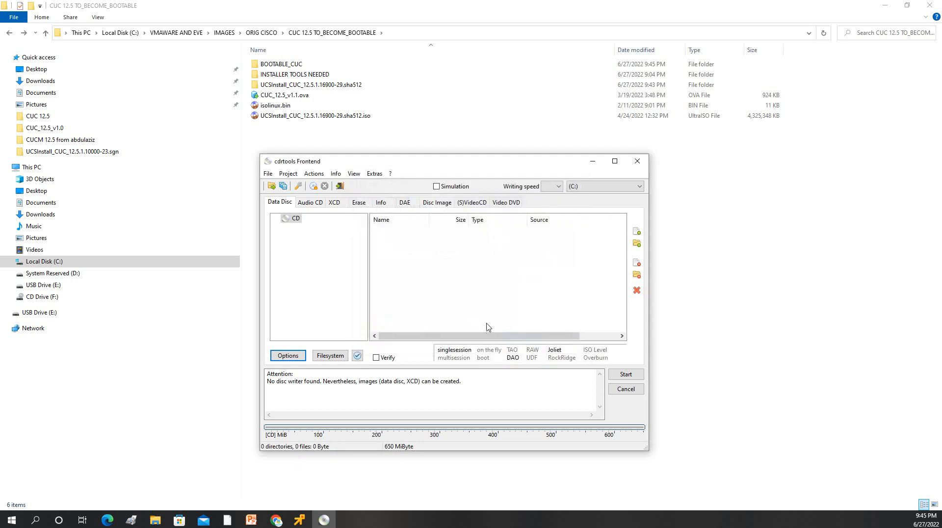
Step: In Filesystem settings, enable Create boot disc with No disc emulation
{"action": "left_click", "coordinate": [333, 358]}
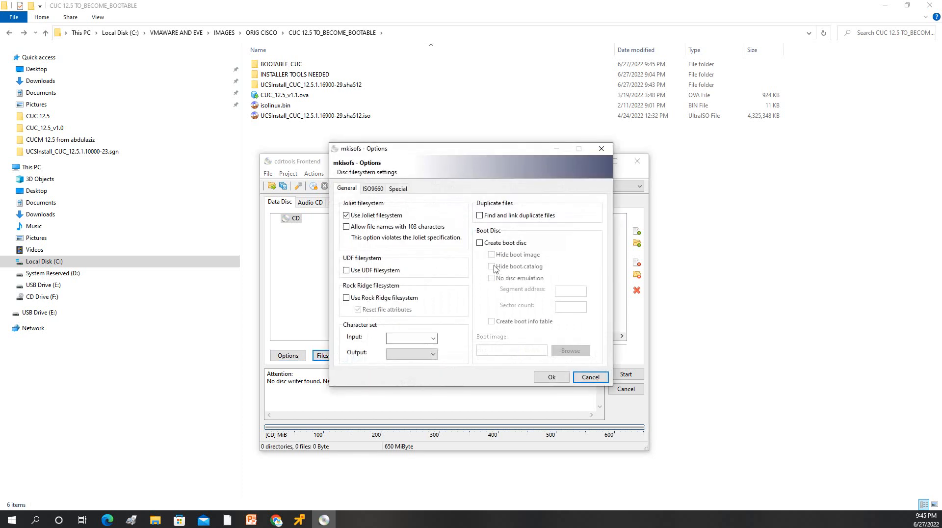
{"action": "left_click", "coordinate": [479, 243]}
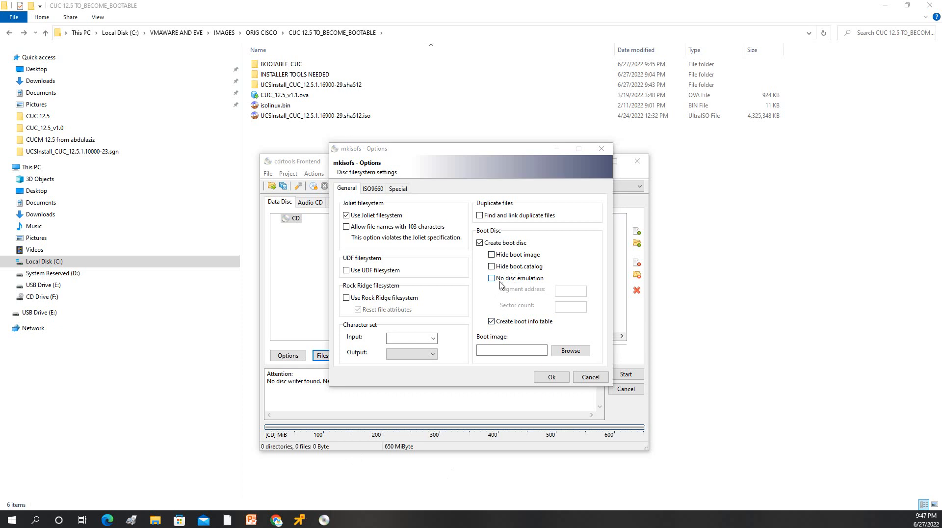
{"action": "left_click", "coordinate": [491, 278]}
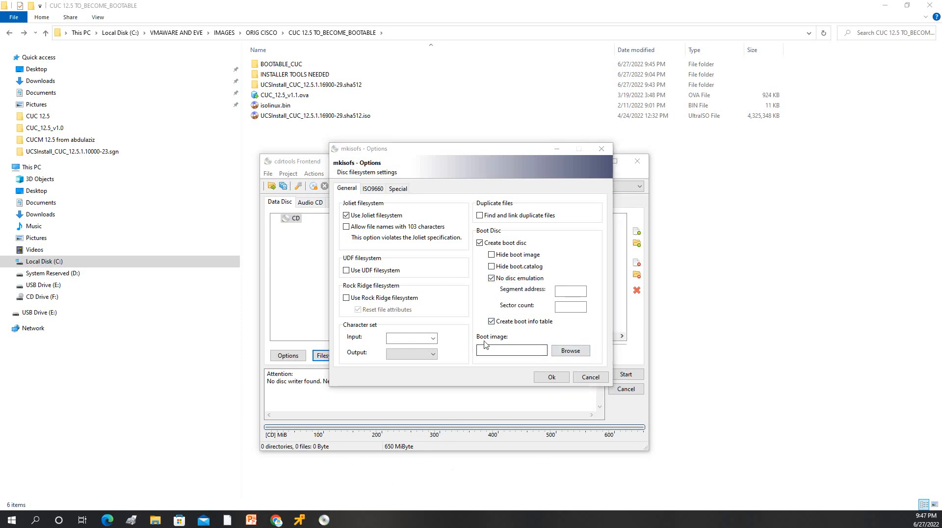
Step: Select isolinux.bin from CUC 12.5 TO_BECOME_BOOTABLE as the boot image and apply the settings
{"action": "left_click", "coordinate": [570, 350]}
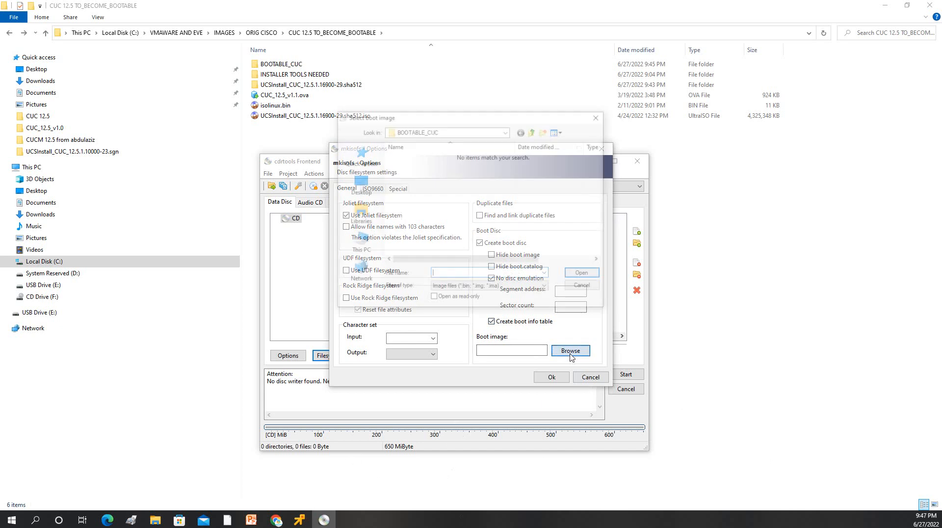
{"action": "left_click", "coordinate": [533, 131]}
{"action": "left_click", "coordinate": [395, 185]}
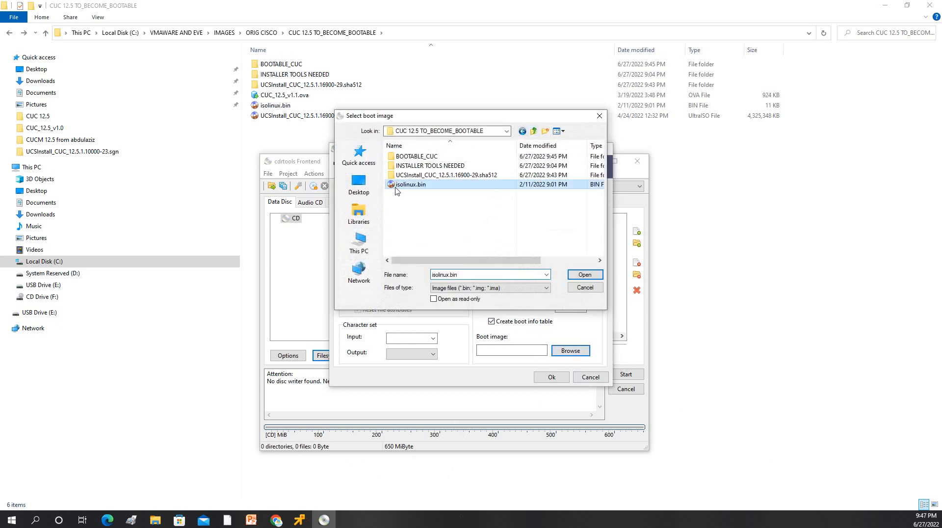
{"action": "double_click", "coordinate": [418, 176]}
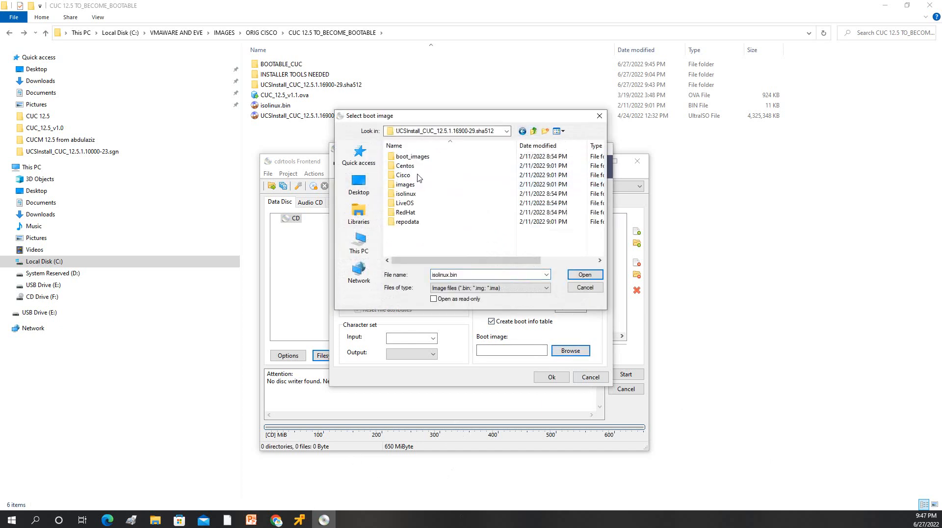
{"action": "left_click", "coordinate": [523, 131]}
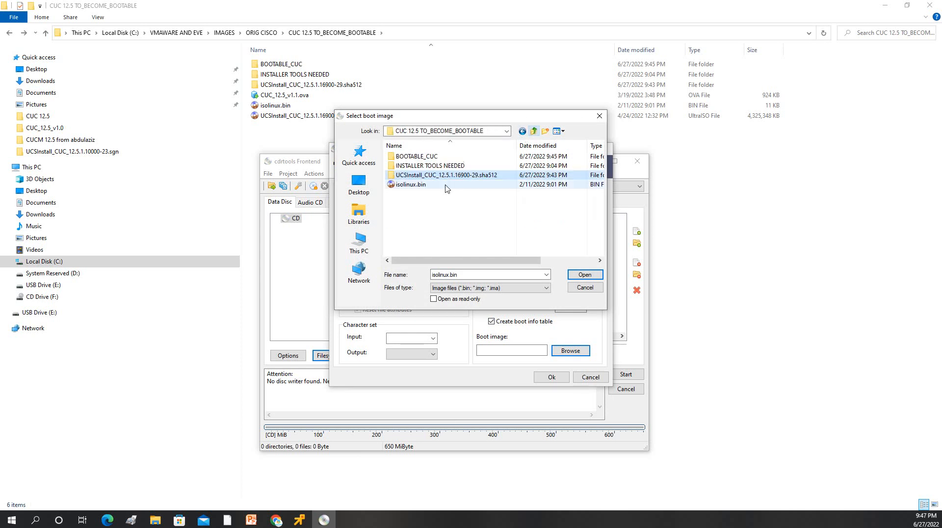
{"action": "left_click", "coordinate": [407, 185]}
{"action": "left_click", "coordinate": [585, 275]}
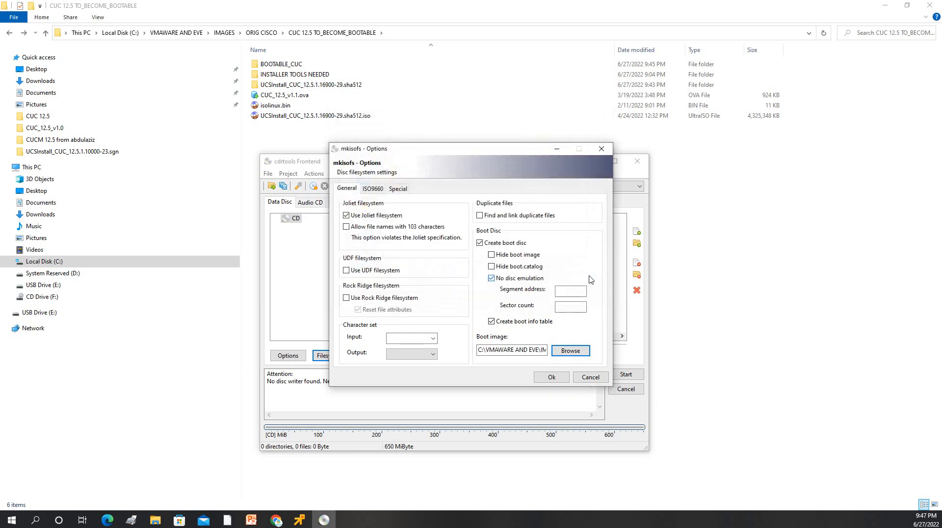
{"action": "left_click", "coordinate": [551, 377]}
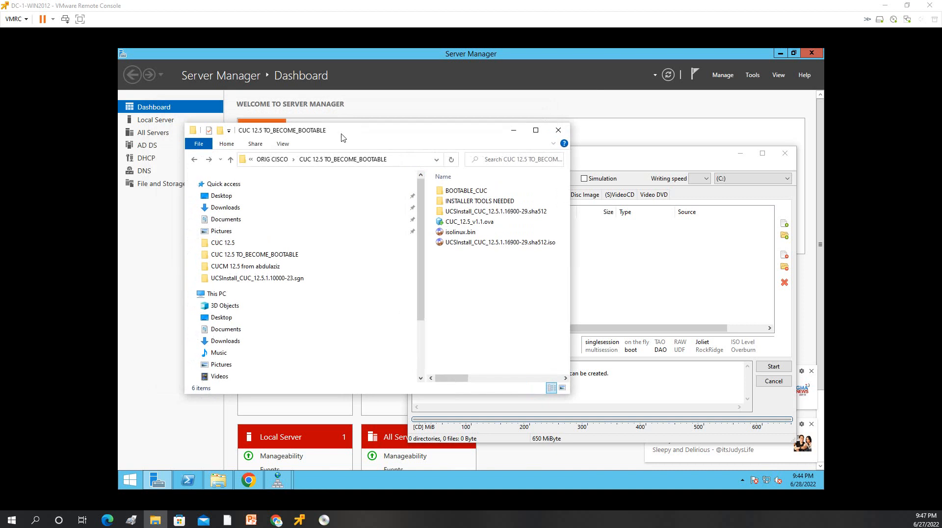
Step: Arrange Explorer and cdrtools Frontend on the desktop and open the UCSInstall_CUC_12.5.1.16900-29.sha512 folder
{"action": "left_click_drag", "start_coordinate": [344, 131], "coordinate": [183, 101]}
{"action": "left_click", "coordinate": [885, 5]}
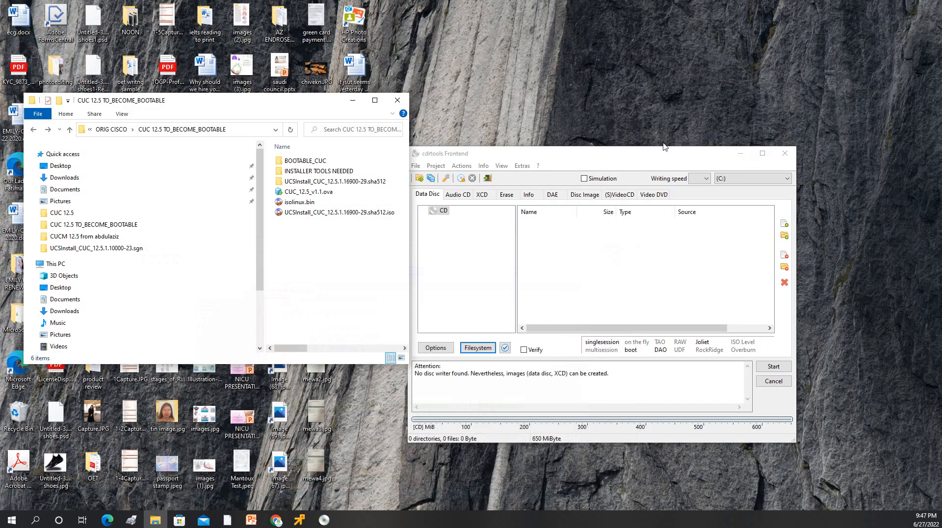
{"action": "left_click_drag", "start_coordinate": [513, 157], "coordinate": [562, 90]}
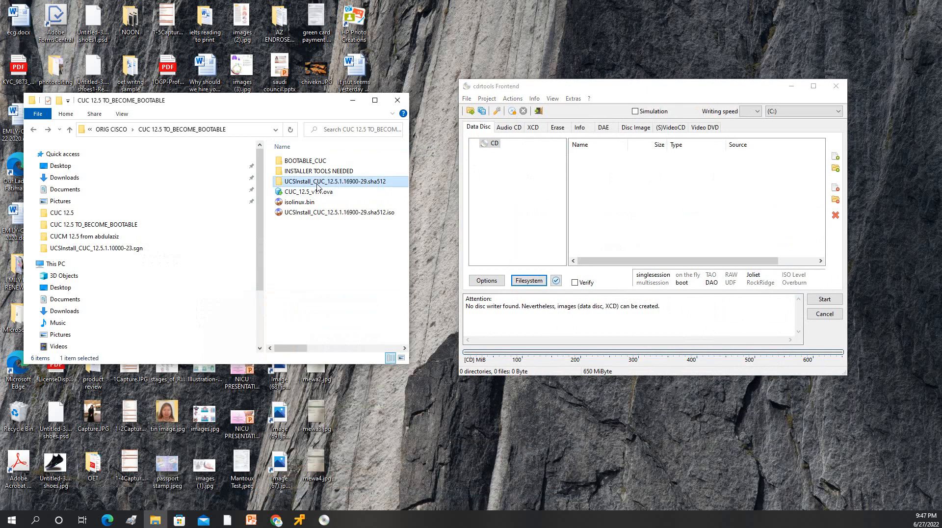
{"action": "double_click", "coordinate": [317, 182]}
{"action": "scroll", "coordinate": [323, 209], "scroll_direction": "down", "scroll_amount": 1}
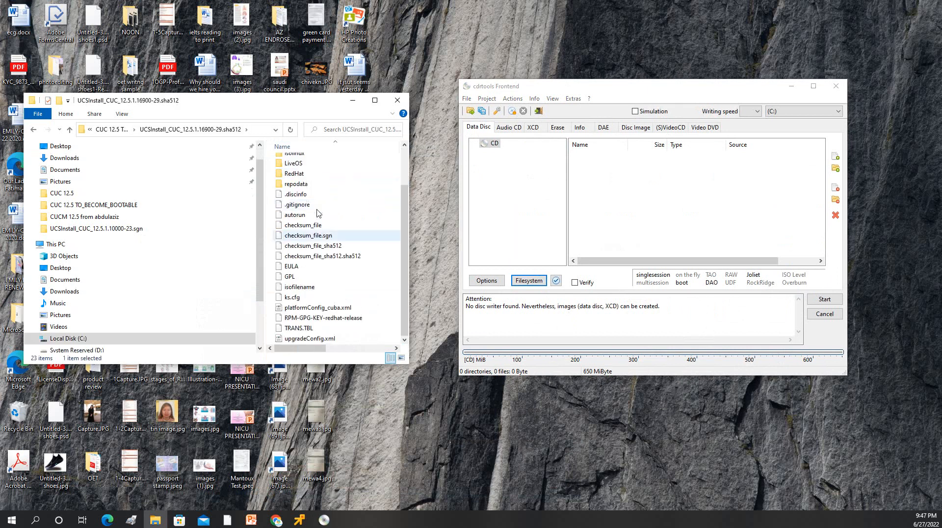
{"action": "key", "text": "ctrl+a"}
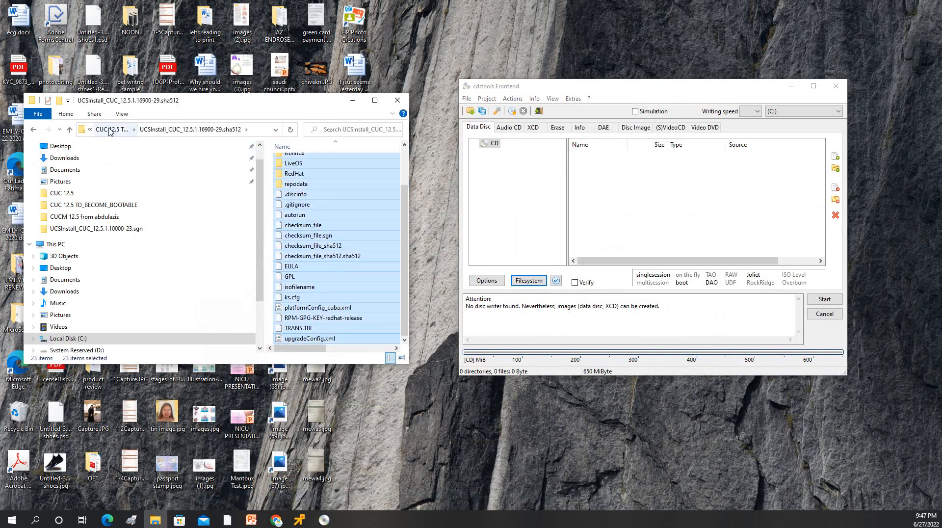
{"action": "scroll", "coordinate": [407, 211], "scroll_direction": "up", "scroll_amount": 1}
{"action": "scroll", "coordinate": [407, 211], "scroll_direction": "up", "scroll_amount": 1}
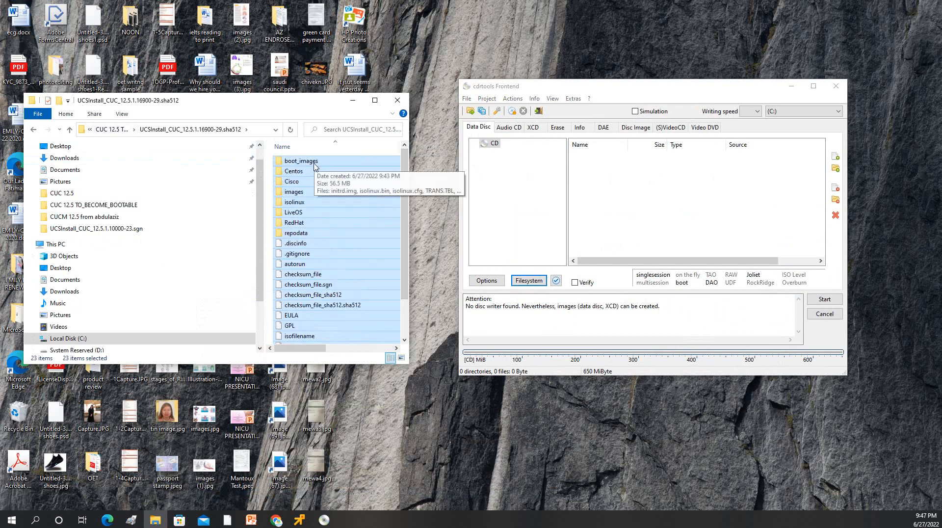
Step: Select all 23 UCSInstall items and drag them into the cdrtools data disc file list
{"action": "left_click", "coordinate": [114, 129]}
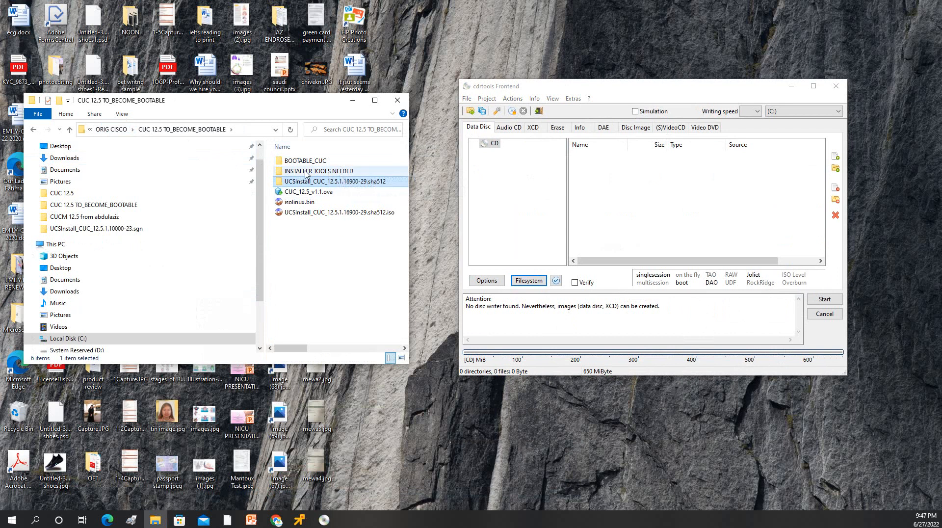
{"action": "left_click", "coordinate": [190, 131]}
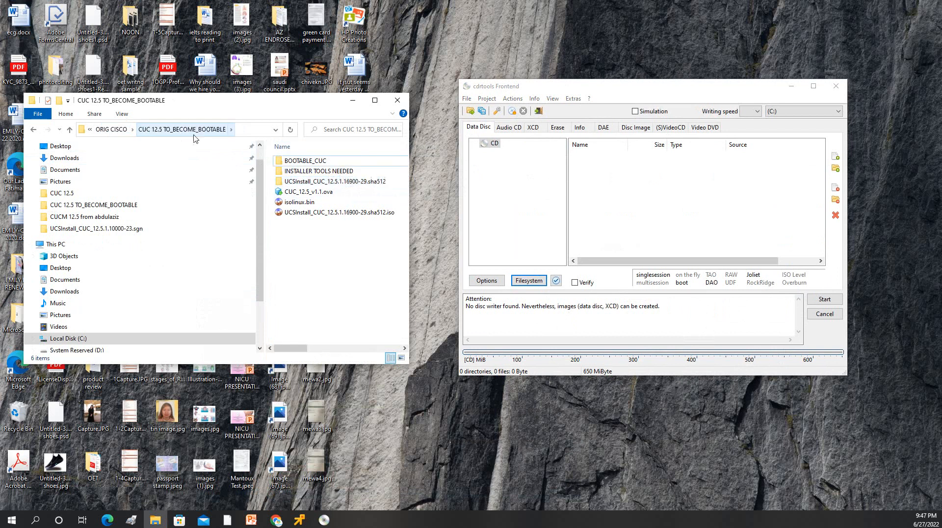
{"action": "double_click", "coordinate": [329, 182]}
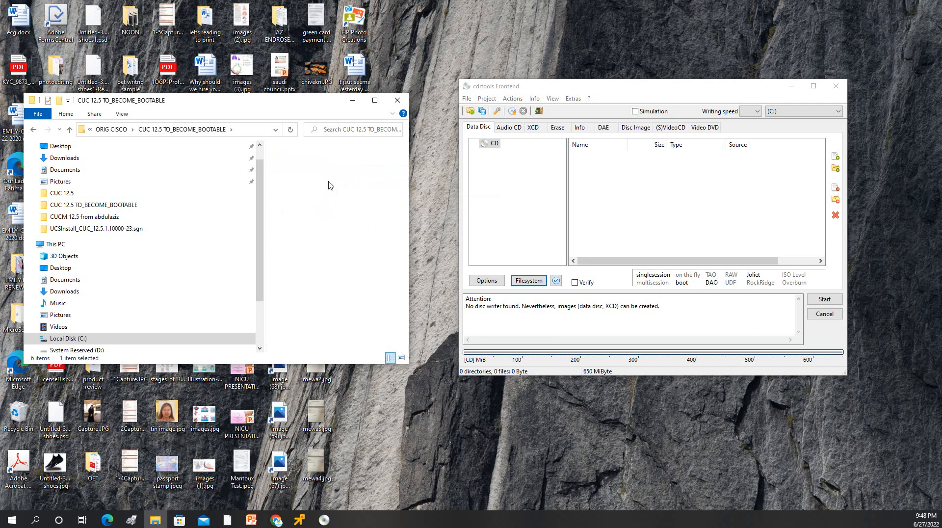
{"action": "left_click", "coordinate": [305, 164]}
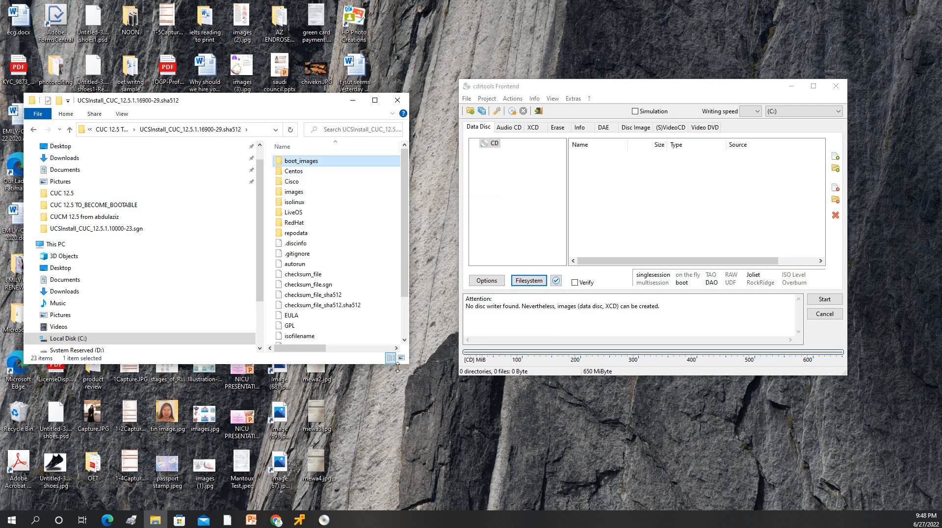
{"action": "left_click_drag", "start_coordinate": [397, 368], "coordinate": [439, 444]}
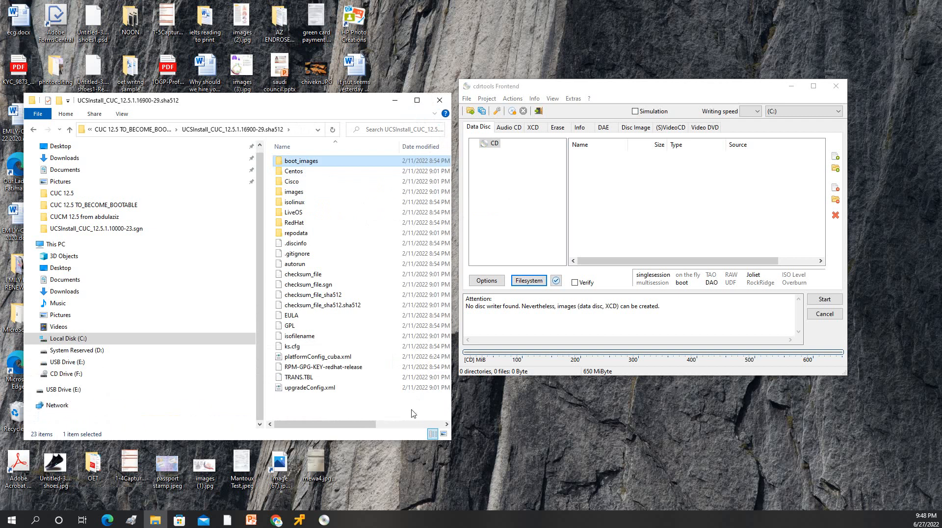
{"action": "key", "text": "ctrl+a"}
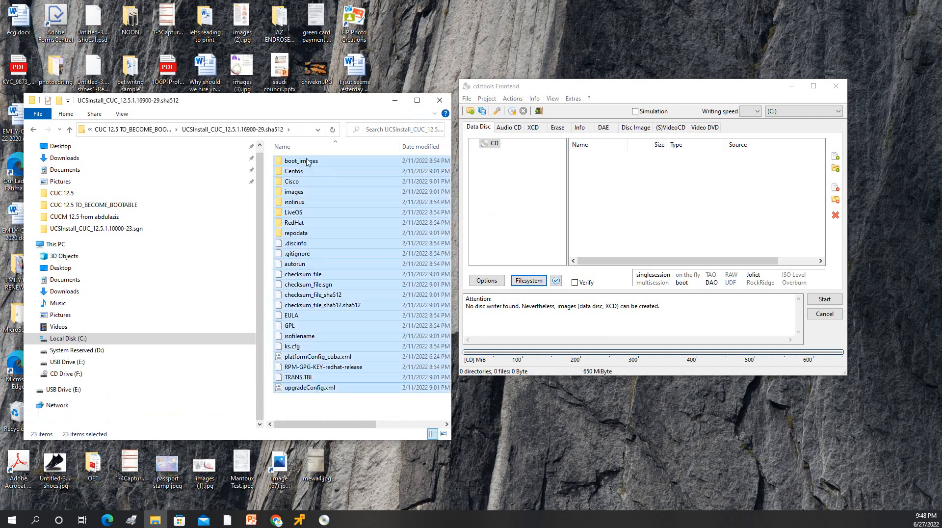
{"action": "left_click_drag", "start_coordinate": [307, 162], "coordinate": [633, 195]}
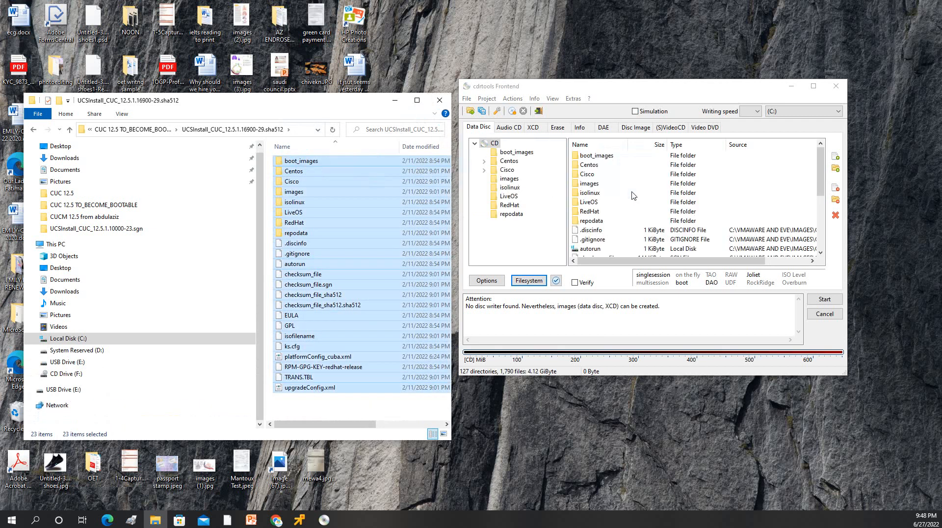
Step: Start writing the bootable data disc image and confirm the 'Start writing?' prompt
{"action": "left_click", "coordinate": [824, 299]}
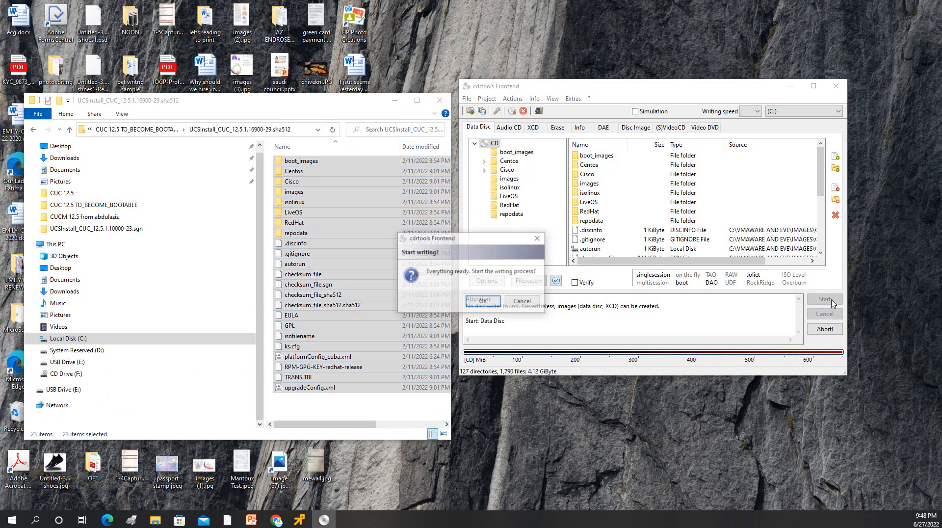
{"action": "left_click", "coordinate": [482, 301]}
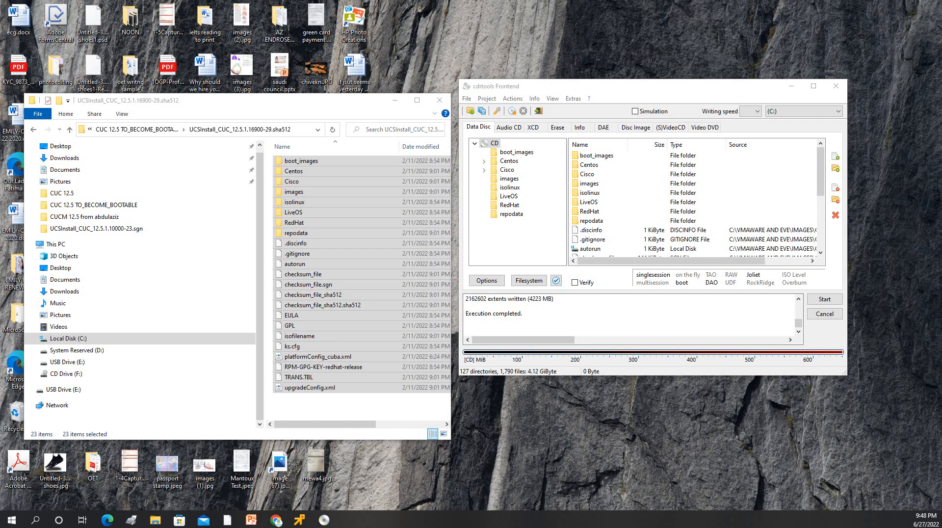
Step: Confirm the 4.12 GB ISO in BOOTABLE_CUC, copy its folder path, then close cdrtools and Explorer
{"action": "left_click_drag", "start_coordinate": [472, 313], "coordinate": [538, 313]}
{"action": "left_click", "coordinate": [132, 129]}
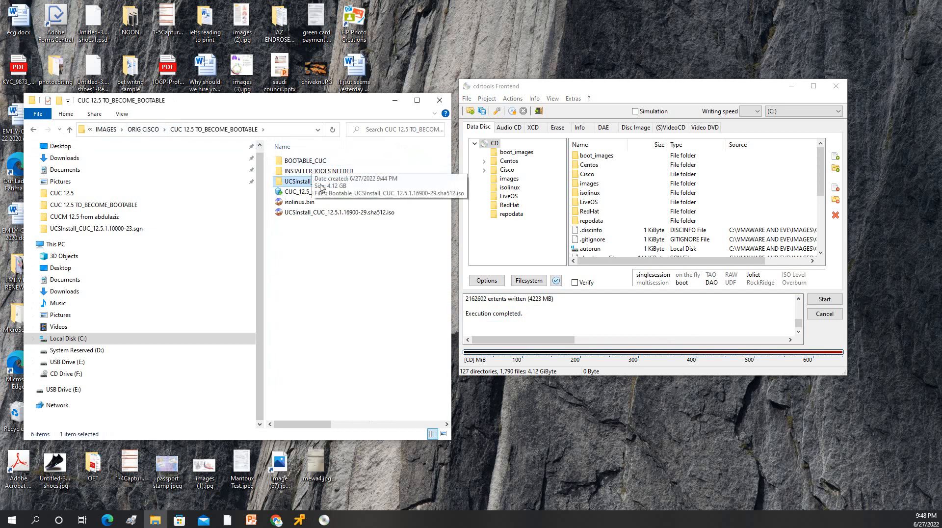
{"action": "left_click", "coordinate": [315, 279]}
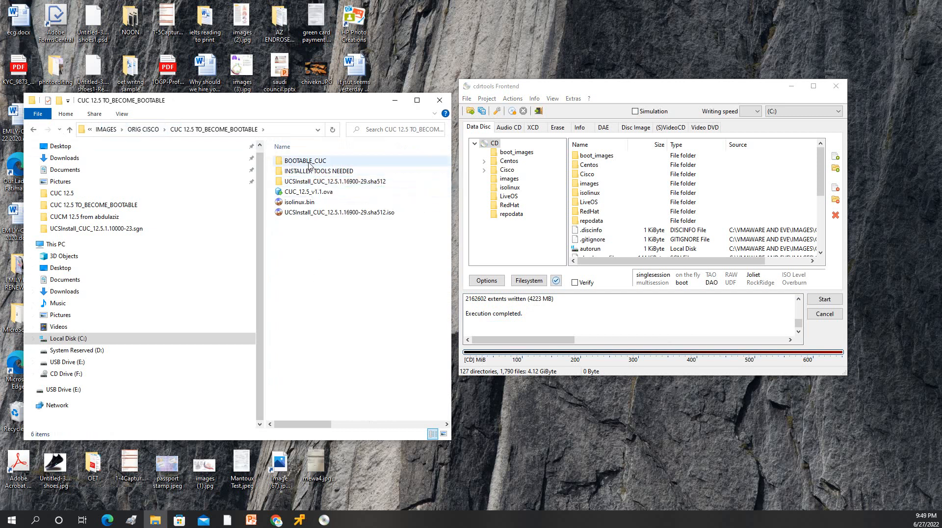
{"action": "double_click", "coordinate": [309, 162]}
{"action": "left_click", "coordinate": [328, 162]}
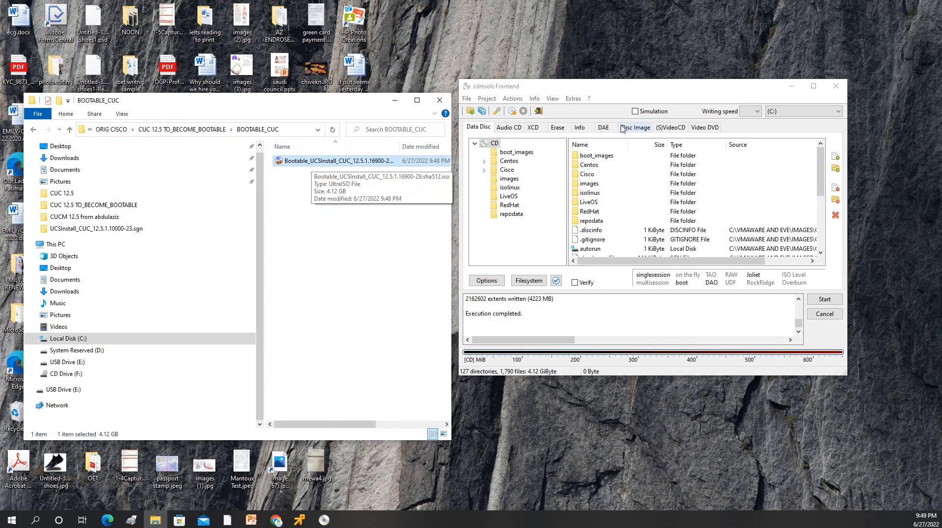
{"action": "left_click", "coordinate": [289, 128]}
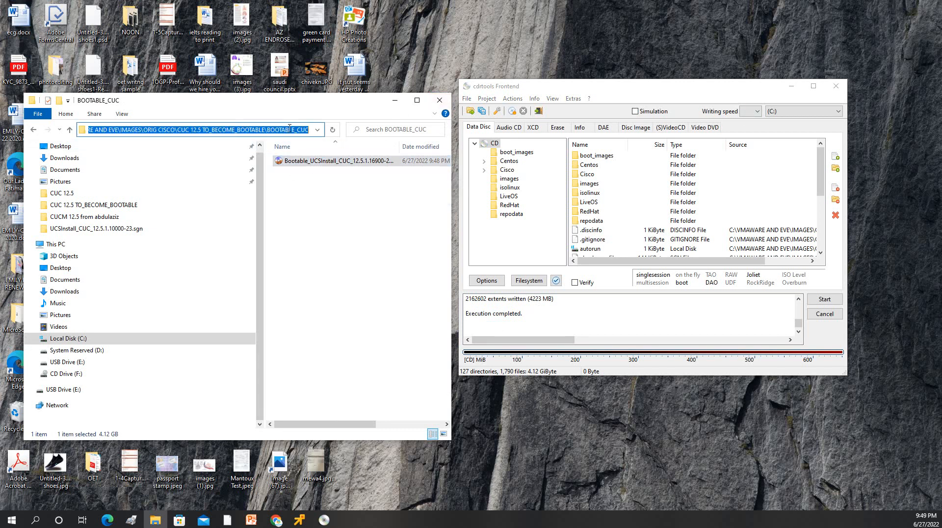
{"action": "left_click", "coordinate": [836, 86]}
{"action": "left_click", "coordinate": [395, 100]}
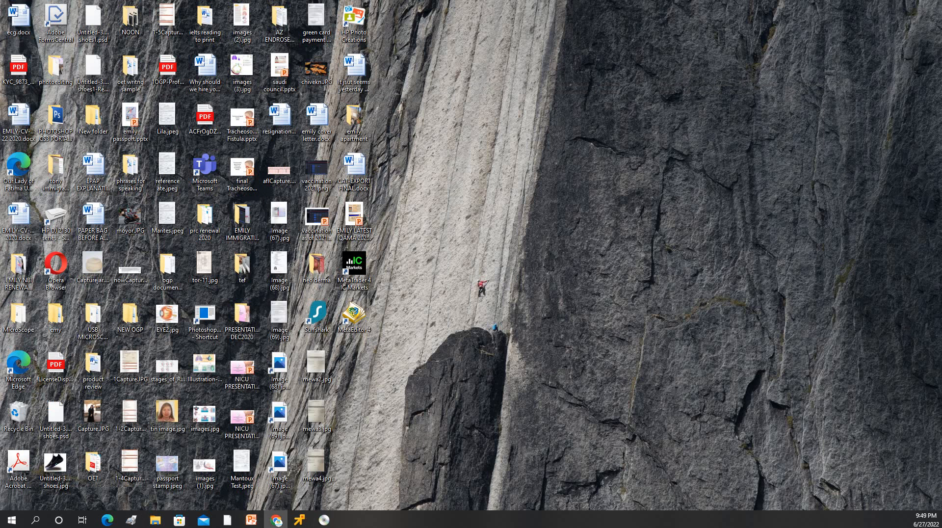
Step: Start a Deploy from OVF/OVA virtual machine and name it CUC-1
{"action": "left_click_drag", "start_coordinate": [941, 30], "coordinate": [67, 2]}
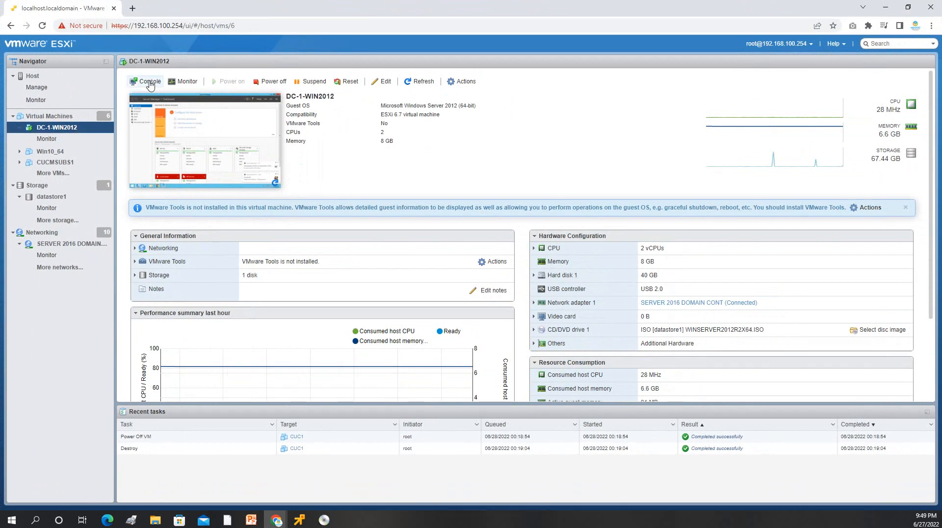
{"action": "left_click", "coordinate": [47, 116]}
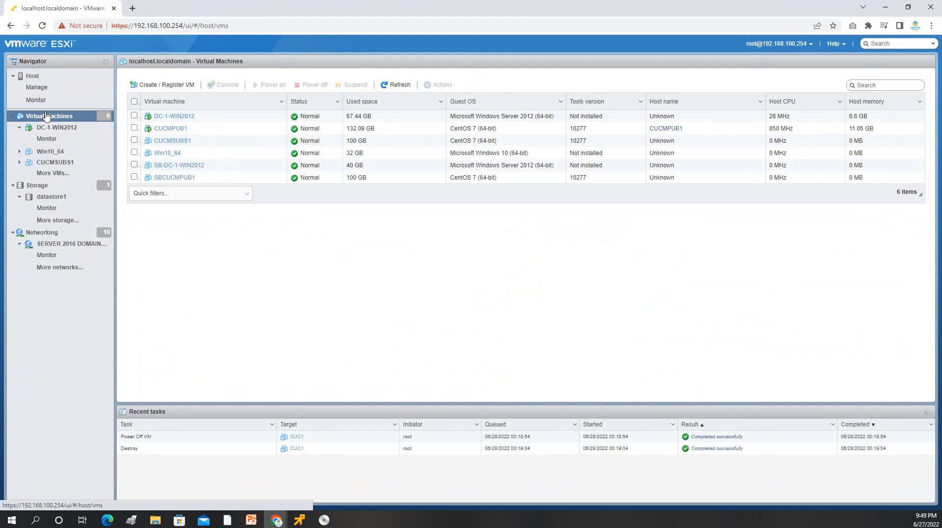
{"action": "left_click", "coordinate": [169, 86]}
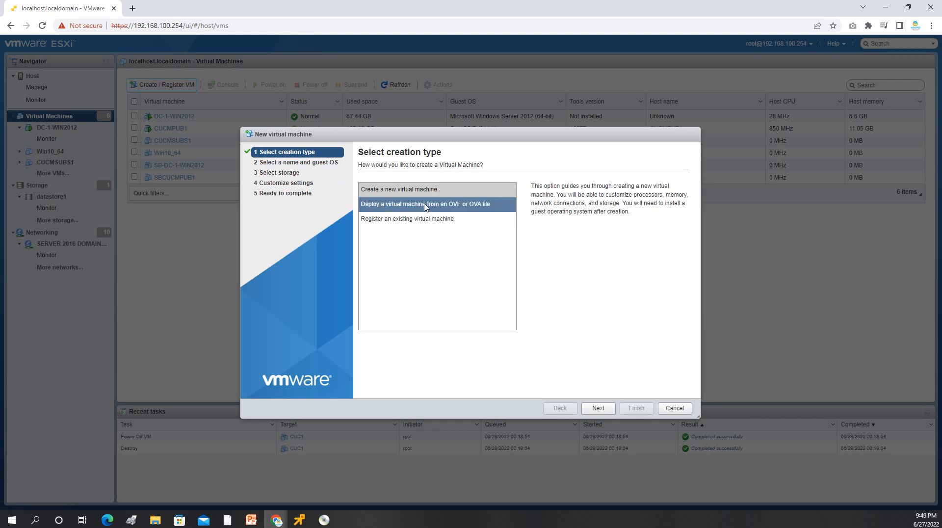
{"action": "left_click", "coordinate": [426, 205]}
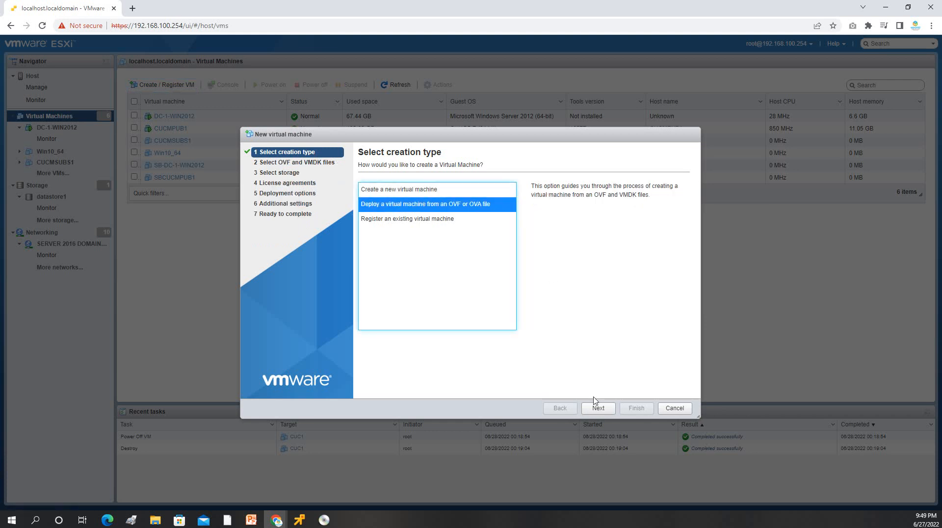
{"action": "left_click", "coordinate": [598, 408]}
{"action": "left_click", "coordinate": [407, 199]}
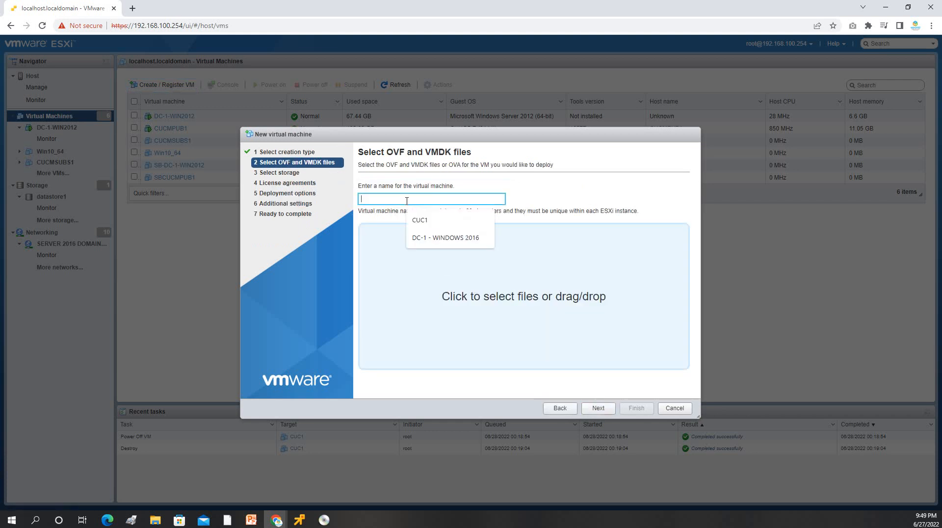
{"action": "type", "text": "CUC"}
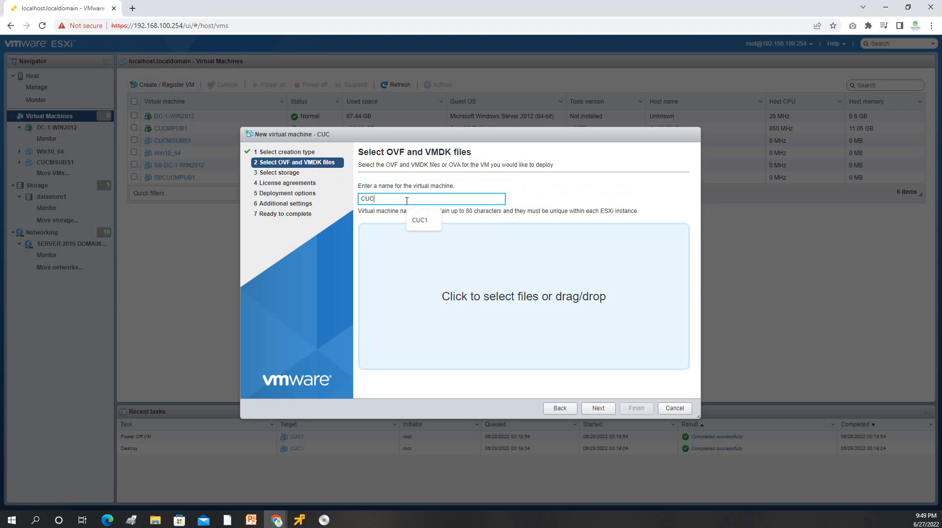
{"action": "type", "text": "-1"}
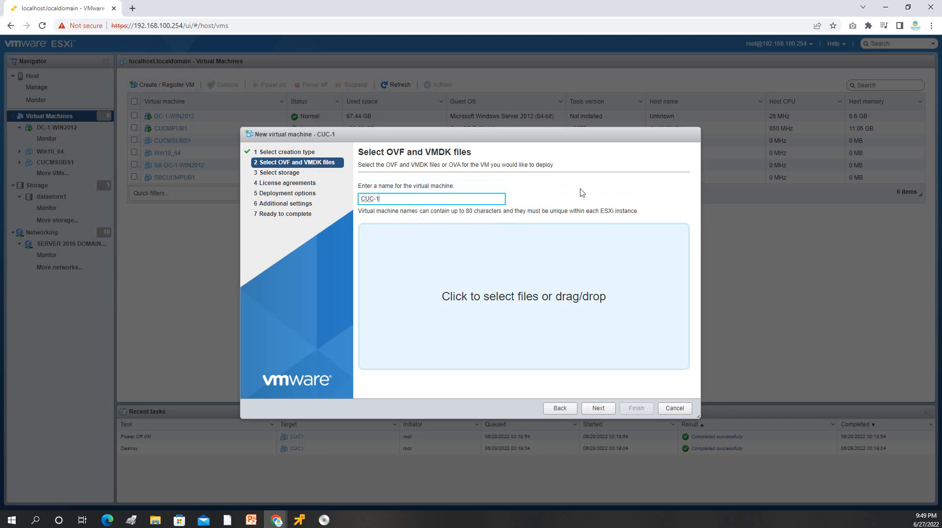
{"action": "left_click", "coordinate": [583, 192]}
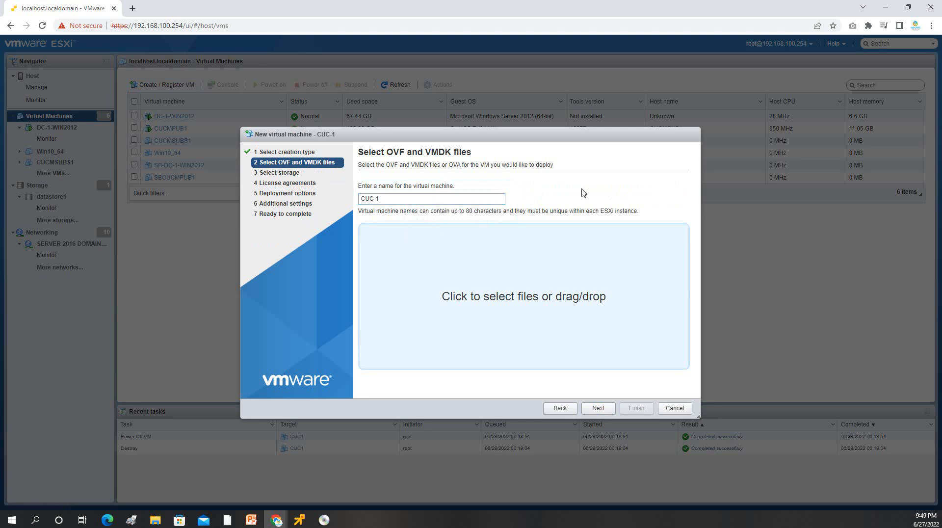
Step: Load CUC_12.5_v1.1.ova from the CUC 12.5 folder into the deployment wizard
{"action": "left_click", "coordinate": [491, 301]}
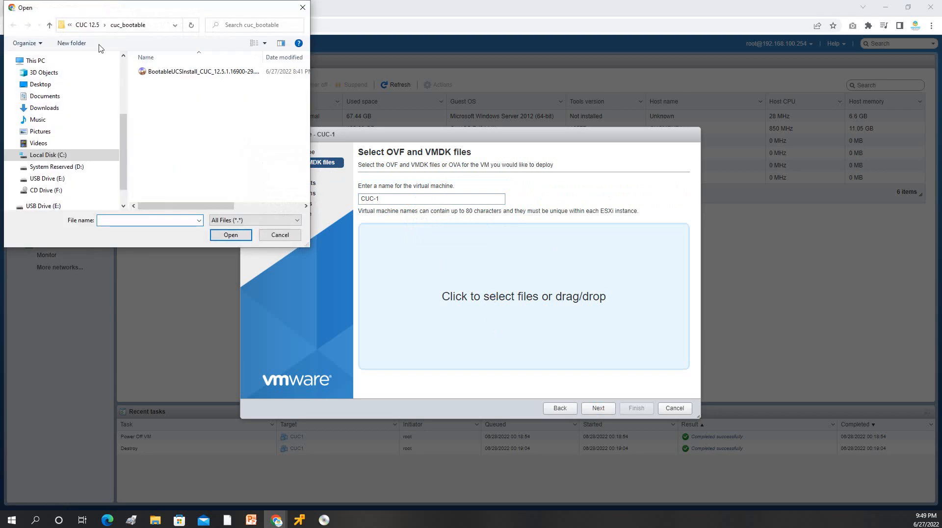
{"action": "left_click", "coordinate": [163, 25]}
{"action": "key", "text": "ctrl+v"}
{"action": "key", "text": "Return"}
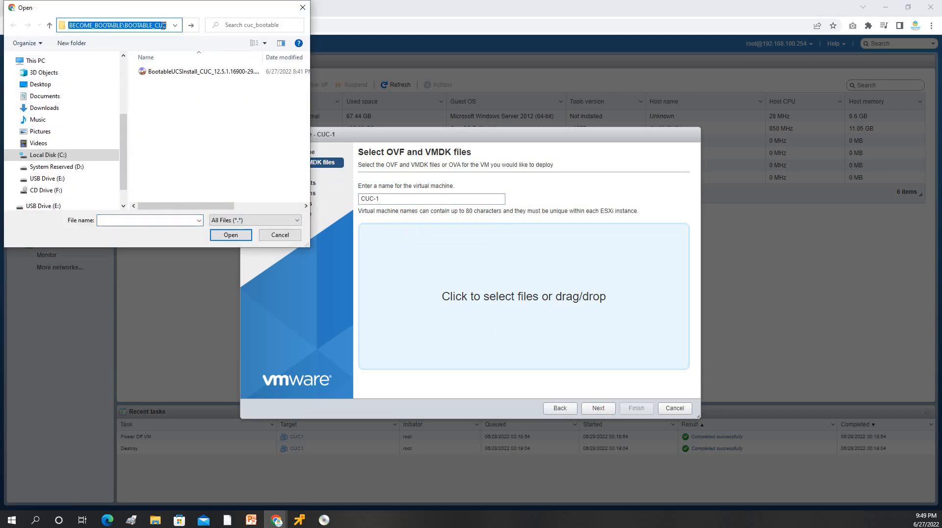
{"action": "left_click", "coordinate": [172, 73]}
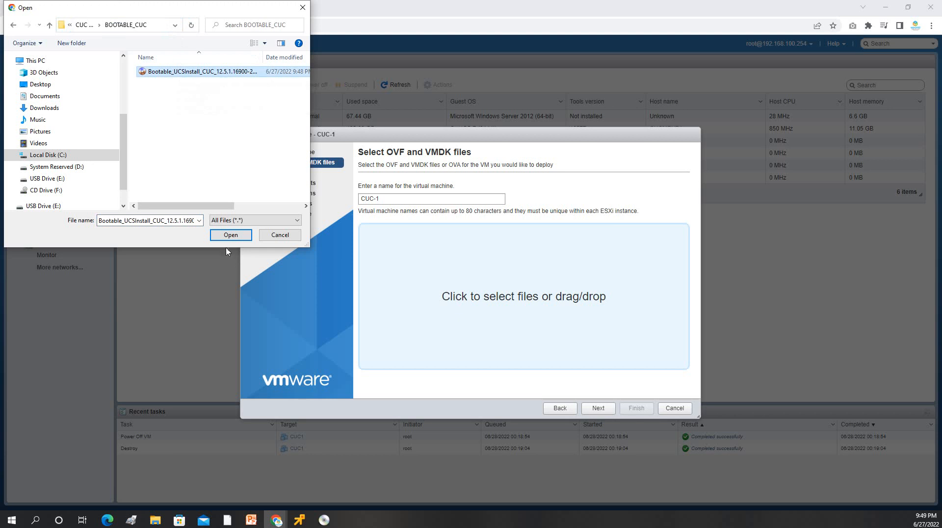
{"action": "left_click", "coordinate": [81, 25]}
{"action": "left_click", "coordinate": [168, 103]}
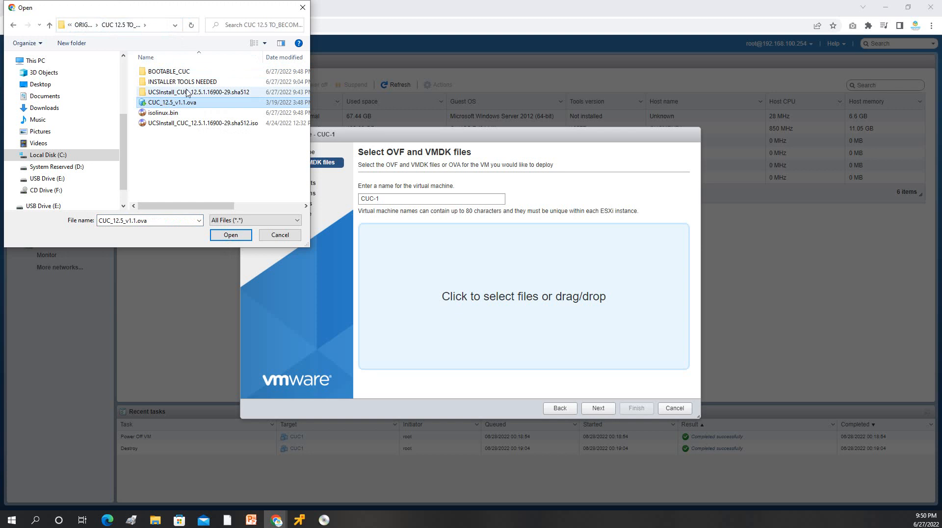
{"action": "left_click", "coordinate": [230, 237]}
Step: Keep datastore1, accept the license, keep default options and finish deploying CUC-1
{"action": "left_click", "coordinate": [602, 411]}
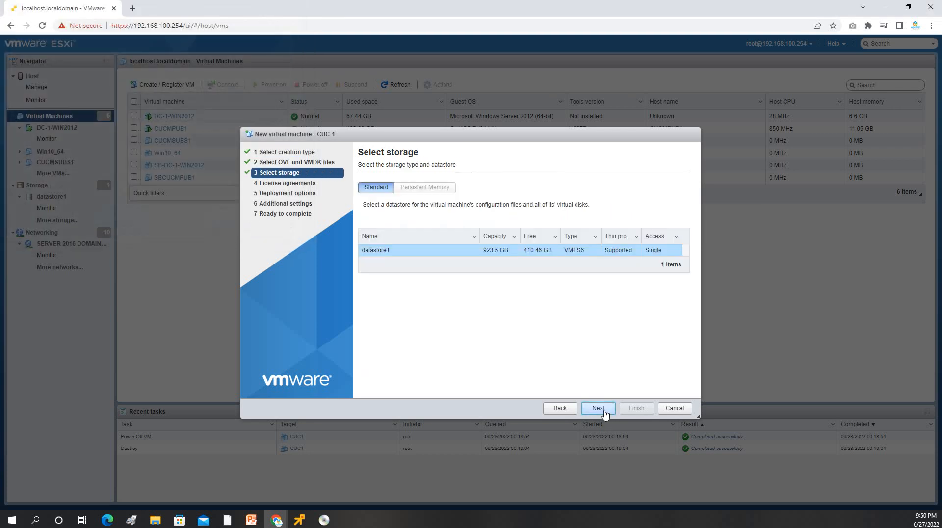
{"action": "left_click", "coordinate": [603, 414]}
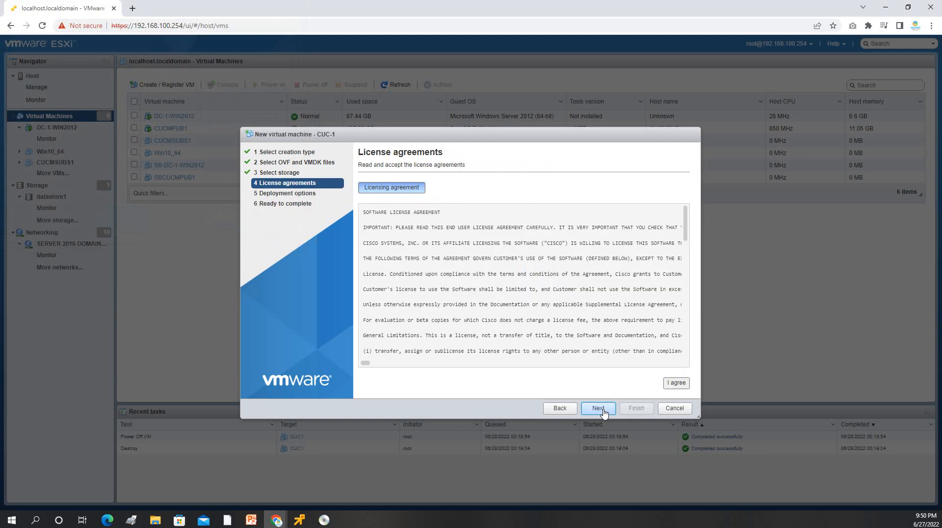
{"action": "left_click", "coordinate": [677, 383]}
{"action": "left_click", "coordinate": [599, 409]}
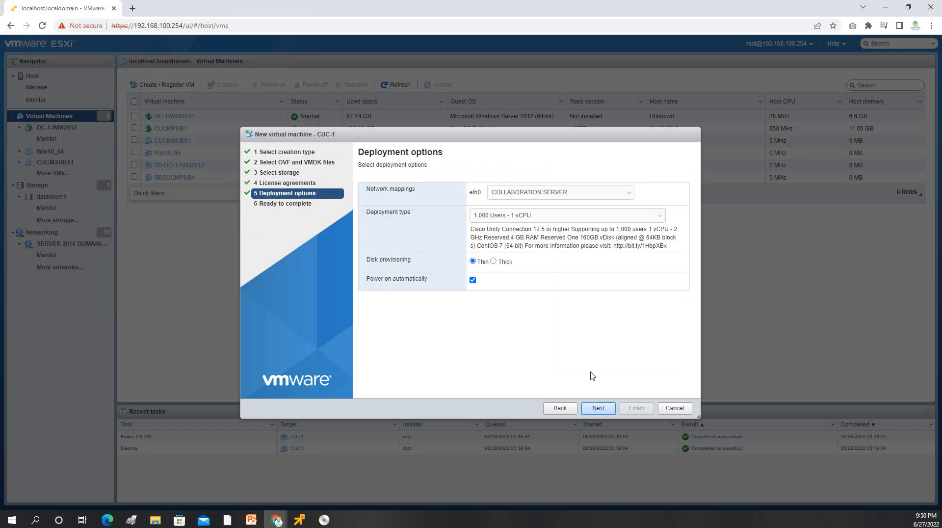
{"action": "left_click", "coordinate": [603, 411]}
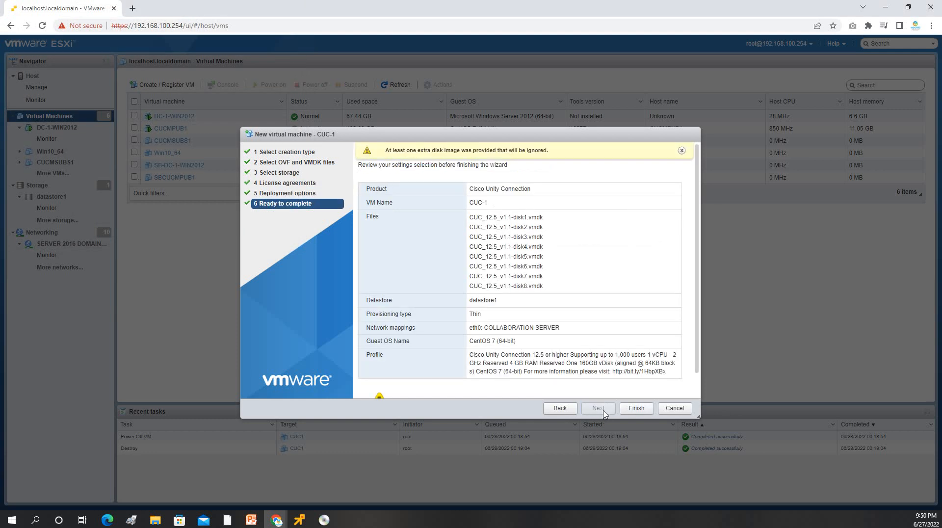
{"action": "left_click", "coordinate": [637, 408]}
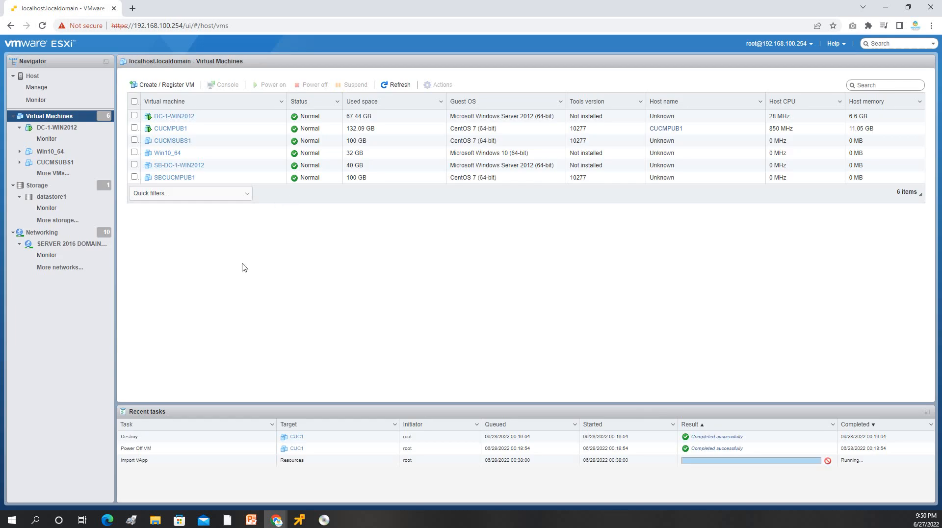
Step: In CUC-1's settings, set the CD/DVD drive to a datastore ISO and select the old CUC ISO
{"action": "left_click", "coordinate": [157, 190]}
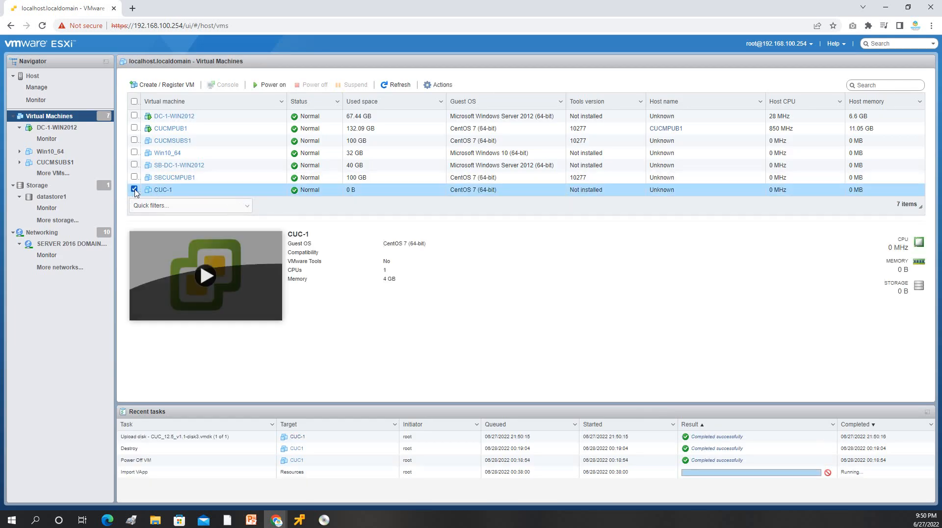
{"action": "right_click", "coordinate": [158, 191]}
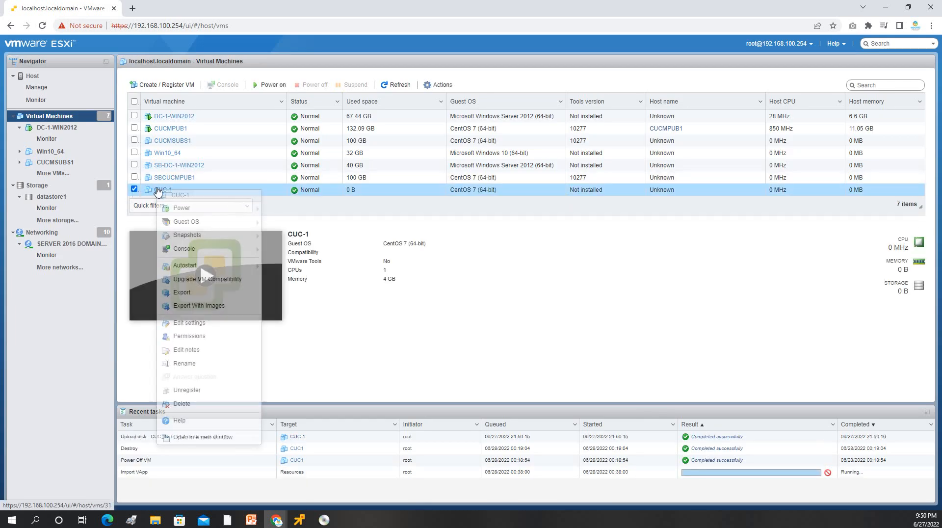
{"action": "left_click", "coordinate": [207, 325]}
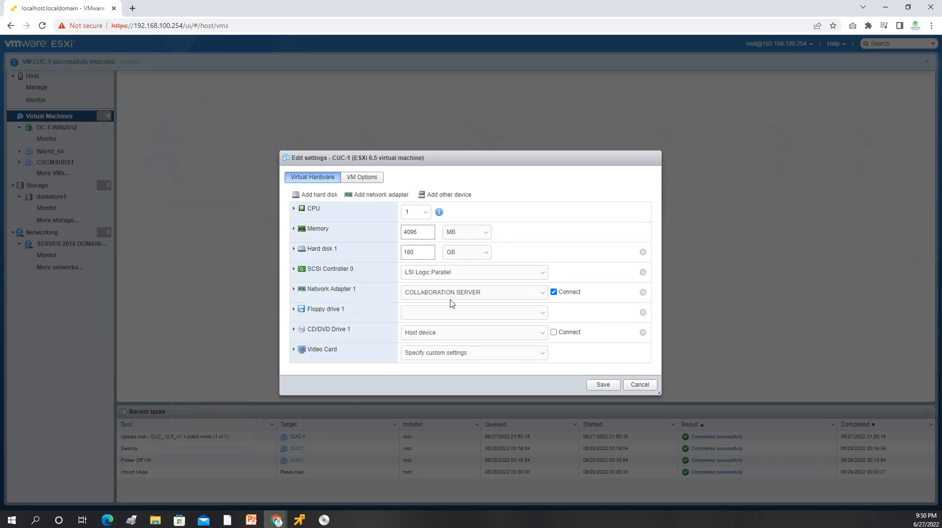
{"action": "left_click", "coordinate": [444, 333]}
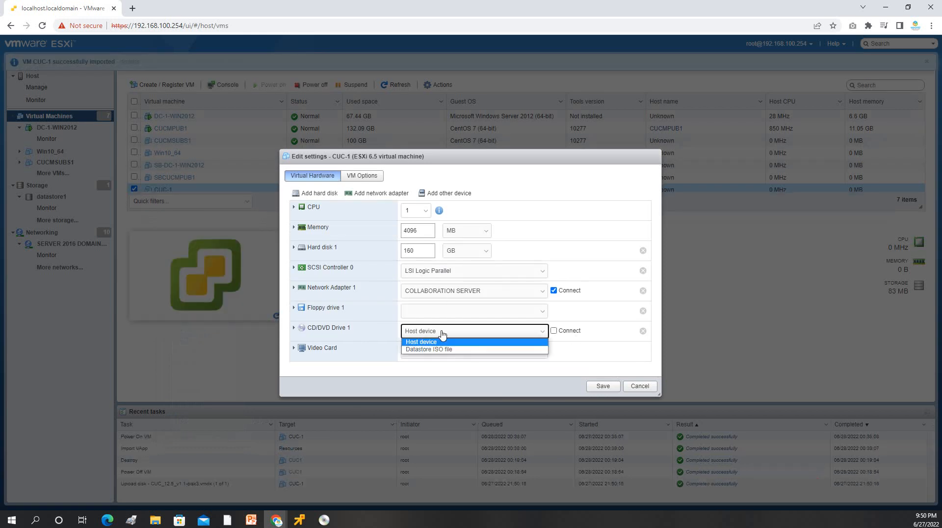
{"action": "left_click", "coordinate": [443, 349]}
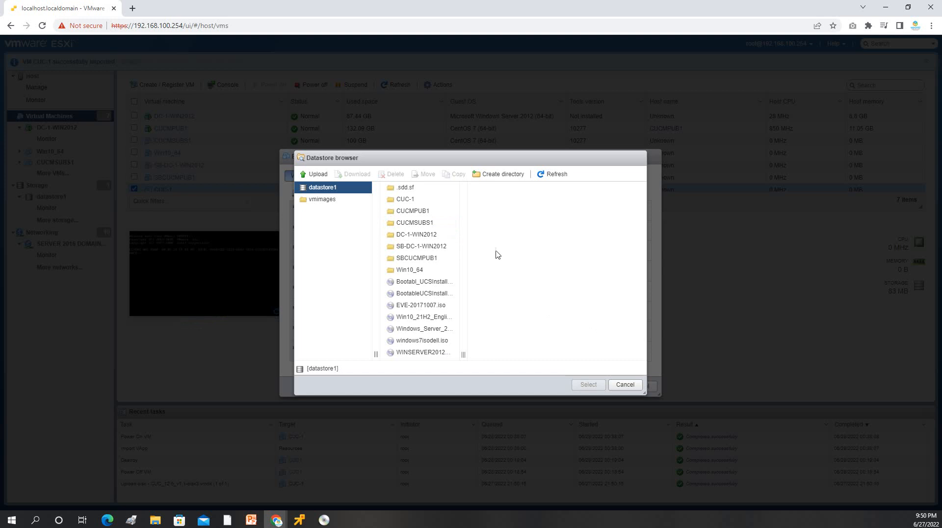
{"action": "left_click", "coordinate": [444, 294]}
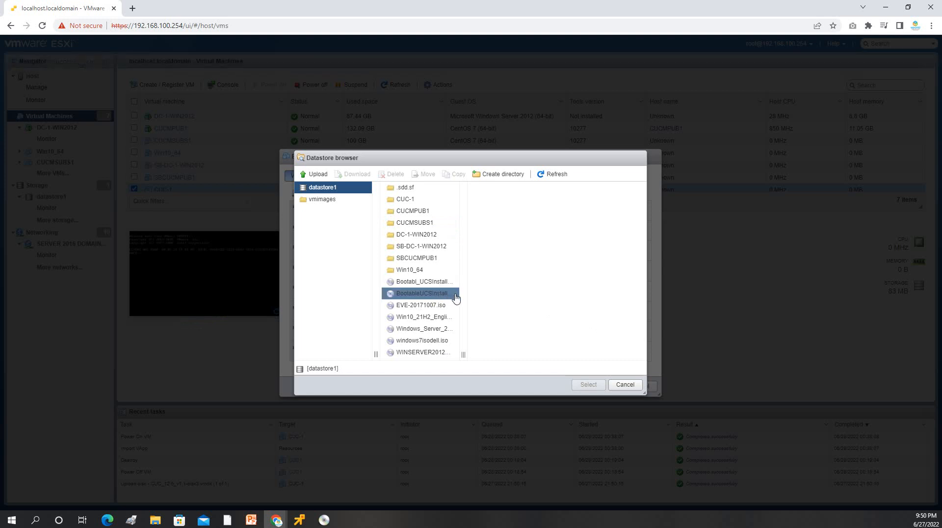
{"action": "left_click_drag", "start_coordinate": [463, 354], "coordinate": [593, 354]}
{"action": "left_click", "coordinate": [531, 340]}
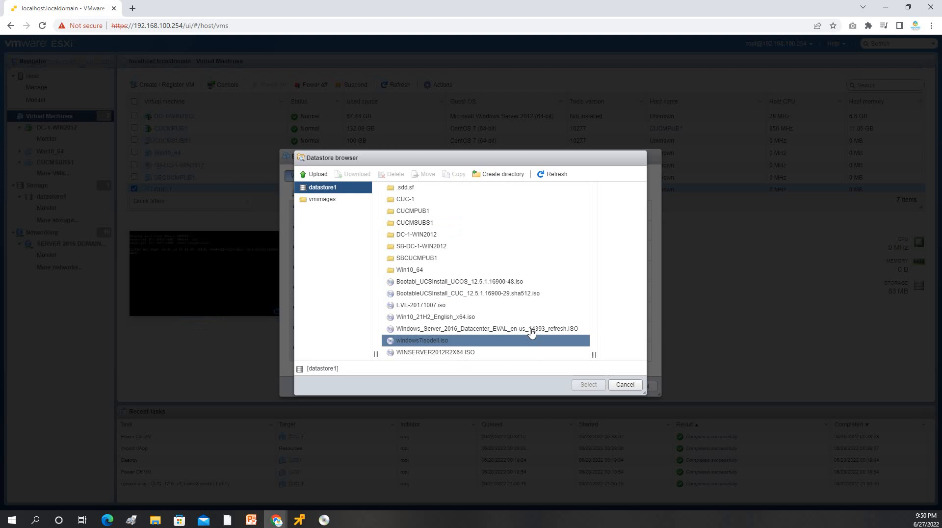
{"action": "left_click", "coordinate": [473, 292]}
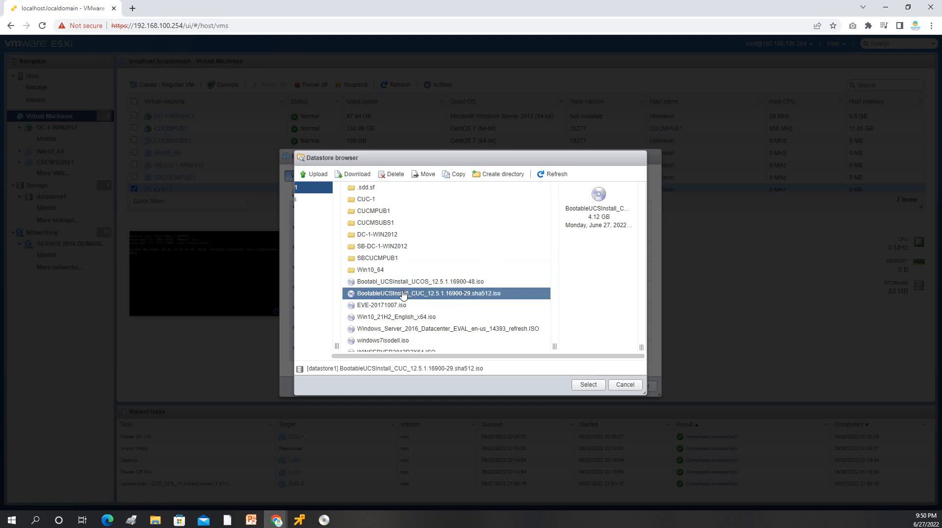
Step: Delete BootableUCSInstall_CUC_12.5.1.16900-29.sha512.iso from datastore1 and begin a local file upload
{"action": "left_click", "coordinate": [394, 175]}
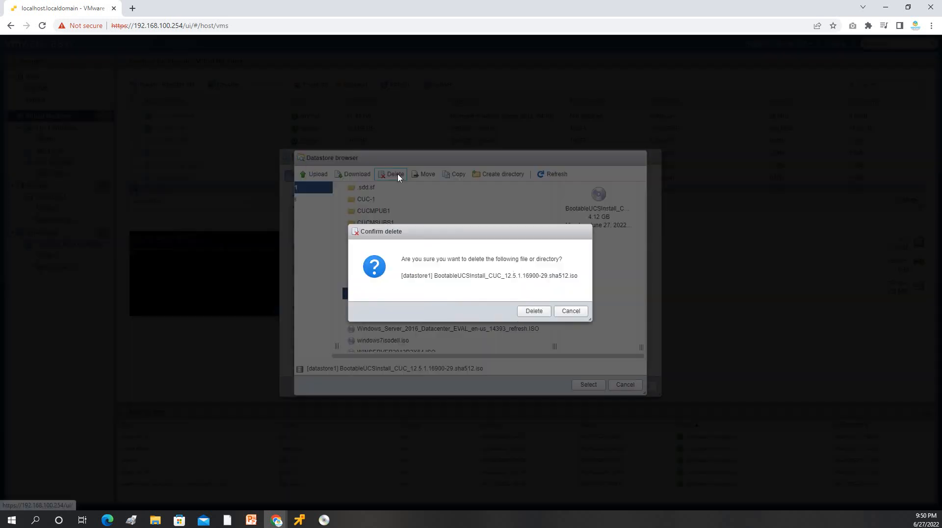
{"action": "left_click", "coordinate": [534, 312]}
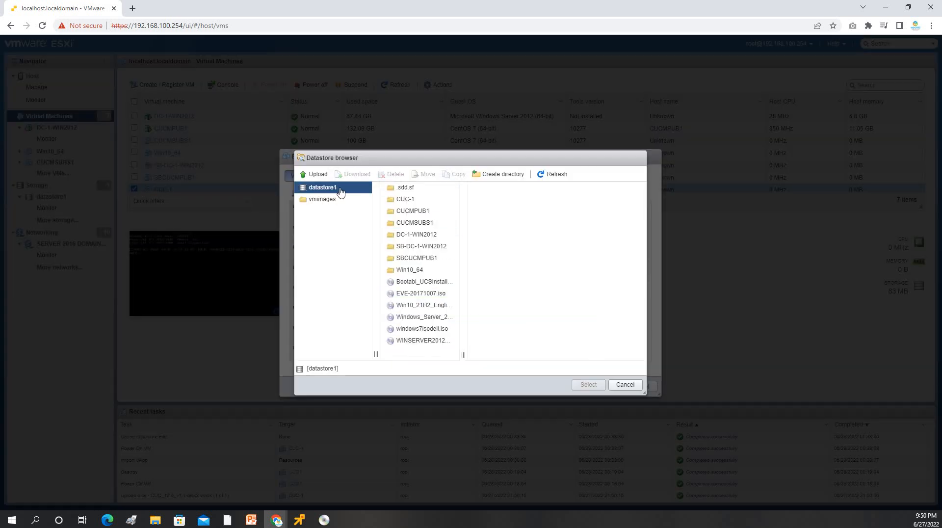
{"action": "left_click", "coordinate": [317, 176]}
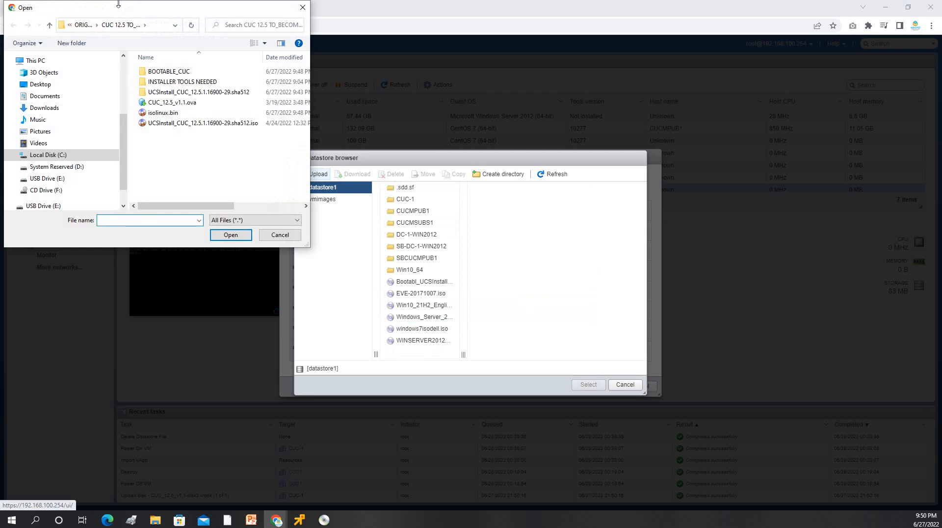
Step: Upload the bootable CUC ISO from the BOOTABLE_CUC folder to datastore1
{"action": "left_click", "coordinate": [152, 24]}
{"action": "key", "text": "ctrl+v"}
{"action": "key", "text": "Return"}
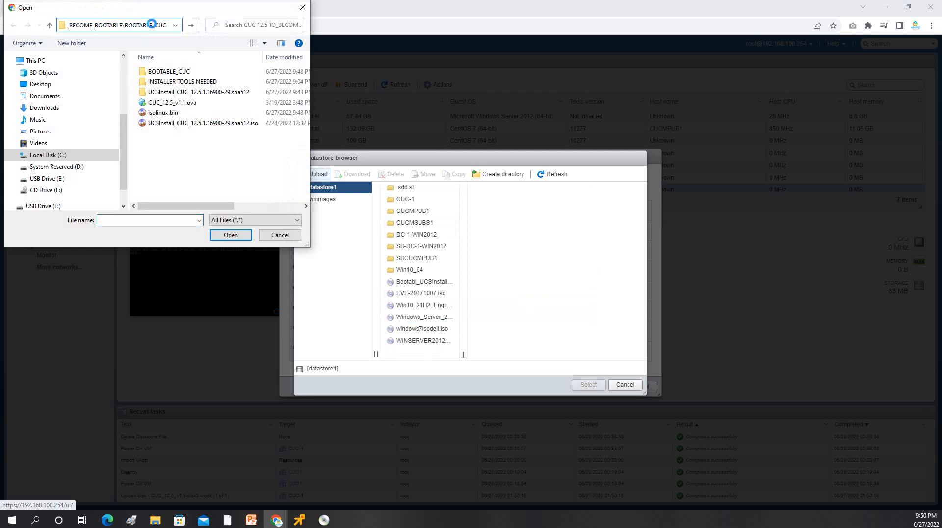
{"action": "left_click", "coordinate": [171, 72]}
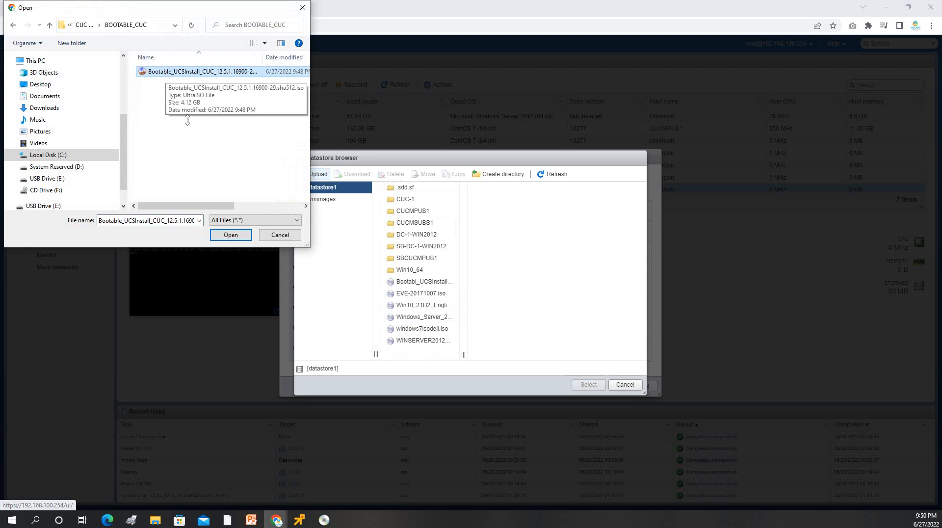
{"action": "left_click", "coordinate": [229, 235]}
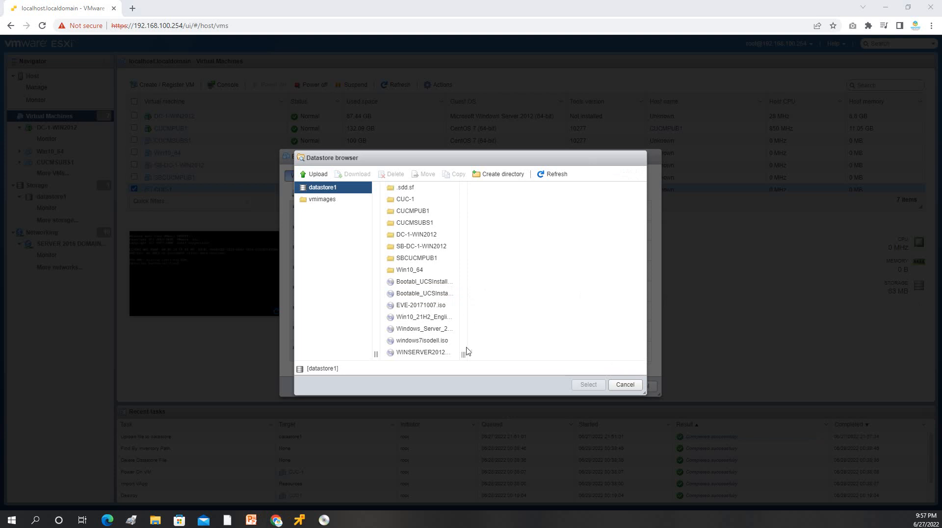
Step: Attach the uploaded Bootable_UCSInstall_CUC_12.5.1.16900-29.sha512.iso as CUC-1's CD/DVD image
{"action": "left_click_drag", "start_coordinate": [463, 354], "coordinate": [596, 334]}
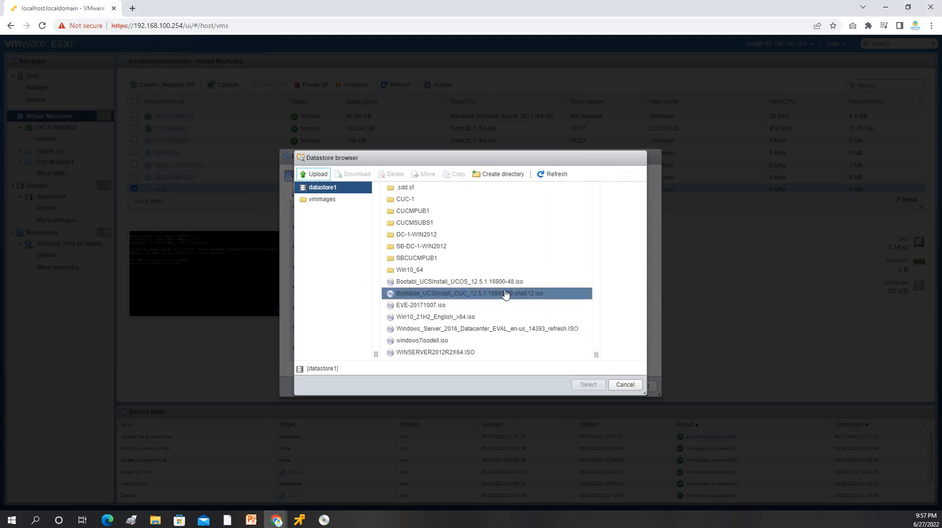
{"action": "left_click", "coordinate": [505, 293]}
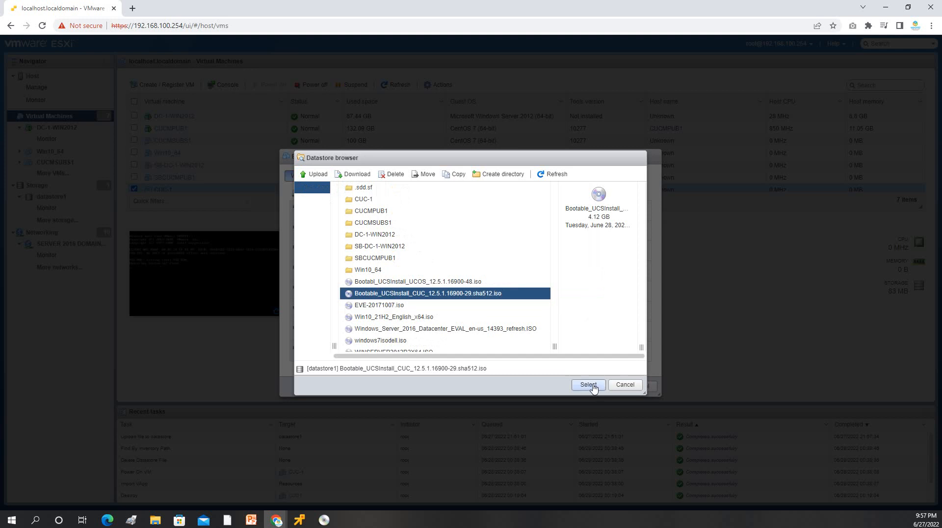
{"action": "left_click", "coordinate": [588, 385]}
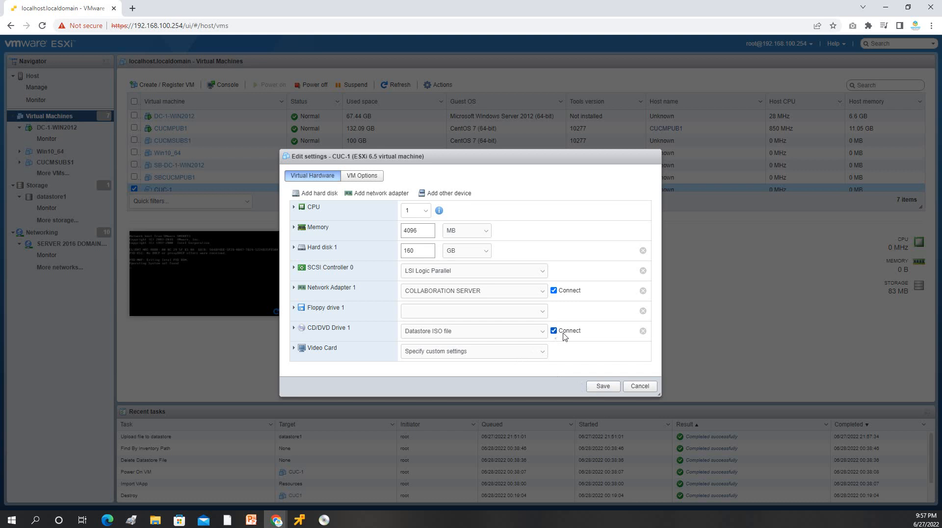
Step: Save CUC-1's hardware settings, then power it off and back on
{"action": "left_click", "coordinate": [600, 388]}
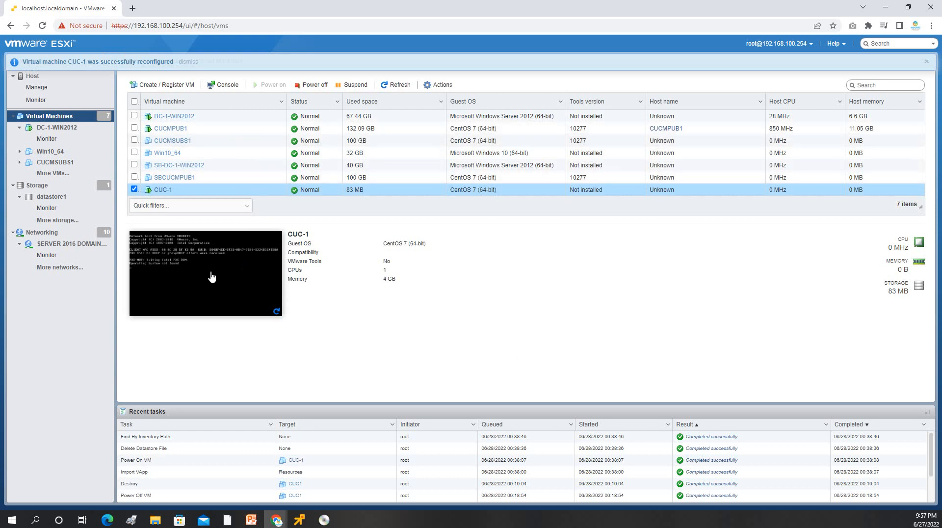
{"action": "left_click", "coordinate": [312, 85]}
{"action": "left_click", "coordinate": [545, 308]}
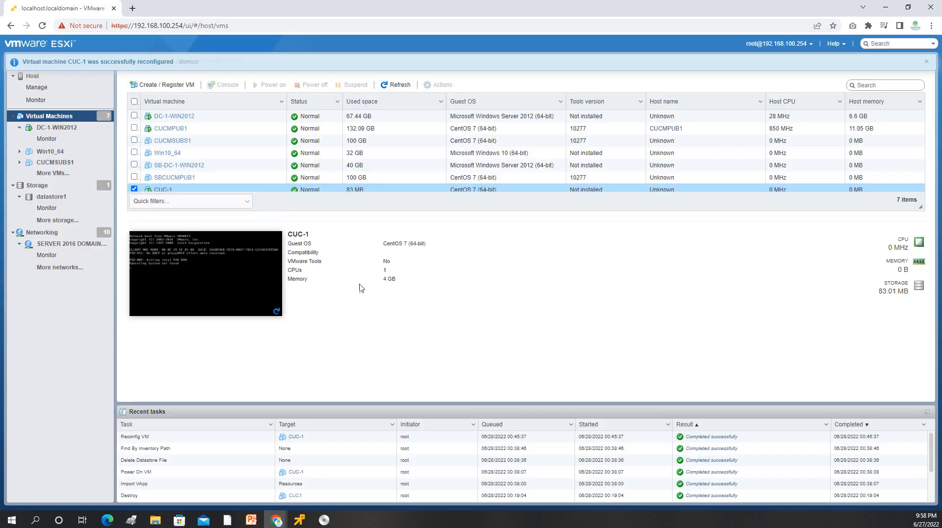
{"action": "left_click", "coordinate": [199, 263]}
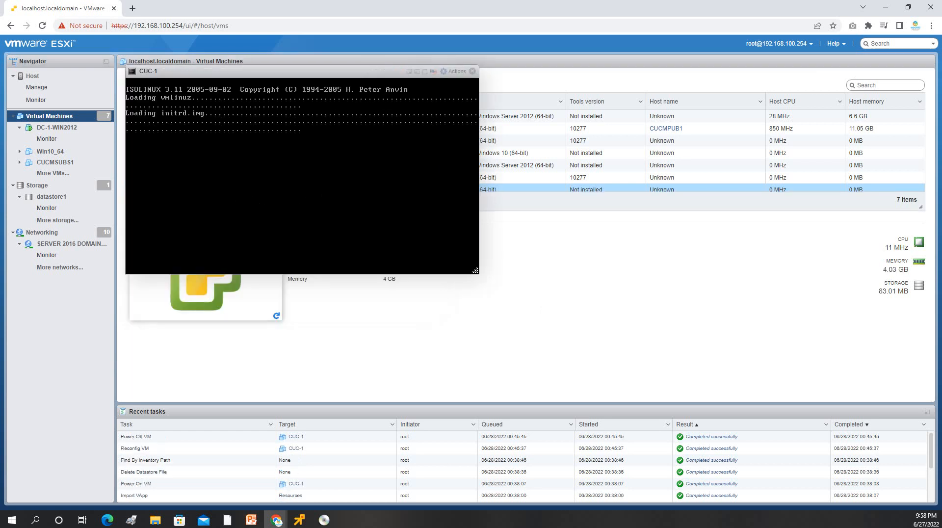
{"action": "left_click_drag", "start_coordinate": [282, 74], "coordinate": [476, 144]}
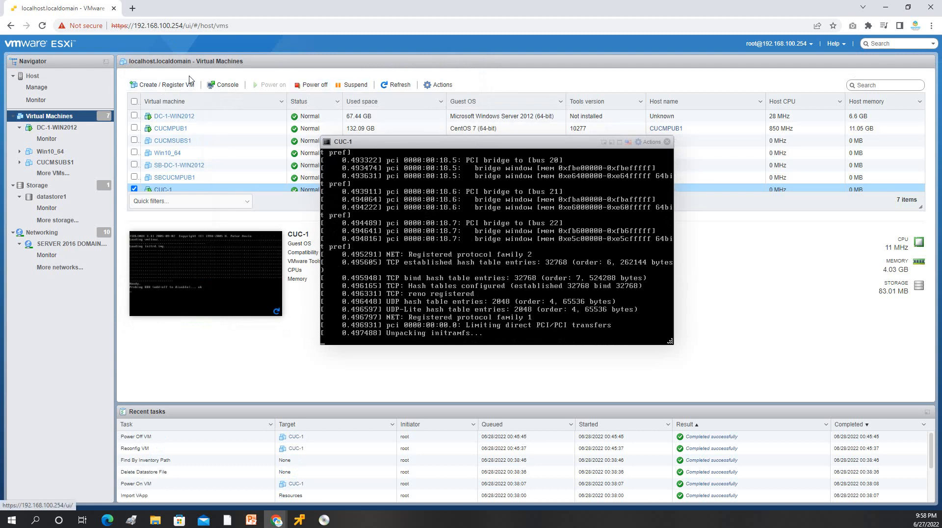
Step: Open CUC-1 in the VMware Remote Console and maximize the console window
{"action": "left_click", "coordinate": [163, 190]}
{"action": "left_click", "coordinate": [156, 81]}
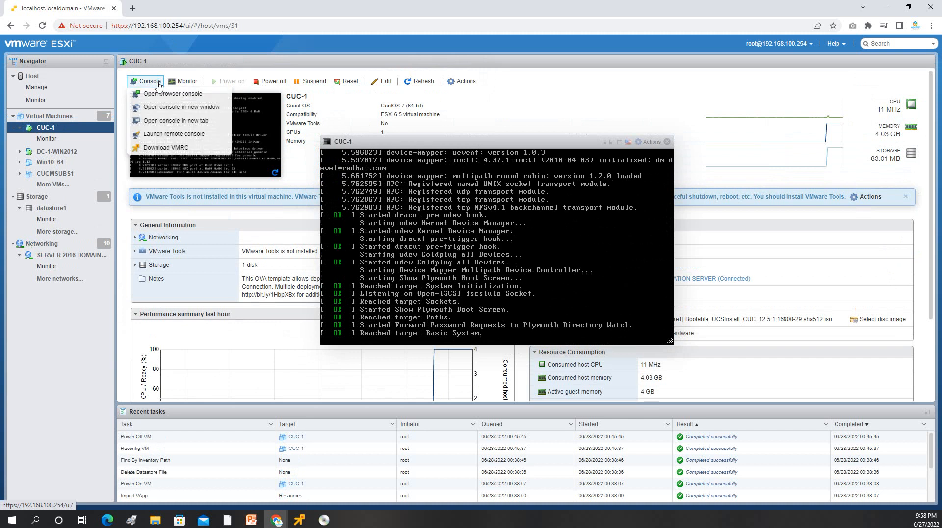
{"action": "left_click", "coordinate": [181, 136]}
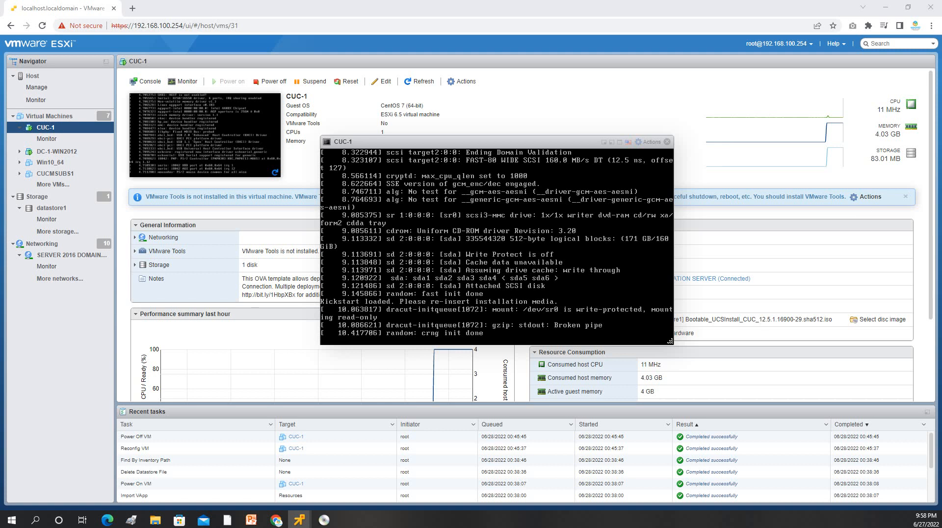
{"action": "left_click_drag", "start_coordinate": [576, 147], "coordinate": [296, 151]}
{"action": "double_click", "coordinate": [296, 151]}
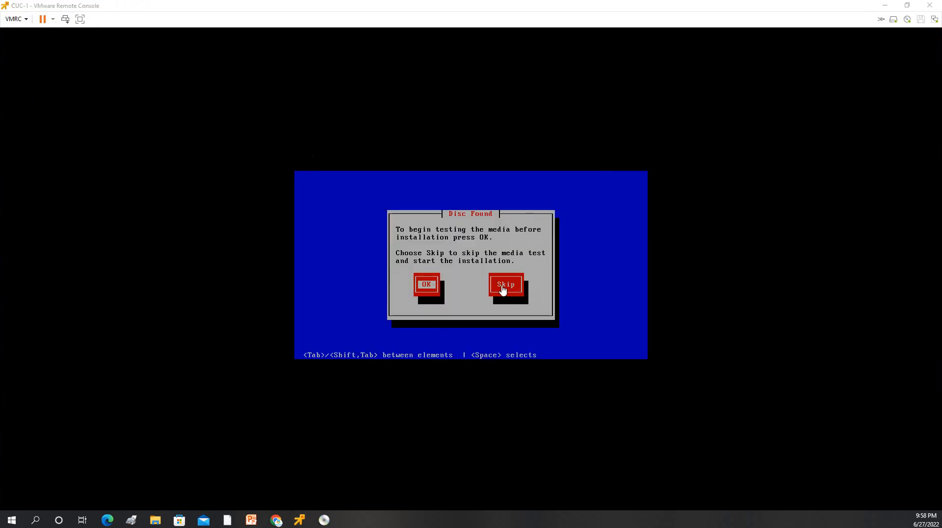
Step: Skip the media test, confirm Cisco Unity Connection as the product, and choose Yes to proceed
{"action": "left_click", "coordinate": [503, 290]}
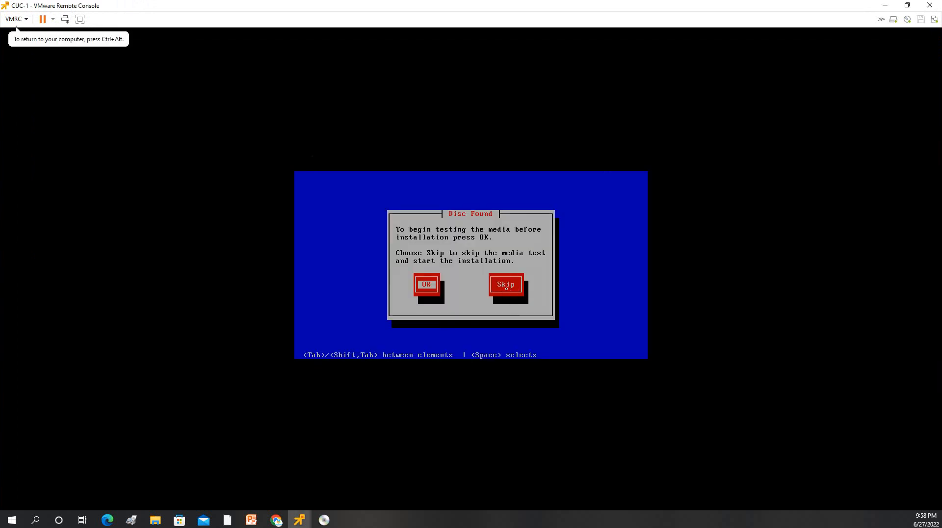
{"action": "key", "text": "Tab"}
{"action": "key", "text": "Return"}
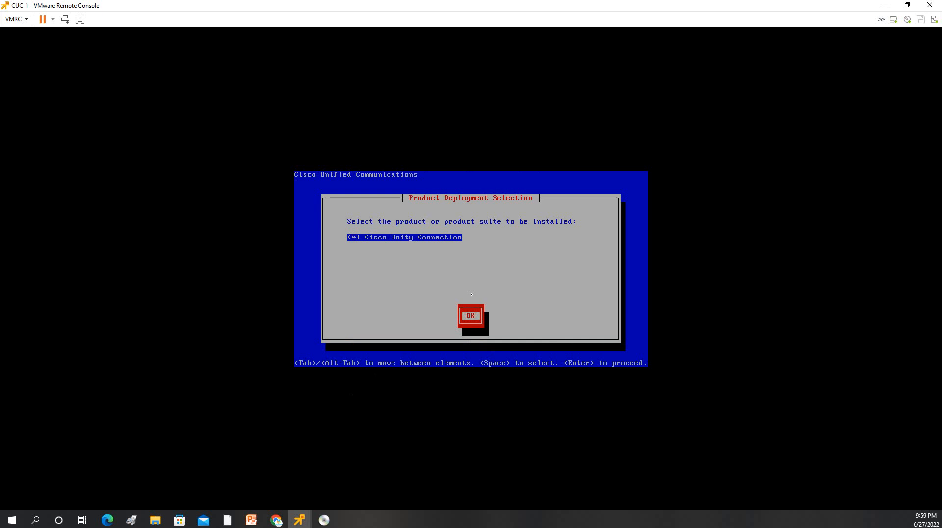
{"action": "key", "text": "Return"}
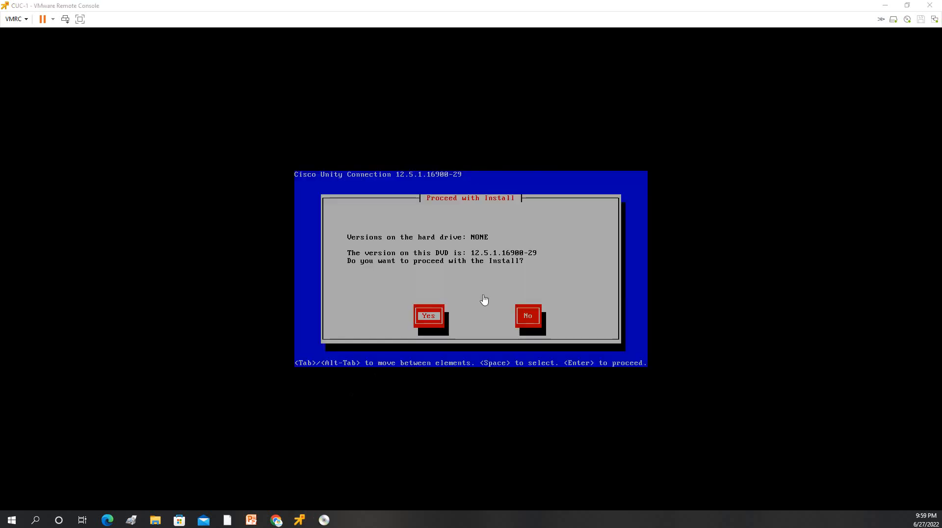
{"action": "left_click", "coordinate": [484, 295]}
{"action": "key", "text": "Tab"}
{"action": "key", "text": "Tab"}
{"action": "key", "text": "Return"}
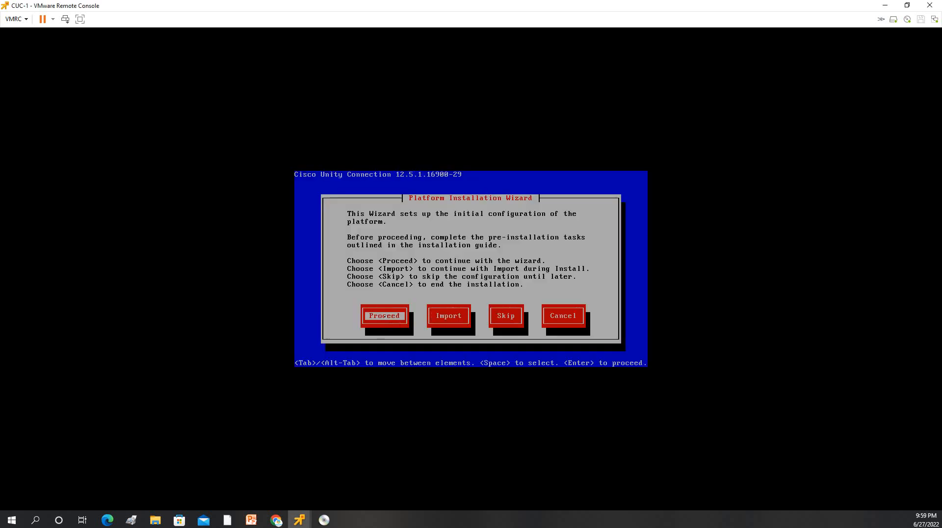
Step: Proceed with the platform wizard, decline the upgrade patch and continue with the Basic install
{"action": "key", "text": "Return"}
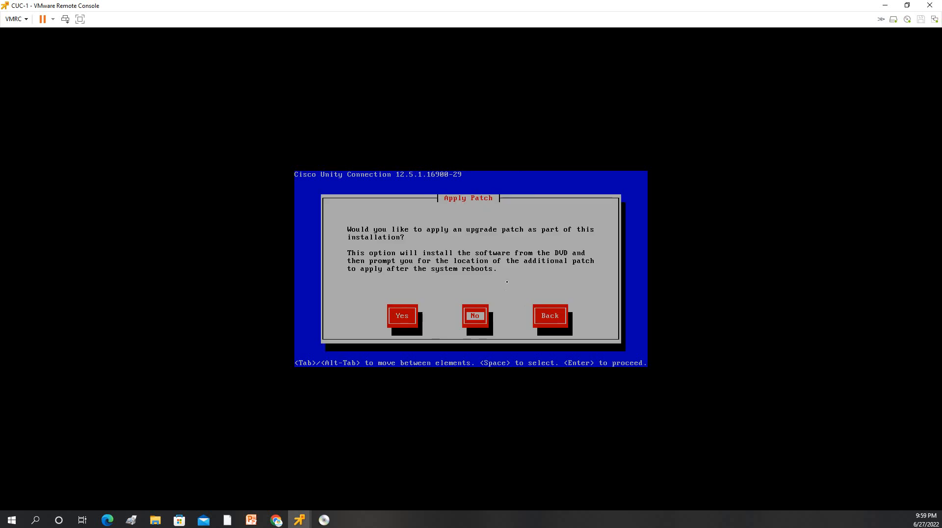
{"action": "key", "text": "Right"}
{"action": "key", "text": "Left"}
{"action": "key", "text": "Return"}
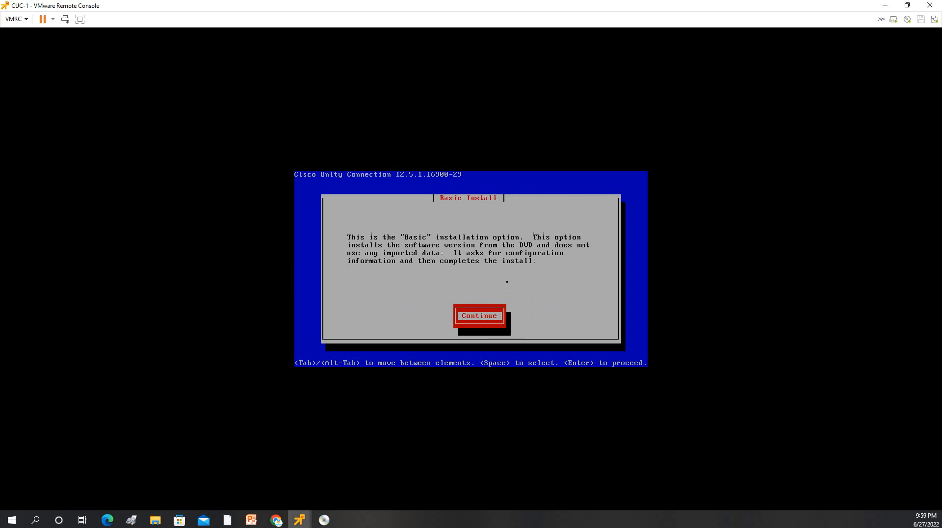
{"action": "key", "text": "Return"}
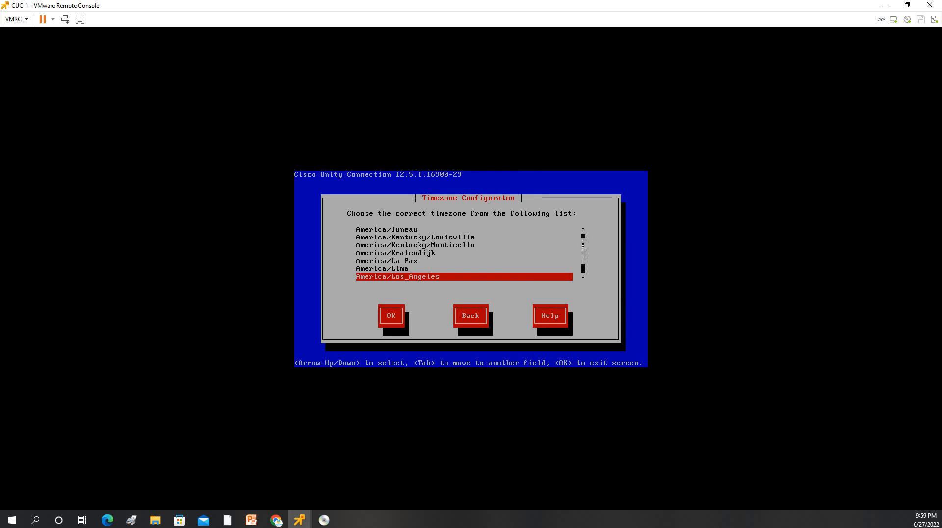
Step: Set the timezone to Asia/Riyadh
{"action": "key", "text": "Down"}
{"action": "key", "text": "Down"}
{"action": "key", "text": "Down"}
{"action": "key", "text": "Down"}
{"action": "key", "text": "Down"}
{"action": "key", "text": "Down"}
{"action": "key", "text": "Down"}
{"action": "key", "text": "Down"}
{"action": "key", "text": "Down"}
{"action": "key", "text": "Down"}
{"action": "key", "text": "Down"}
{"action": "key", "text": "Down"}
{"action": "key", "text": "Down"}
{"action": "key", "text": "Down"}
{"action": "key", "text": "Down"}
{"action": "key", "text": "Down"}
{"action": "key", "text": "Down"}
{"action": "key", "text": "Down"}
{"action": "key", "text": "Down"}
{"action": "key", "text": "Down"}
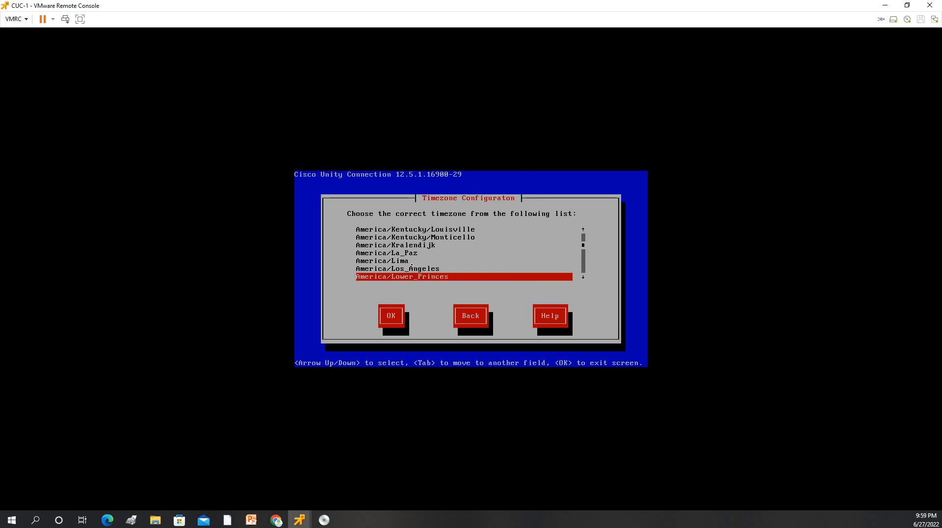
{"action": "key", "text": "Down"}
{"action": "key", "text": "Down"}
{"action": "key", "text": "Down"}
{"action": "key", "text": "Down"}
{"action": "key", "text": "Down"}
{"action": "key", "text": "Down"}
{"action": "key", "text": "Down"}
{"action": "key", "text": "Down"}
{"action": "key", "text": "Down"}
{"action": "key", "text": "Down"}
{"action": "key", "text": "Down"}
{"action": "key", "text": "Down"}
{"action": "key", "text": "Down"}
{"action": "key", "text": "Down"}
{"action": "key", "text": "Down"}
{"action": "key", "text": "Down"}
{"action": "key", "text": "Down"}
{"action": "key", "text": "Down"}
{"action": "key", "text": "Down"}
{"action": "key", "text": "Down"}
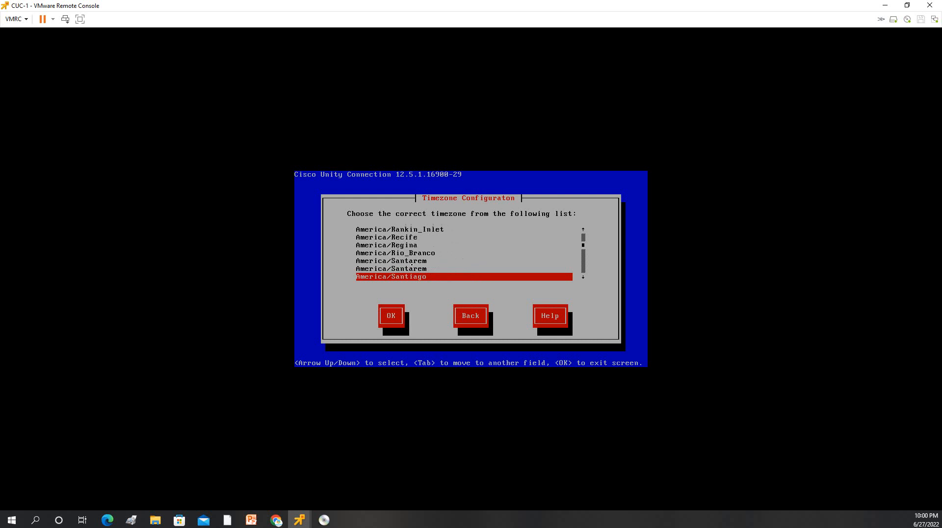
{"action": "key", "text": "Down"}
{"action": "key", "text": "Down"}
{"action": "key", "text": "Down"}
{"action": "key", "text": "Down"}
{"action": "key", "text": "Down"}
{"action": "key", "text": "Down"}
{"action": "key", "text": "Down"}
{"action": "key", "text": "Down"}
{"action": "key", "text": "Down"}
{"action": "key", "text": "Down"}
{"action": "key", "text": "Down"}
{"action": "key", "text": "Down"}
{"action": "key", "text": "Down"}
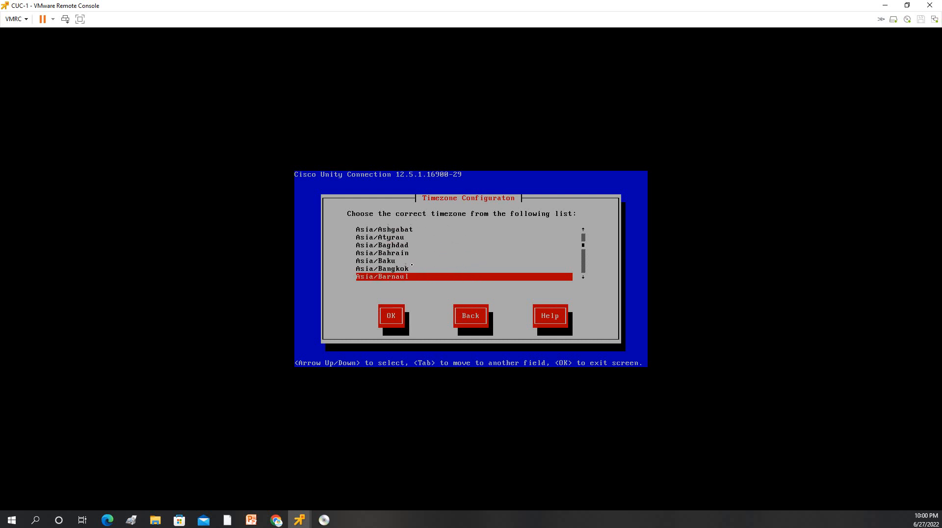
{"action": "key", "text": "Down"}
{"action": "key", "text": "Down"}
{"action": "key", "text": "Down"}
{"action": "key", "text": "Down"}
{"action": "key", "text": "Down"}
{"action": "key", "text": "Down"}
{"action": "key", "text": "Down"}
{"action": "key", "text": "Down"}
{"action": "key", "text": "Down"}
{"action": "key", "text": "Down"}
{"action": "key", "text": "Down"}
{"action": "key", "text": "Down"}
{"action": "key", "text": "Down"}
{"action": "key", "text": "Down"}
{"action": "key", "text": "Down"}
{"action": "key", "text": "Down"}
{"action": "key", "text": "Down"}
{"action": "key", "text": "Down"}
{"action": "key", "text": "Down"}
{"action": "key", "text": "Down"}
{"action": "key", "text": "Down"}
{"action": "key", "text": "Down"}
{"action": "key", "text": "Down"}
{"action": "key", "text": "Down"}
{"action": "key", "text": "Down"}
{"action": "key", "text": "Down"}
{"action": "key", "text": "Down"}
{"action": "key", "text": "Down"}
{"action": "key", "text": "Down"}
{"action": "key", "text": "Down"}
{"action": "key", "text": "Down"}
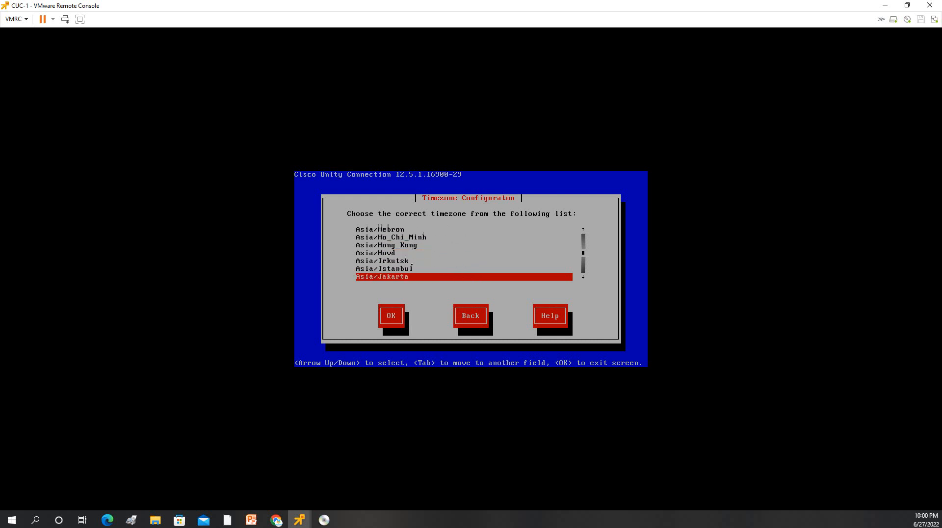
{"action": "key", "text": "Down"}
{"action": "key", "text": "Down"}
{"action": "key", "text": "Down"}
{"action": "key", "text": "Down"}
{"action": "key", "text": "Down"}
{"action": "key", "text": "Down"}
{"action": "key", "text": "Down"}
{"action": "key", "text": "Down"}
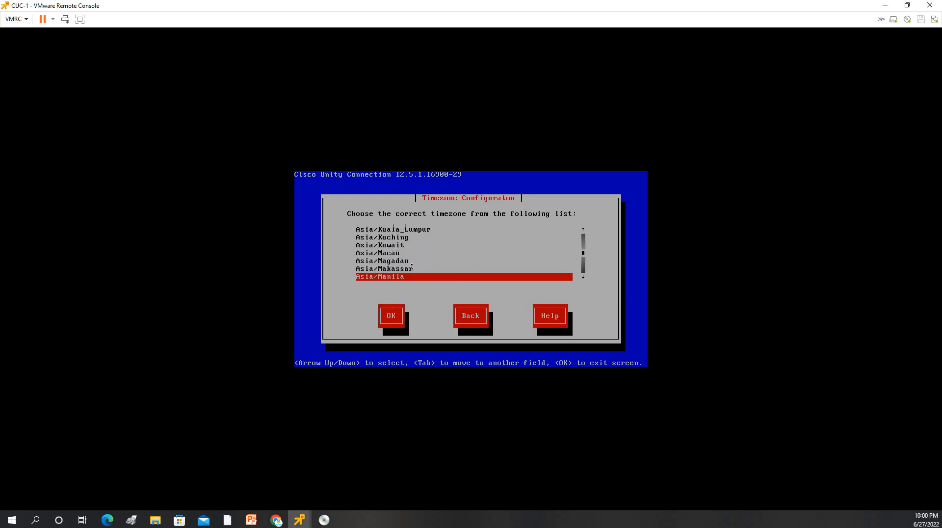
{"action": "key", "text": "Down"}
{"action": "key", "text": "Down"}
{"action": "key", "text": "Down"}
{"action": "key", "text": "Down"}
{"action": "key", "text": "Down"}
{"action": "key", "text": "Down"}
{"action": "key", "text": "Down"}
{"action": "key", "text": "Down"}
{"action": "key", "text": "Down"}
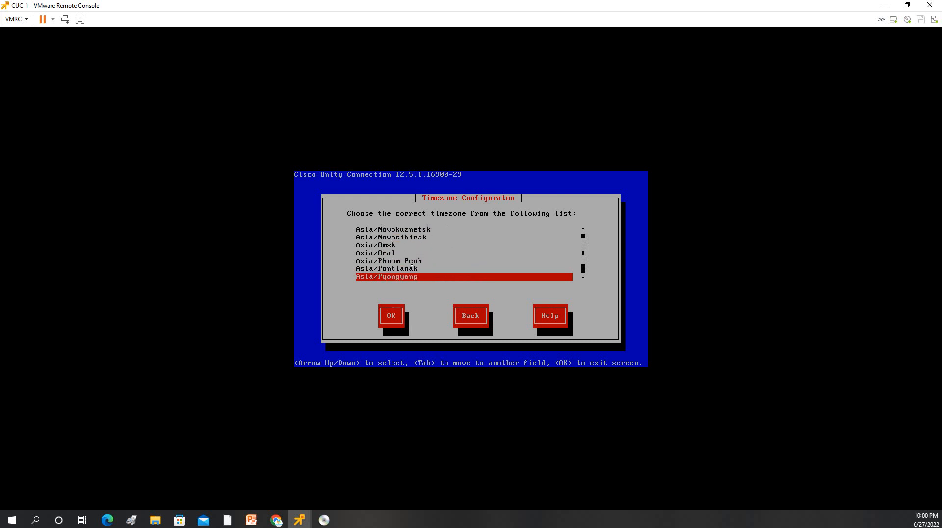
{"action": "key", "text": "Down"}
{"action": "key", "text": "Up"}
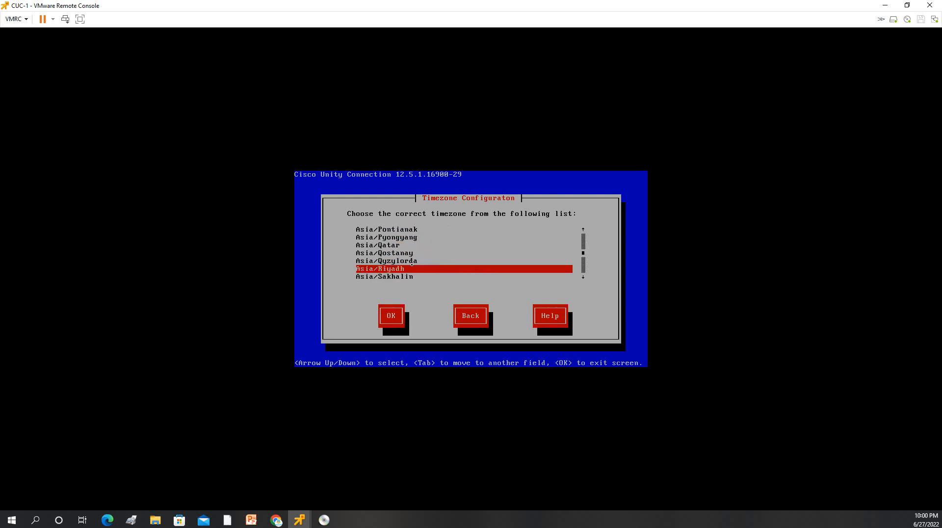
{"action": "key", "text": "Tab"}
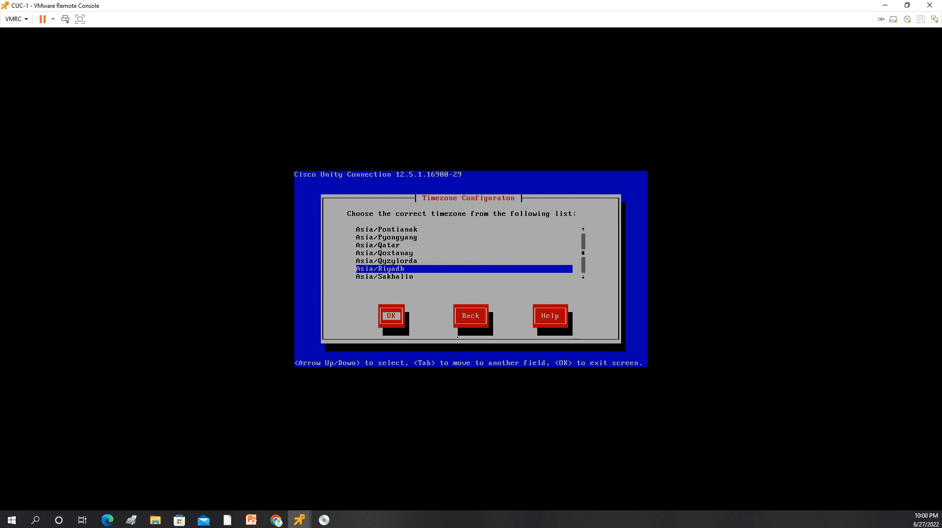
{"action": "key", "text": "Return"}
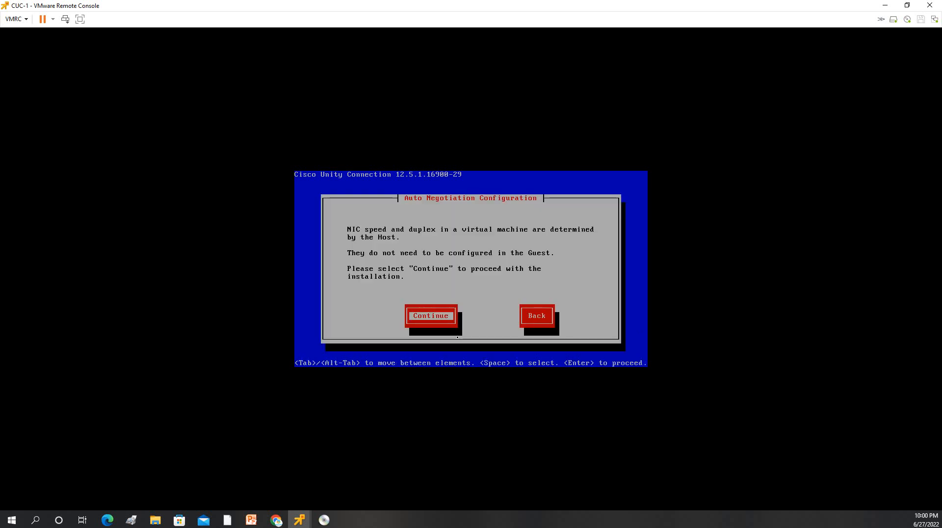
Step: Accept auto negotiation, keep the default MTU size, and decline DHCP
{"action": "key", "text": "Return"}
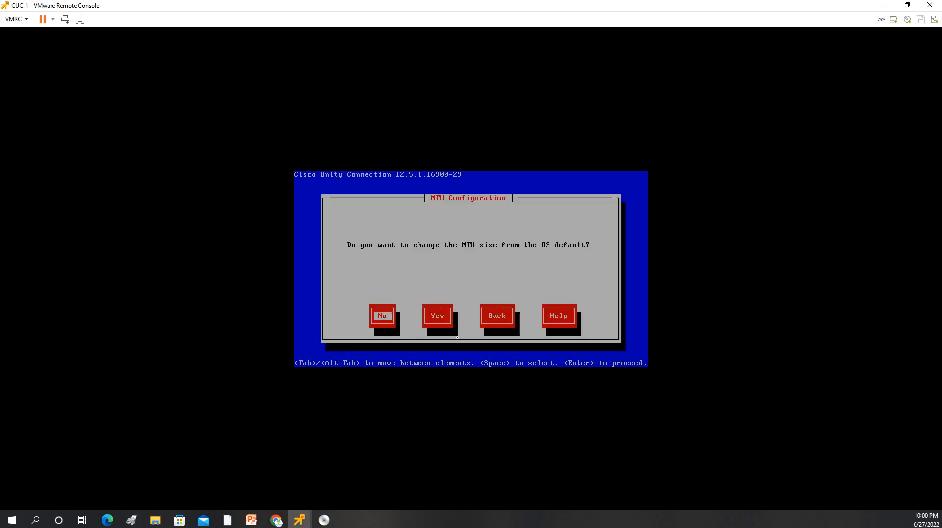
{"action": "key", "text": "Return"}
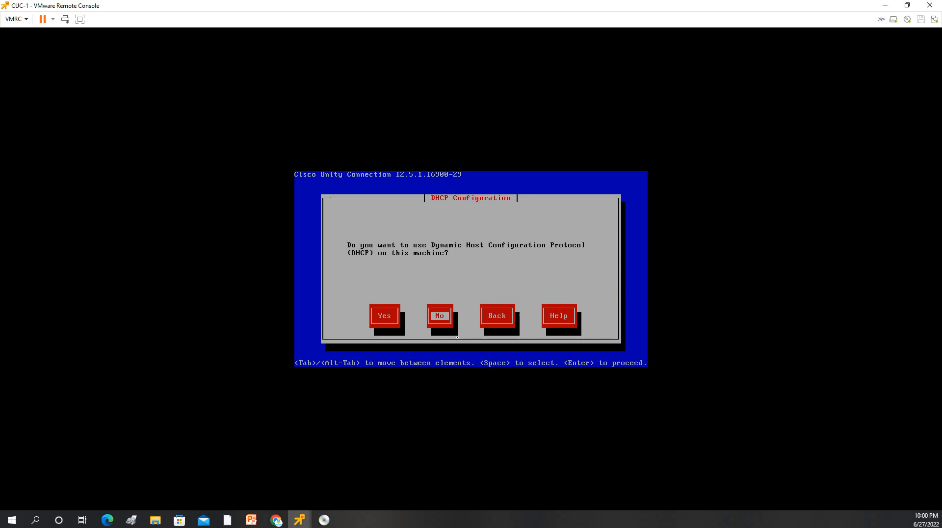
{"action": "key", "text": "Return"}
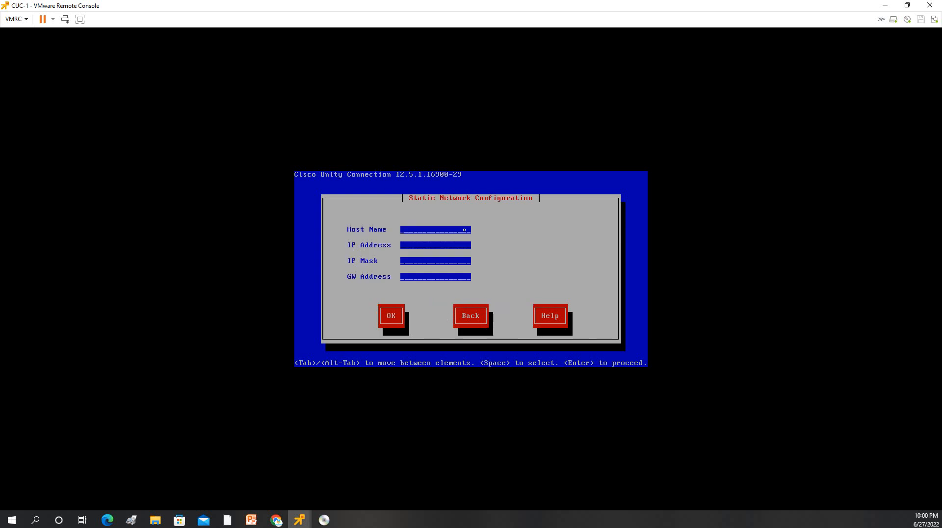
Step: Enter host CUC-1, IP 10.70.12.12, mask 255.255.255.0 and gateway 10.70.12.2, then confirm
{"action": "type", "text": "CU"}
{"action": "type", "text": "C-"}
{"action": "type", "text": "10"}
{"action": "type", "text": ".70"}
{"action": "type", "text": ".12.12"}
{"action": "type", "text": "255"}
{"action": "type", "text": ".255.2"}
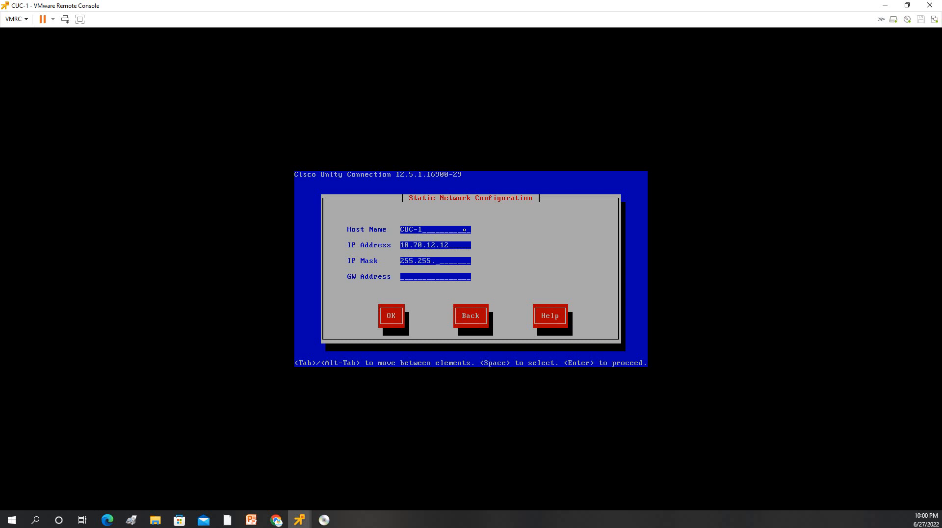
{"action": "type", "text": "55.0"}
{"action": "type", "text": "10"}
{"action": "type", "text": ".70"}
{"action": "type", "text": ".12."}
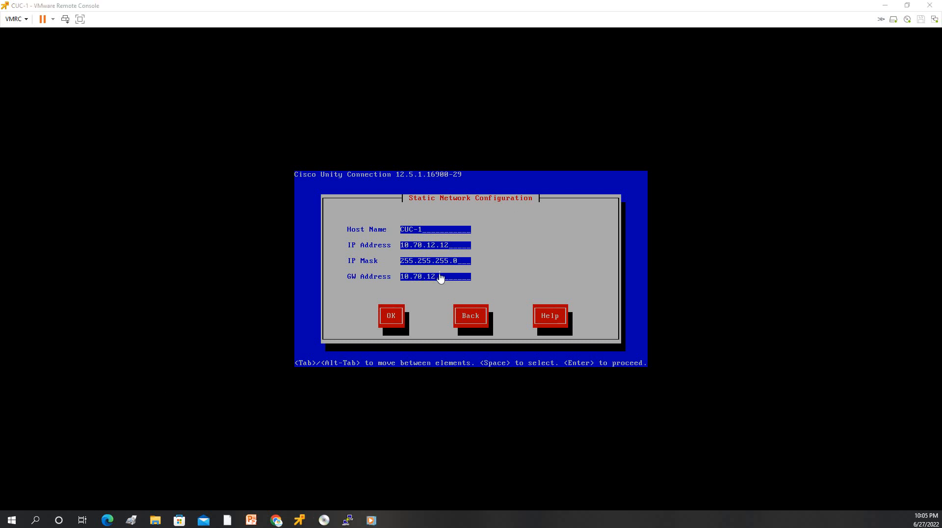
{"action": "left_click", "coordinate": [442, 278]}
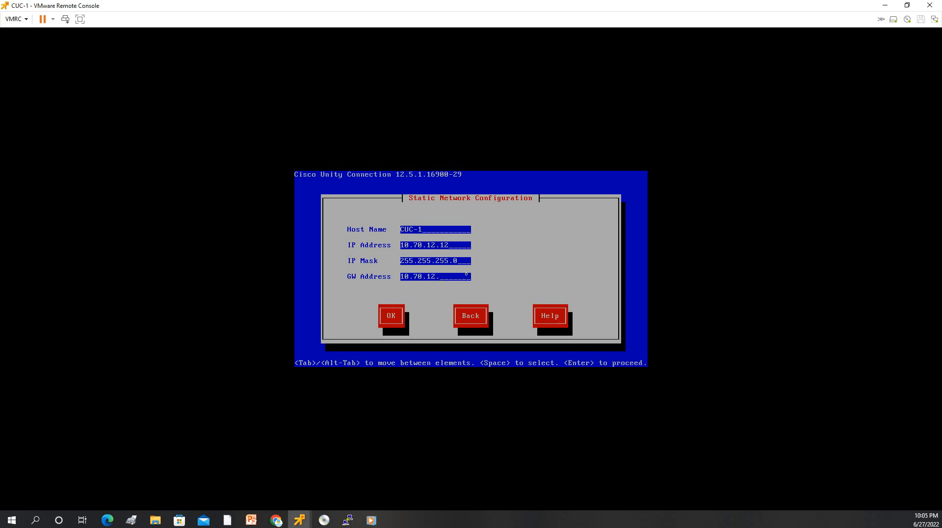
{"action": "key", "text": "Tab"}
{"action": "key", "text": "shift+Tab"}
{"action": "type", "text": "2"}
{"action": "key", "text": "Tab"}
{"action": "key", "text": "Return"}
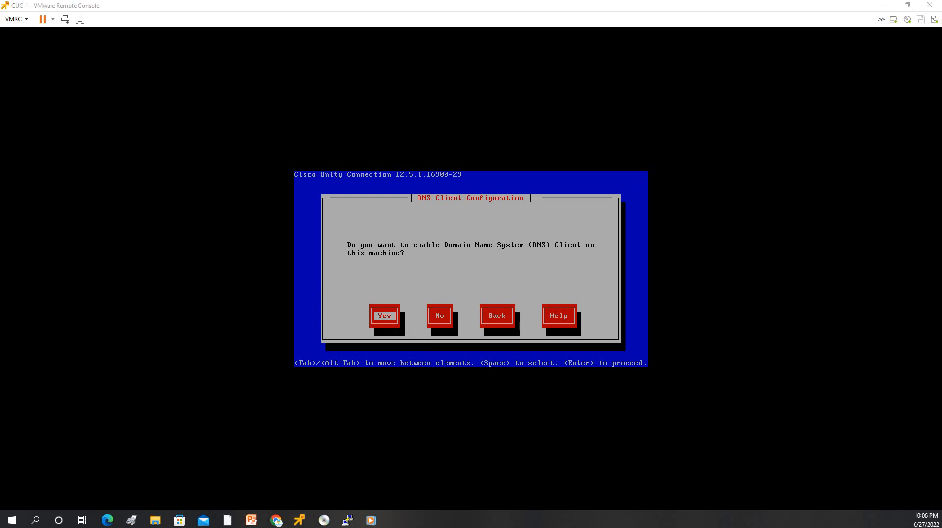
Step: Enable the DNS client with primary DNS 10.70.10.3 and domain MYNETSECURITY.COM
{"action": "left_click", "coordinate": [391, 303]}
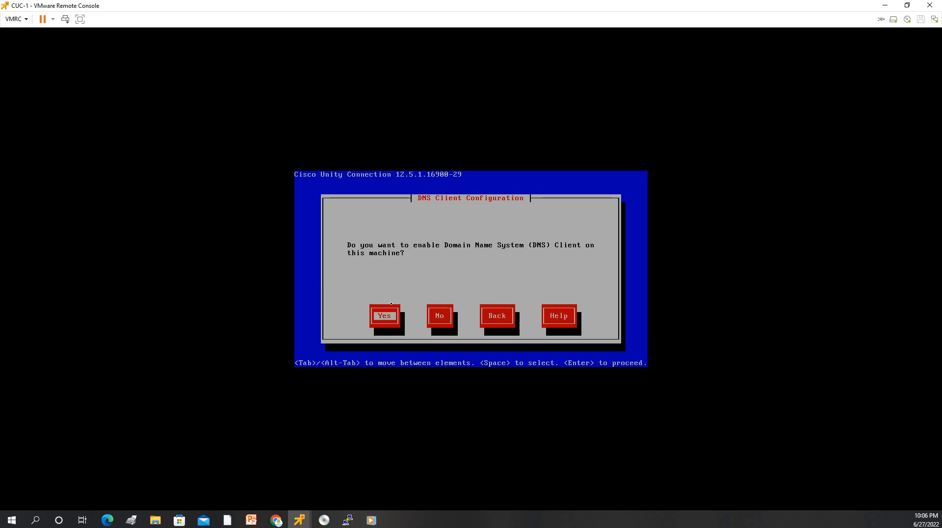
{"action": "key", "text": "Return"}
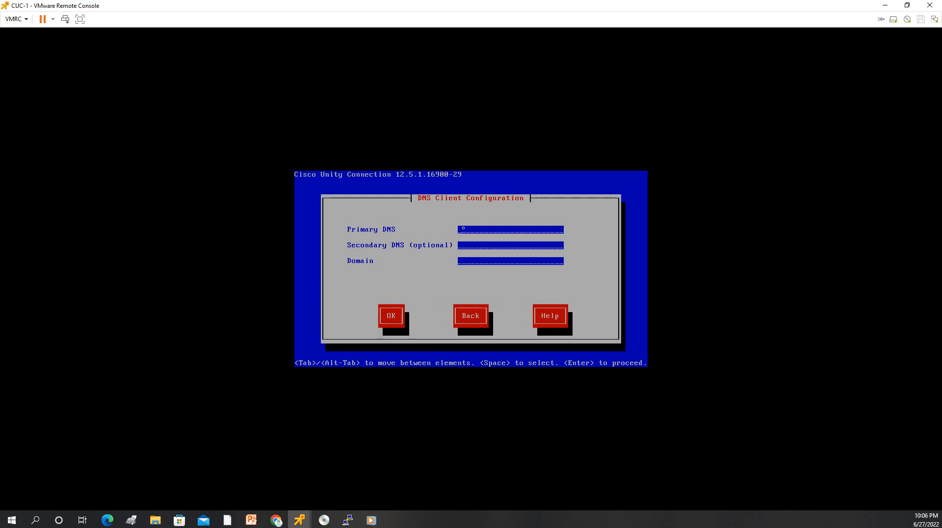
{"action": "type", "text": "10."}
{"action": "type", "text": ".70"}
{"action": "type", "text": "."}
{"action": "type", "text": "10.3"}
{"action": "type", "text": "MYNET"}
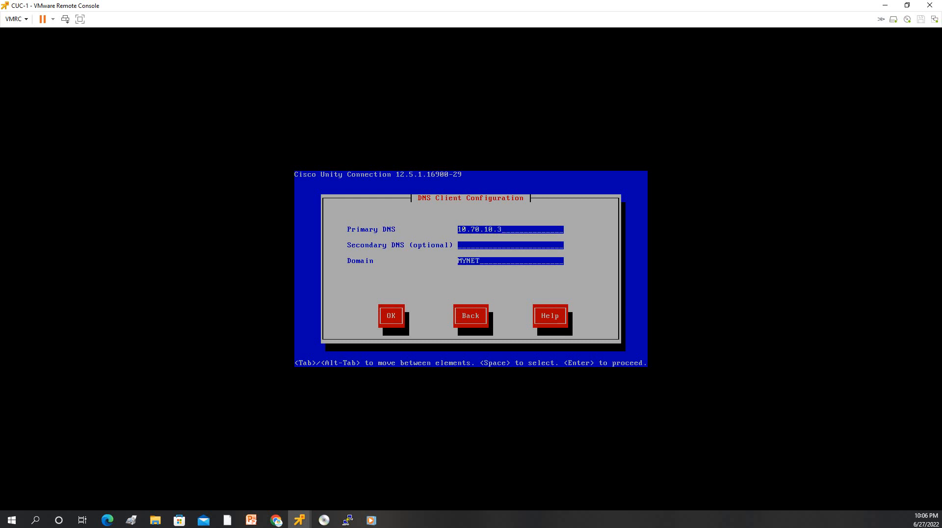
{"action": "type", "text": "SECURITY.COM"}
{"action": "key", "text": "Tab"}
{"action": "left_click", "coordinate": [391, 315]}
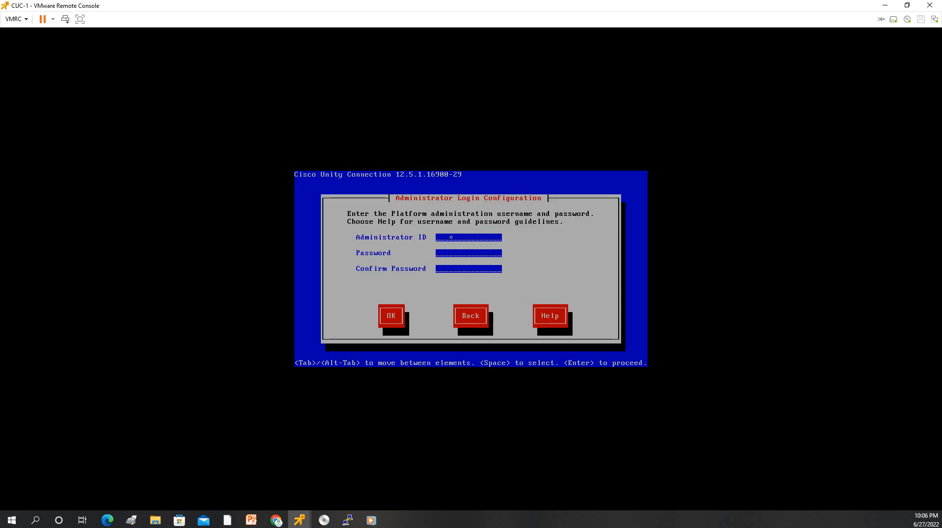
Step: Set the platform administrator ID to 'admin' and enter and confirm its password
{"action": "type", "text": "admin"}
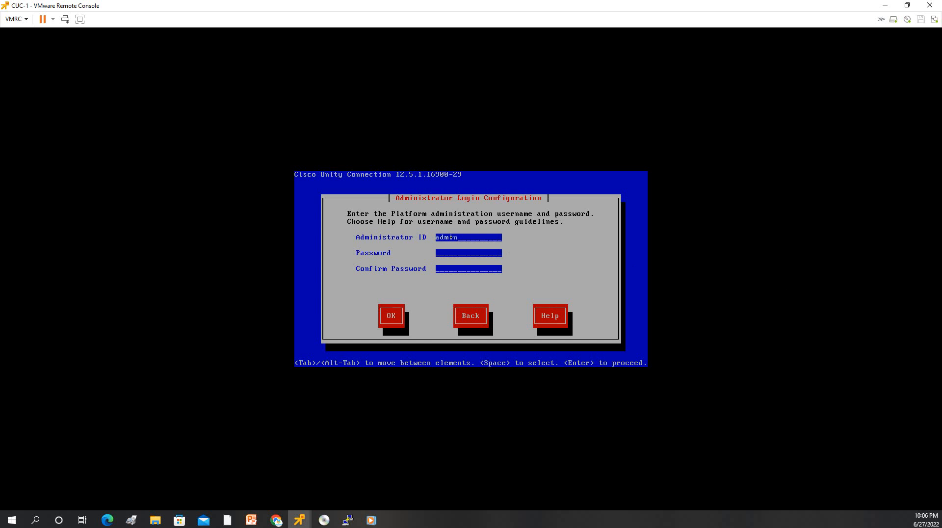
{"action": "key", "text": "Tab"}
{"action": "type", "text": "*******************"}
{"action": "key", "text": "Tab"}
{"action": "key", "text": "Return"}
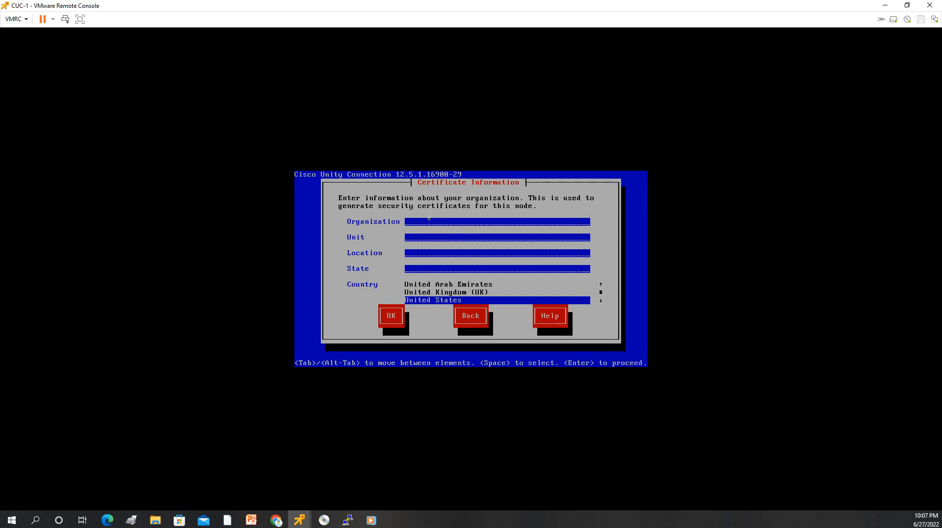
Step: Enter certificate details mynetSecurity, IT, JUBAIL, JUBAIL and choose Saudi Arabia as the country
{"action": "type", "text": "mynet"}
{"action": "type", "text": "security"}
{"action": "type", "text": "i"}
{"action": "type", "text": "JUBAIL"}
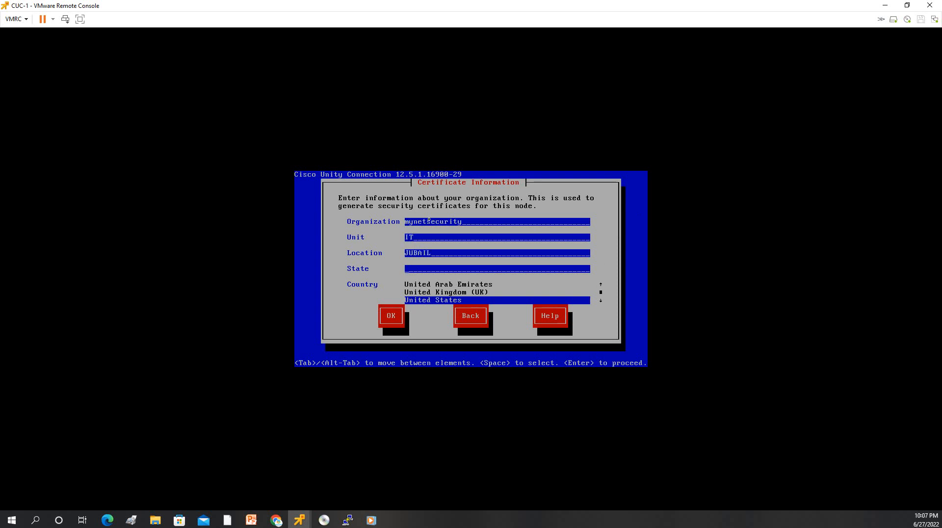
{"action": "type", "text": "JUBAIL"}
{"action": "key", "text": "Tab"}
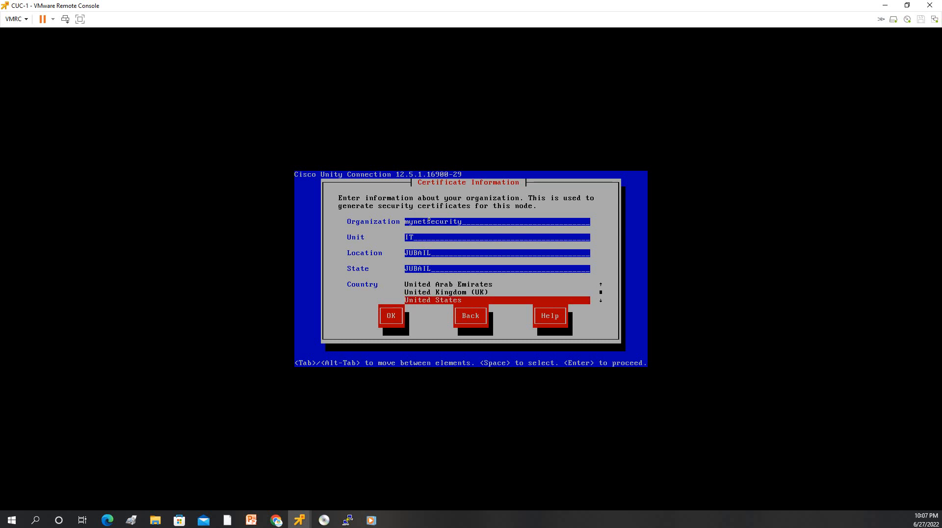
{"action": "key", "text": "Down"}
{"action": "key", "text": "Down"}
{"action": "key", "text": "Down"}
{"action": "key", "text": "Down"}
{"action": "key", "text": "Down"}
{"action": "key", "text": "Down"}
{"action": "key", "text": "Down"}
{"action": "key", "text": "Down"}
{"action": "key", "text": "Down"}
{"action": "key", "text": "Down"}
{"action": "key", "text": "Down"}
{"action": "key", "text": "Down"}
{"action": "key", "text": "Down"}
{"action": "key", "text": "Up"}
{"action": "key", "text": "Up"}
{"action": "key", "text": "Up"}
{"action": "key", "text": "Up"}
{"action": "key", "text": "Up"}
{"action": "key", "text": "Up"}
{"action": "key", "text": "Up"}
{"action": "key", "text": "Up"}
{"action": "key", "text": "Up"}
{"action": "key", "text": "Up"}
{"action": "key", "text": "Up"}
{"action": "key", "text": "Up"}
{"action": "key", "text": "Up"}
{"action": "key", "text": "Up"}
{"action": "key", "text": "Up"}
{"action": "key", "text": "Up"}
{"action": "key", "text": "Up"}
{"action": "key", "text": "Up"}
{"action": "key", "text": "Up"}
{"action": "key", "text": "Up"}
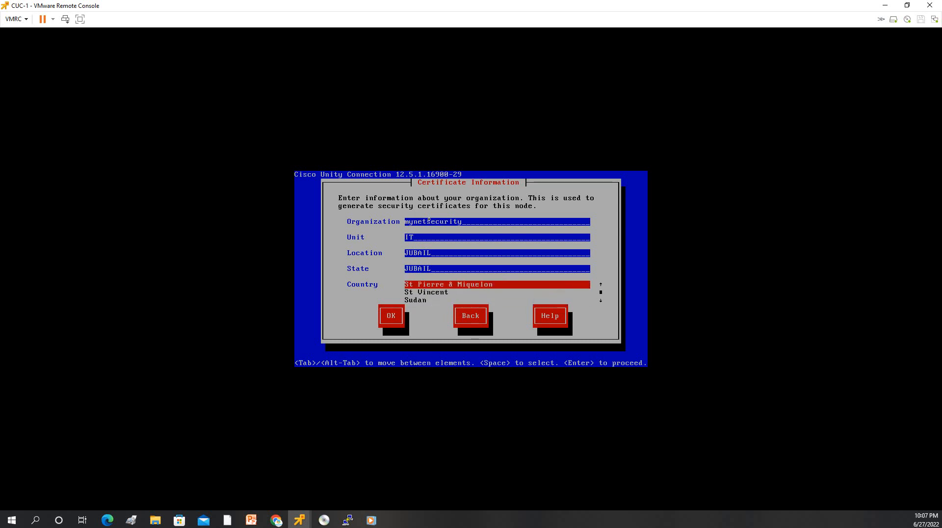
{"action": "key", "text": "Up"}
{"action": "key", "text": "Up"}
{"action": "key", "text": "Up"}
{"action": "key", "text": "Up"}
{"action": "key", "text": "Up"}
{"action": "key", "text": "Up"}
{"action": "key", "text": "Up"}
{"action": "key", "text": "Up"}
{"action": "key", "text": "Up"}
{"action": "key", "text": "Up"}
{"action": "key", "text": "Up"}
{"action": "key", "text": "Up"}
{"action": "key", "text": "Up"}
{"action": "key", "text": "Up"}
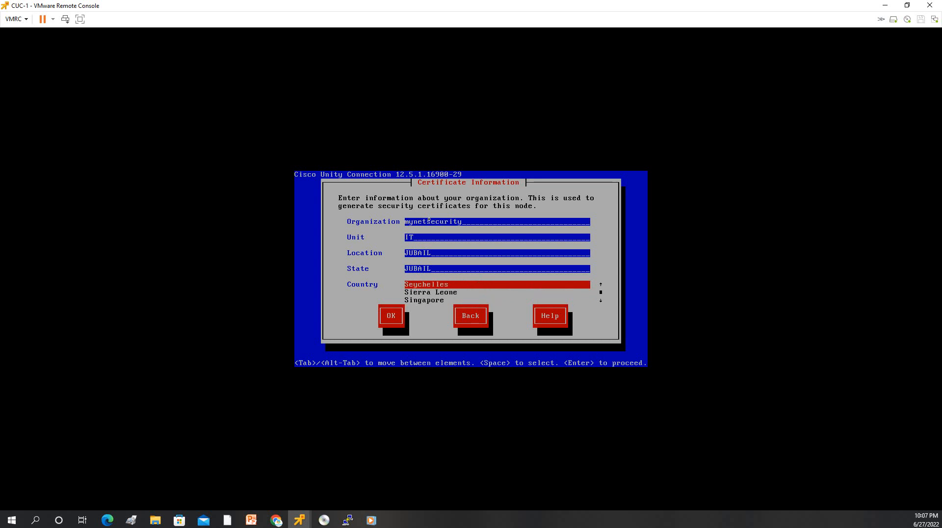
{"action": "key", "text": "Up"}
{"action": "key", "text": "Up"}
{"action": "key", "text": "Up"}
{"action": "key", "text": "Up"}
{"action": "key", "text": "Up"}
{"action": "key", "text": "Up"}
{"action": "key", "text": "Up"}
{"action": "key", "text": "Down"}
{"action": "key", "text": "Down"}
{"action": "key", "text": "Down"}
{"action": "key", "text": "Down"}
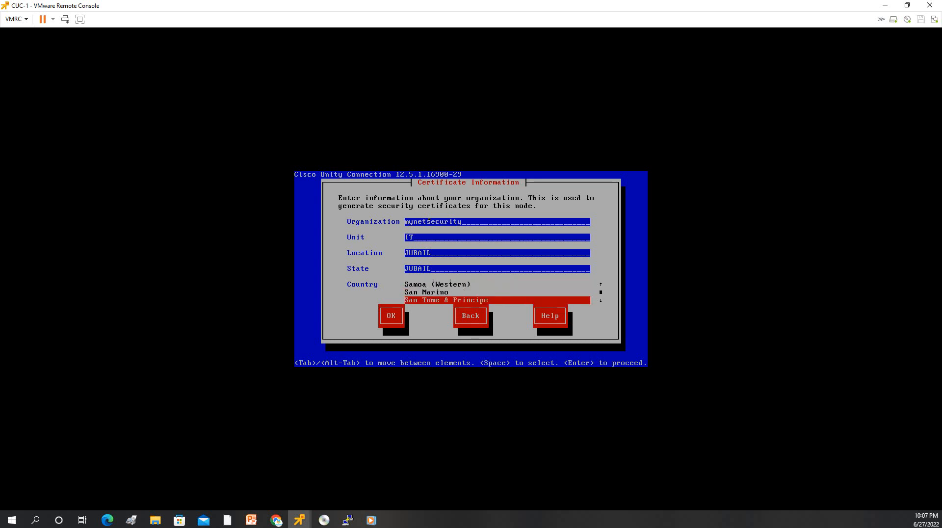
{"action": "key", "text": "Down"}
{"action": "key", "text": "Down"}
{"action": "key", "text": "Up"}
Step: Confirm the certificate information and make CUC-1 the cluster's first node
{"action": "key", "text": "Tab"}
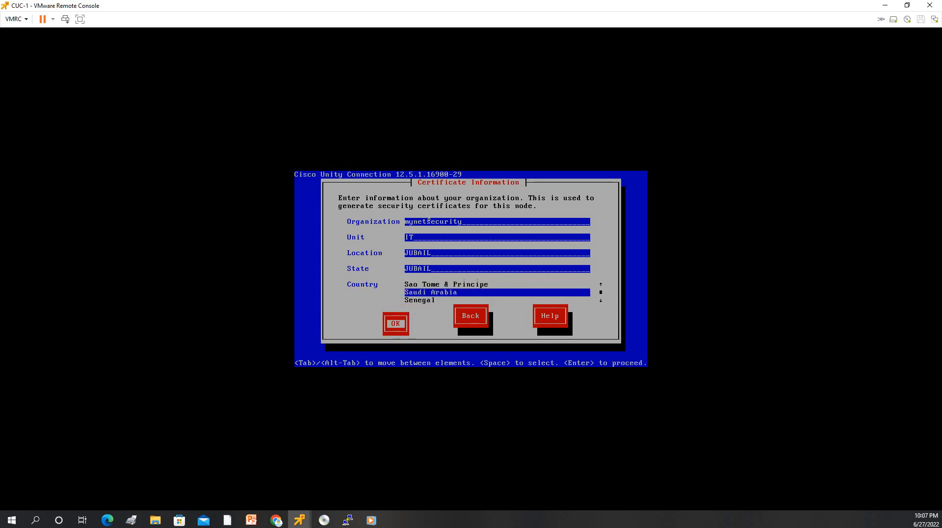
{"action": "key", "text": "Return"}
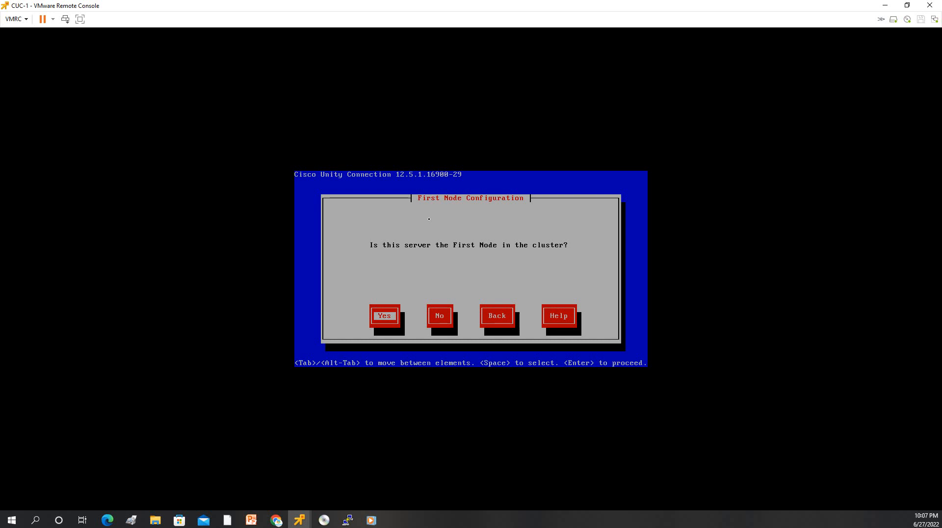
{"action": "key", "text": "Return"}
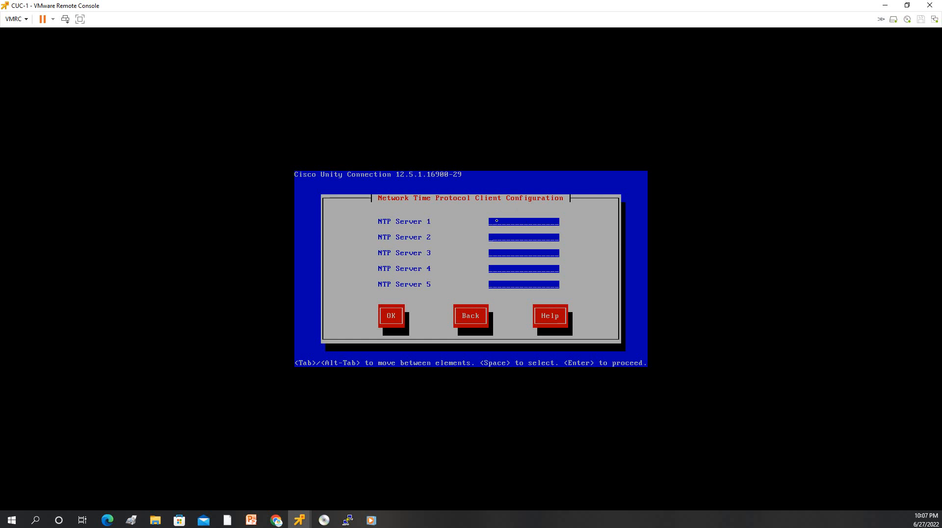
Step: Set NTP Server 1 to 192.168.1.250 and confirm the NTP settings
{"action": "type", "text": "192.168"}
{"action": "key", "text": "alt+Tab"}
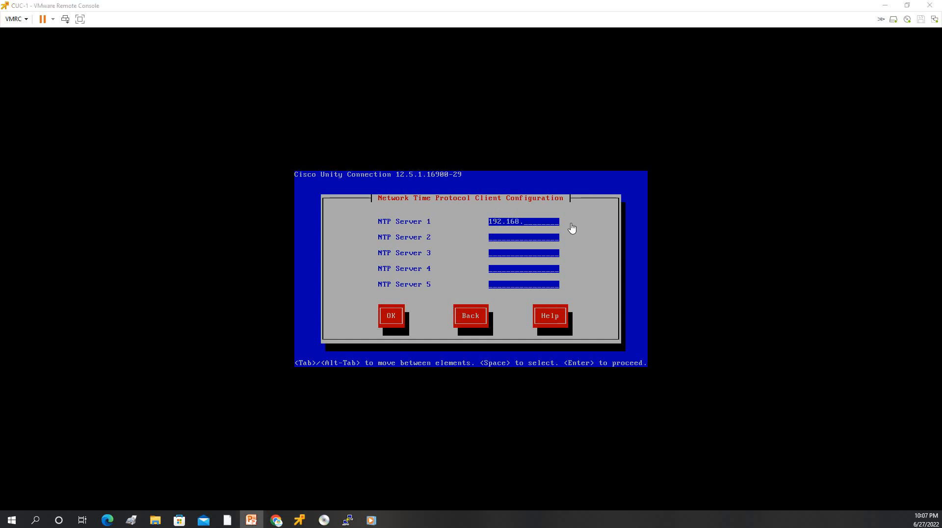
{"action": "type", "text": "."}
{"action": "left_click", "coordinate": [543, 223]}
{"action": "type", "text": "1."}
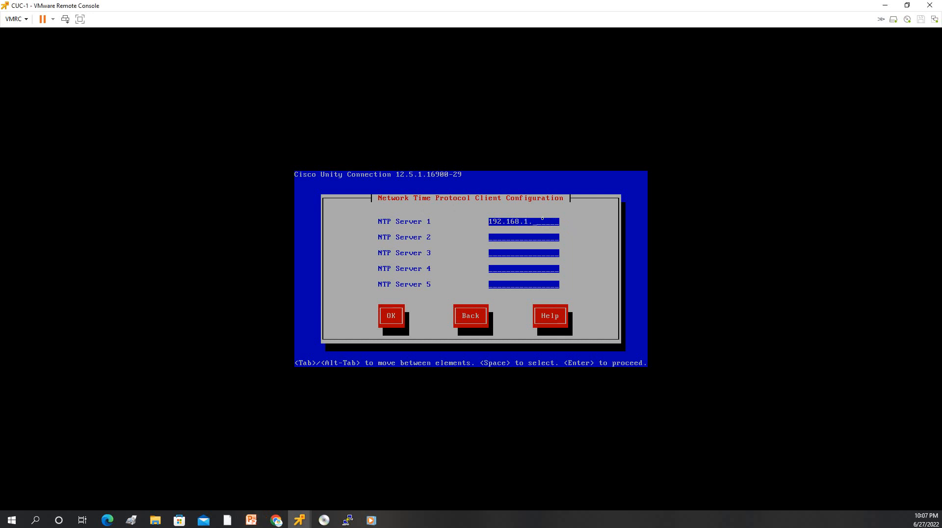
{"action": "type", "text": "250"}
{"action": "key", "text": "Tab"}
{"action": "key", "text": "Return"}
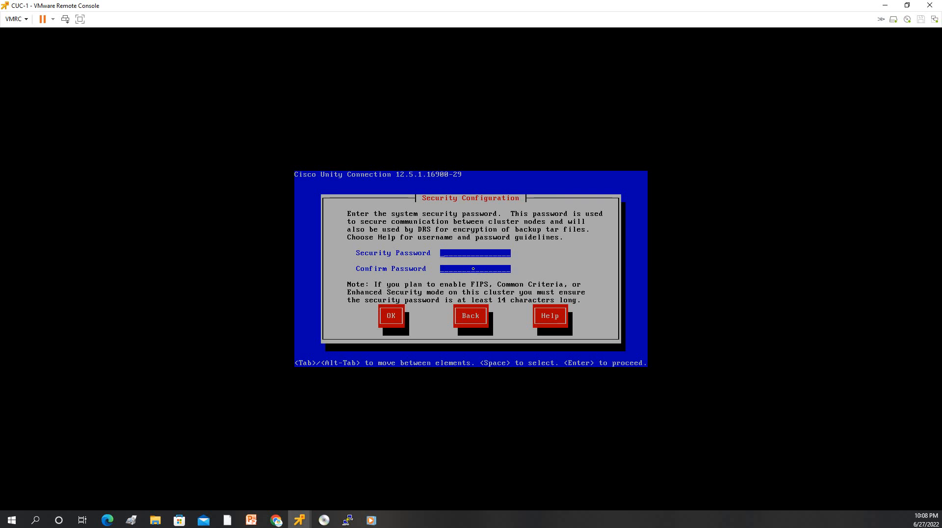
Step: Enter and confirm the system security password
{"action": "type", "text": "*****"}
{"action": "key", "text": "BackSpace"}
{"action": "key", "text": "BackSpace"}
{"action": "key", "text": "BackSpace"}
{"action": "key", "text": "BackSpace"}
{"action": "type", "text": "**********"}
{"action": "left_click", "coordinate": [473, 269]}
{"action": "type", "text": "***********"}
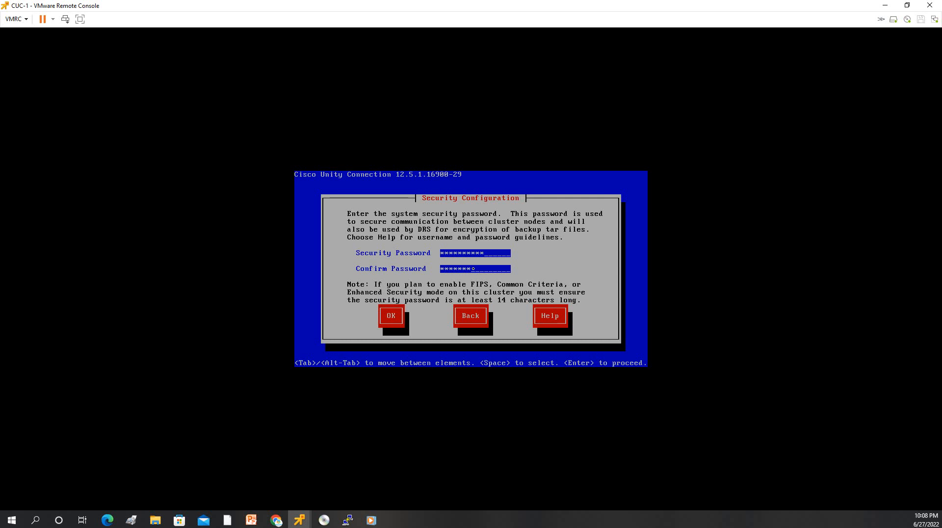
{"action": "key", "text": "Tab"}
{"action": "key", "text": "Return"}
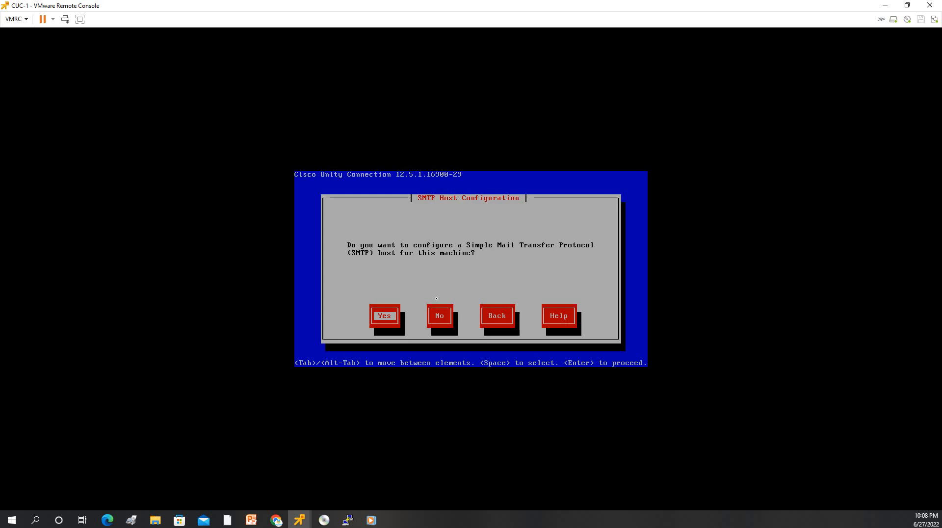
Step: Decline SMTP, set application user 'admin' with its password, and confirm the platform configuration
{"action": "key", "text": "Tab"}
{"action": "key", "text": "Return"}
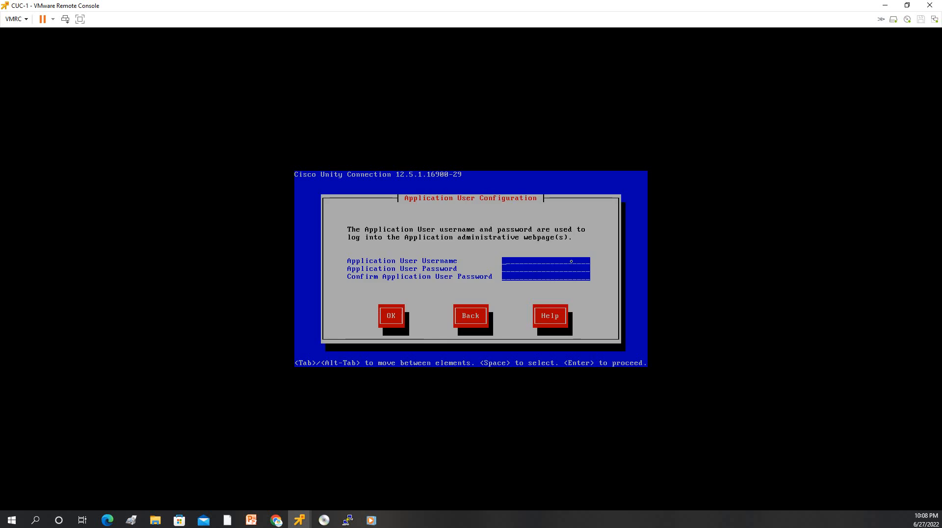
{"action": "type", "text": "admin"}
{"action": "key", "text": "Tab"}
{"action": "type", "text": "*********"}
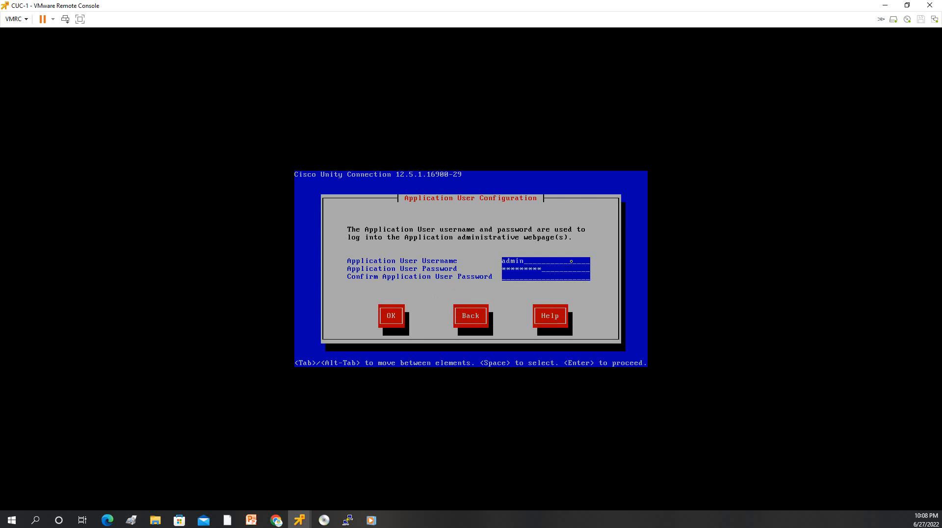
{"action": "type", "text": "**********"}
{"action": "key", "text": "Tab"}
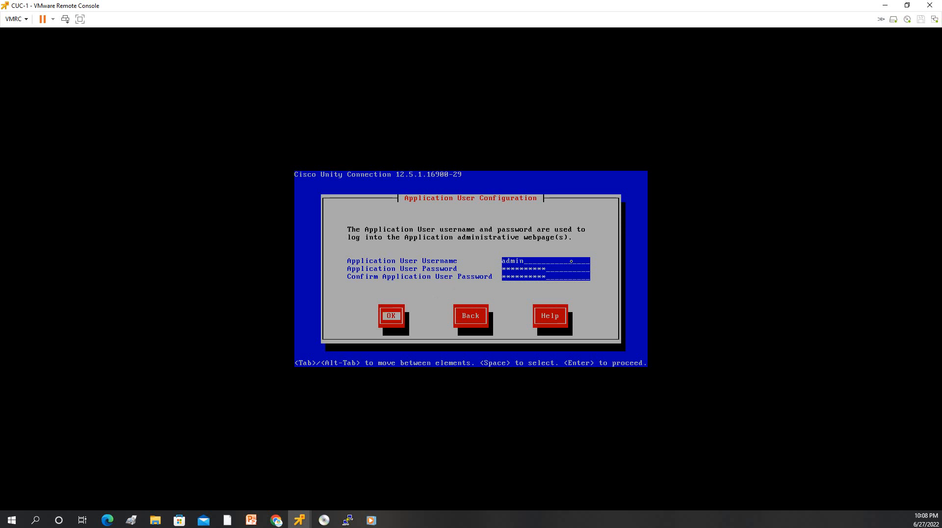
{"action": "key", "text": "Return"}
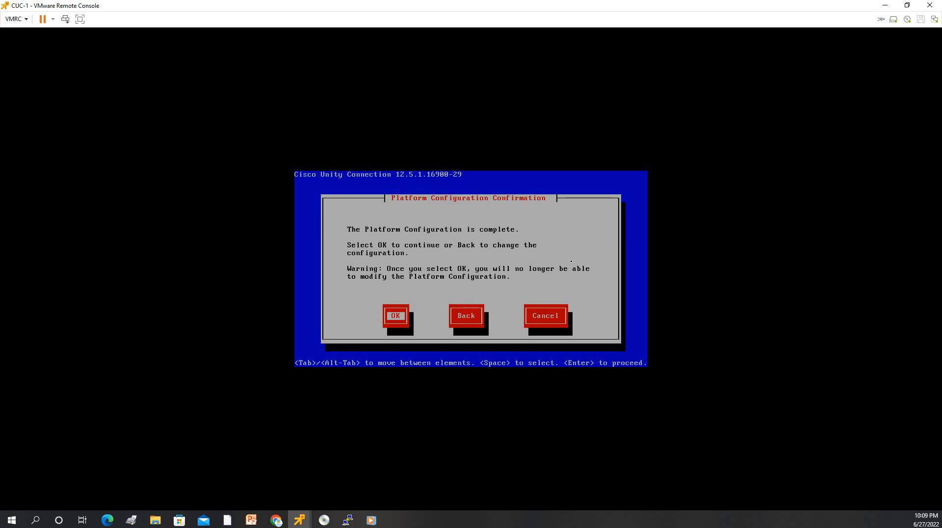
{"action": "key", "text": "Return"}
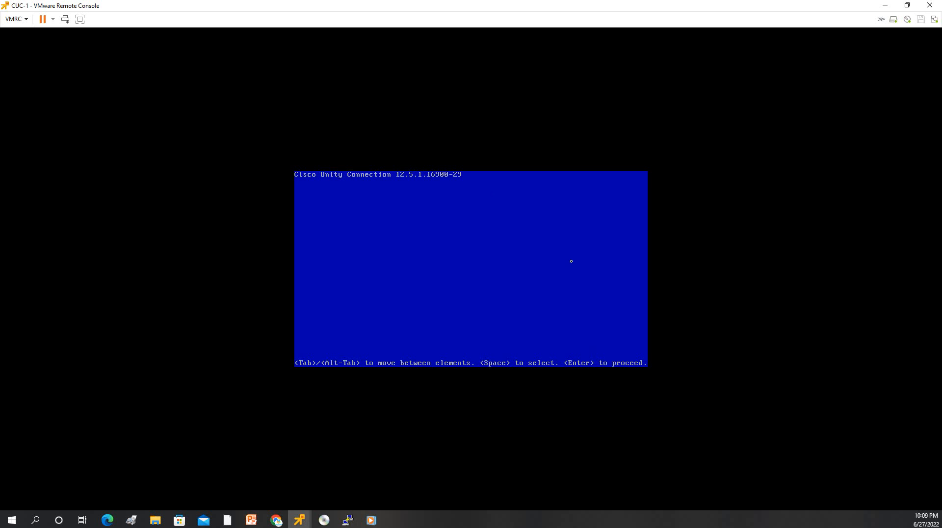